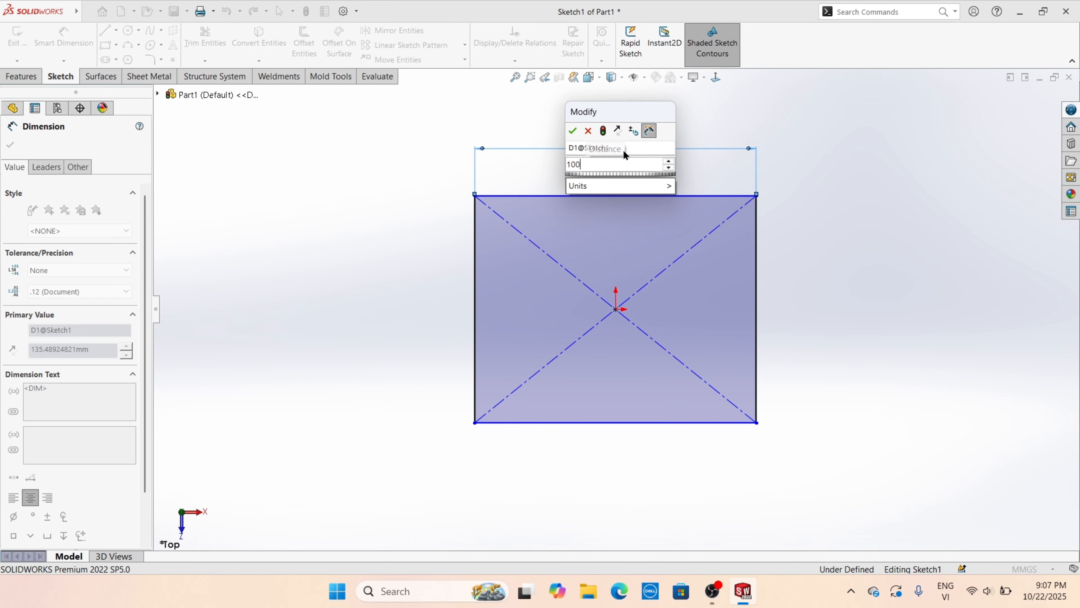
- Dimension the center rectangle on the top plane to 100 mm wide and 50 mm high
key("Return")
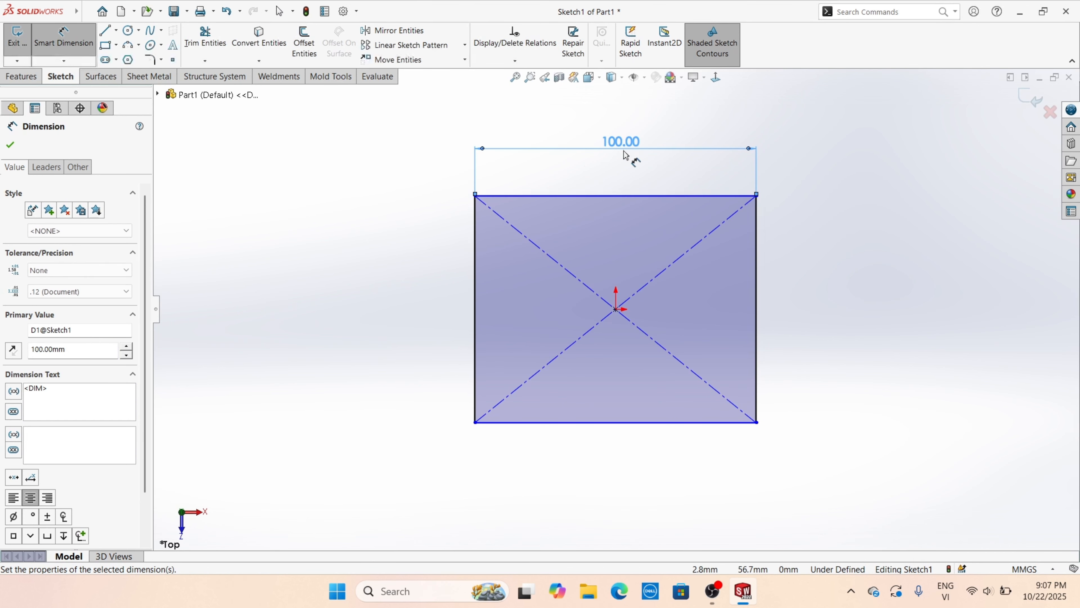
left_click(760, 308)
left_click(818, 309)
type("5")
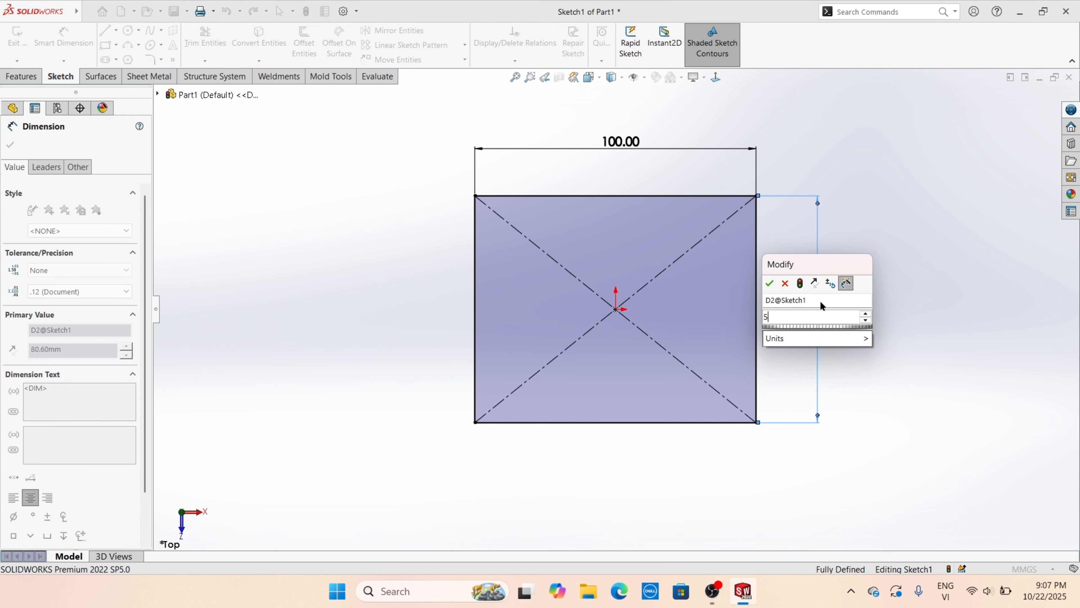
type("0")
key("Return")
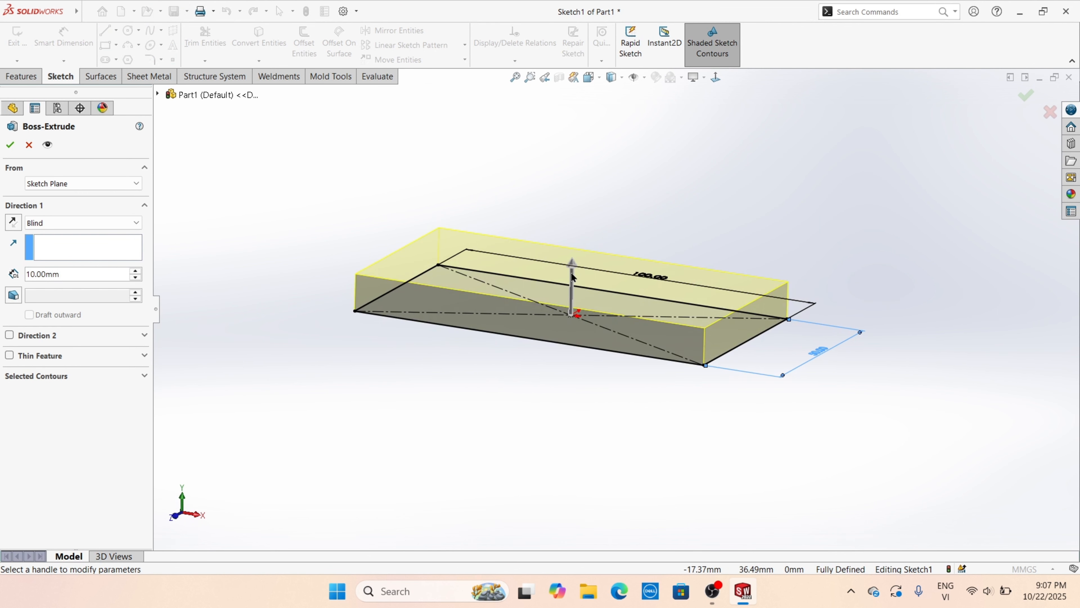
- Extrude the 100 by 50 mm rectangle upward 23 mm as a blind boss
left_click_drag(573, 278, 559, 230)
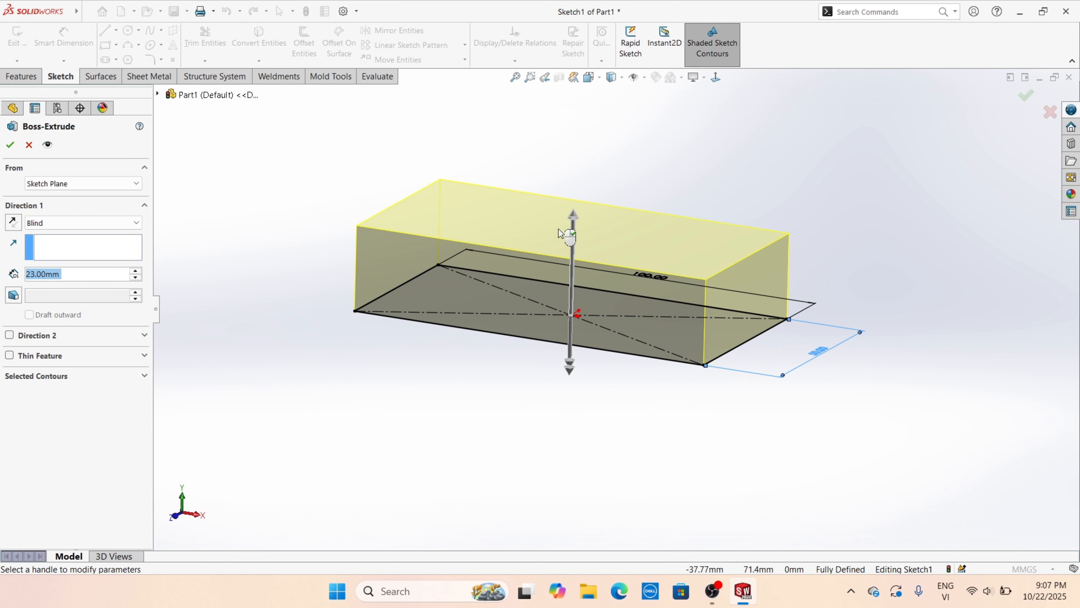
right_click(615, 185)
left_click(632, 263)
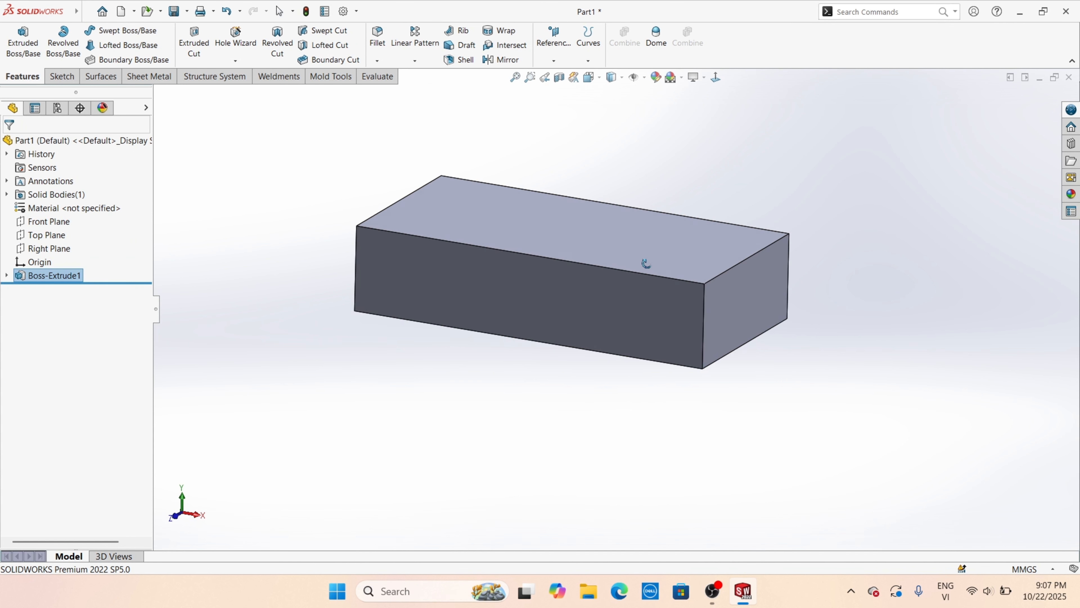
- Sketch a center rectangle about 32 by 33 mm on the base block's top face, centered on the origin
right_click(559, 216)
left_click(585, 199)
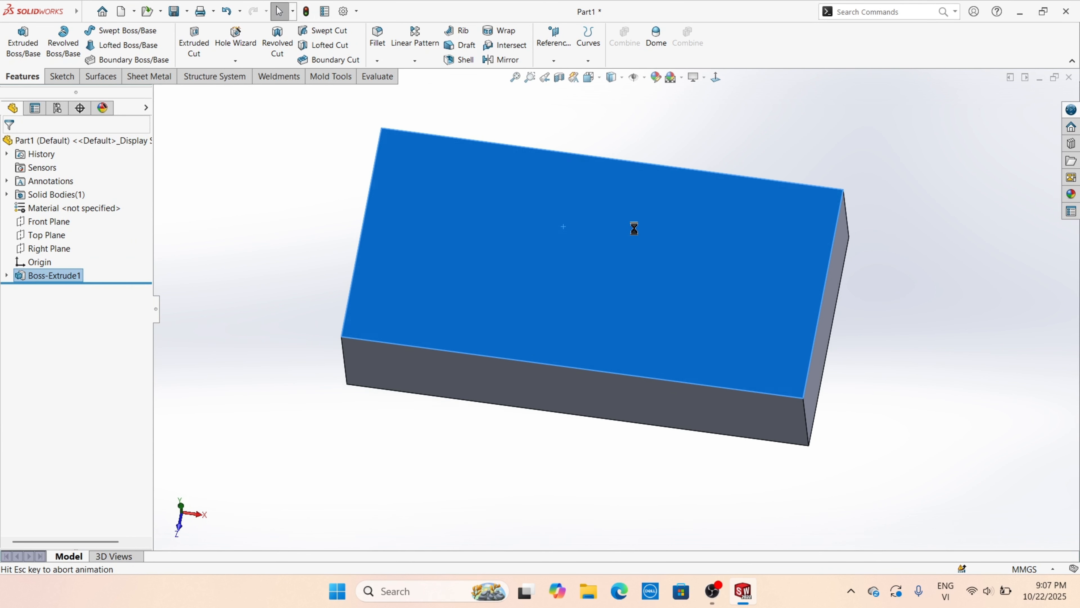
mouse_move(702, 282)
right_mouse_down()
mouse_move(704, 319)
mouse_move(641, 334)
right_mouse_up()
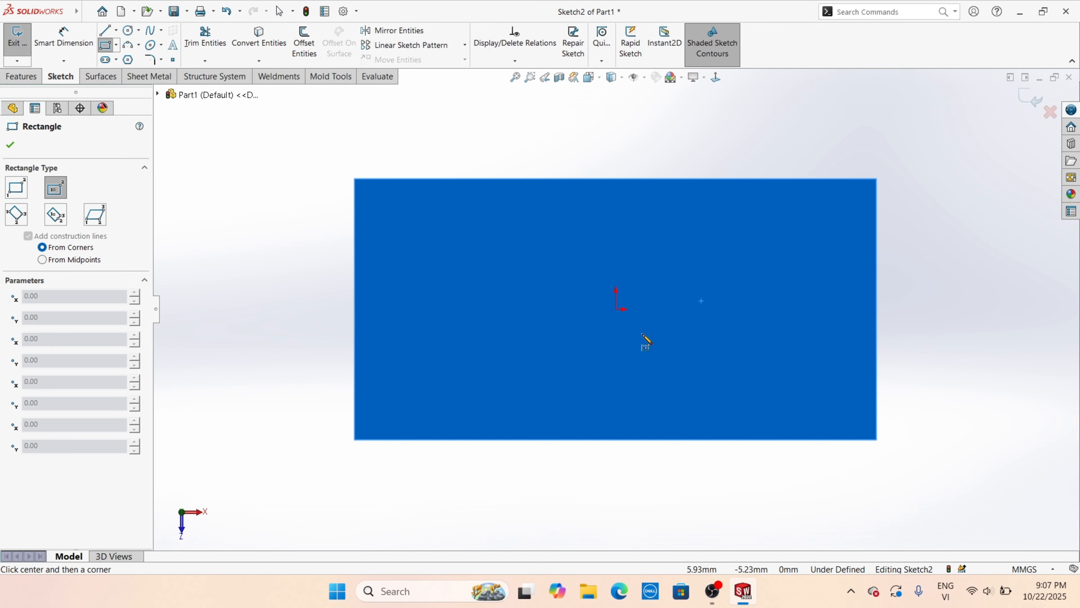
left_click(616, 310)
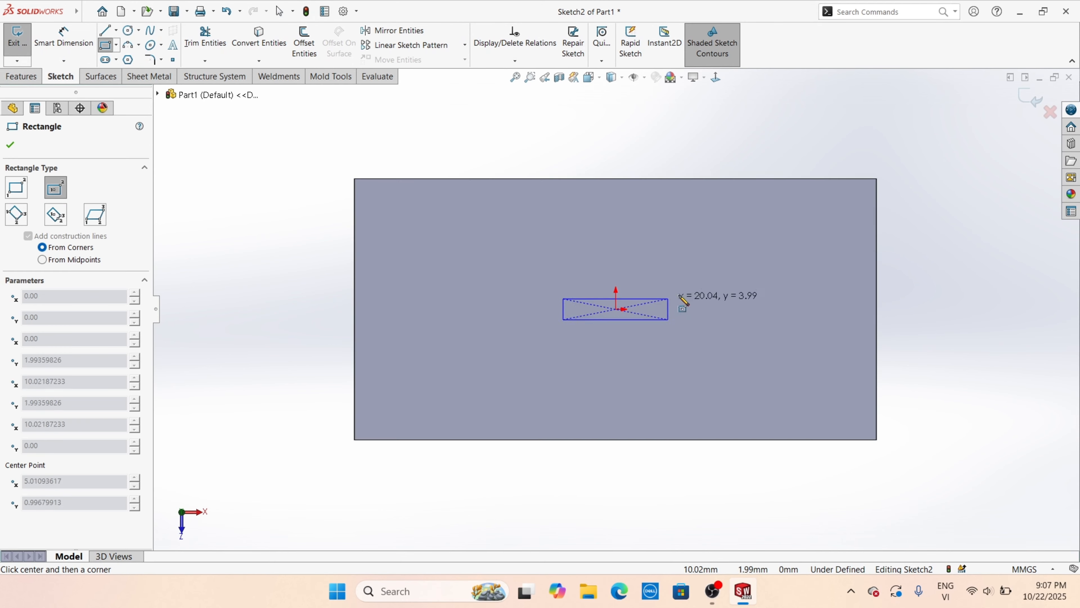
left_click(700, 222)
- Dimension the new rectangle on the top face to 30 mm wide and 30 mm high
right_click_drag(787, 251, 778, 198)
left_click(631, 222)
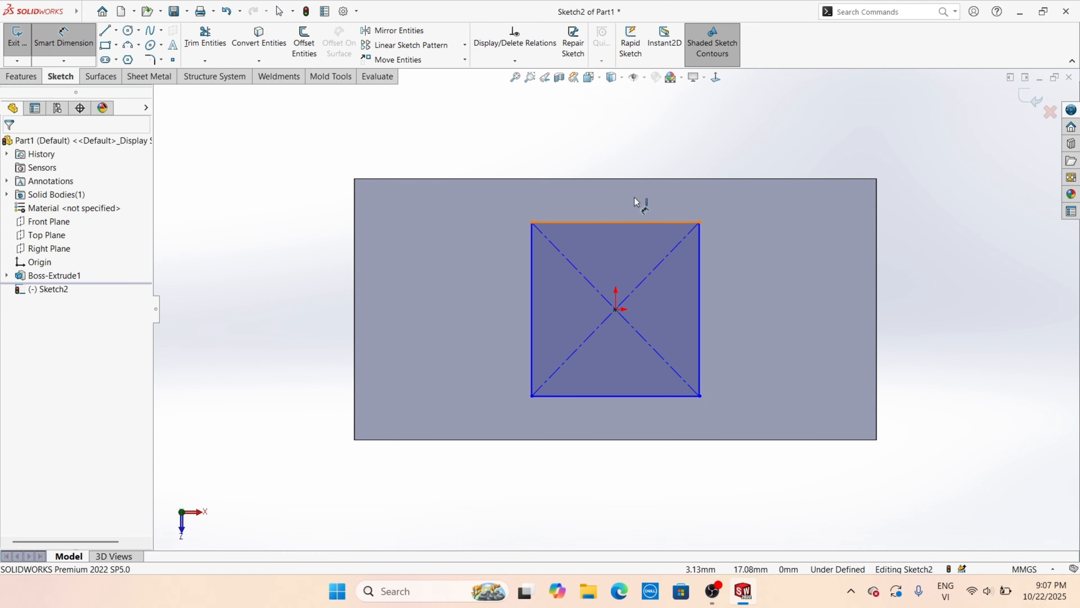
left_click(634, 193)
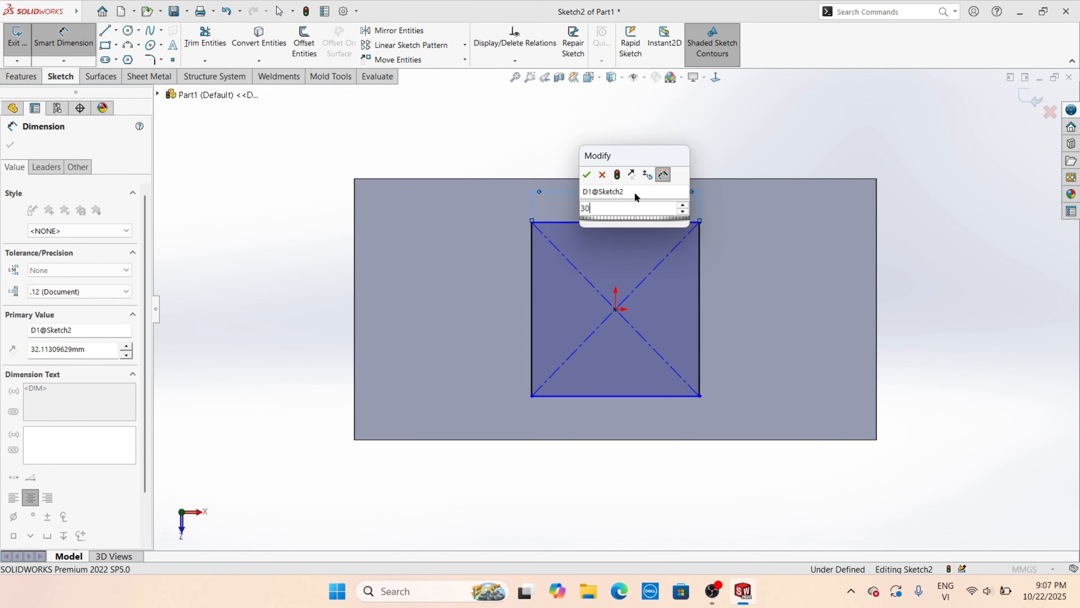
key("Return")
left_click(694, 289)
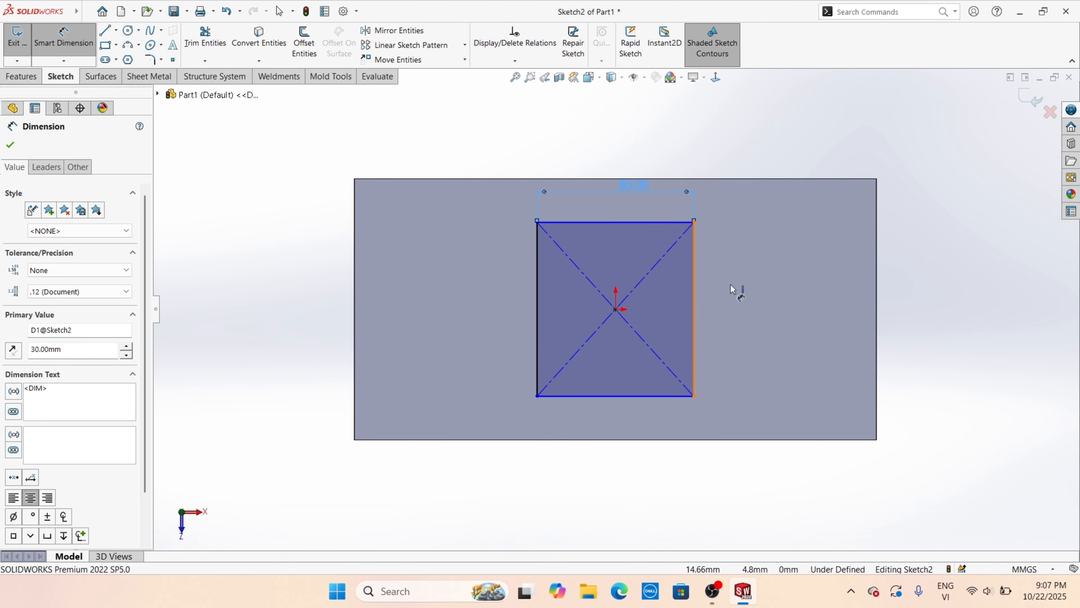
left_click(753, 292)
type("30")
key("Return")
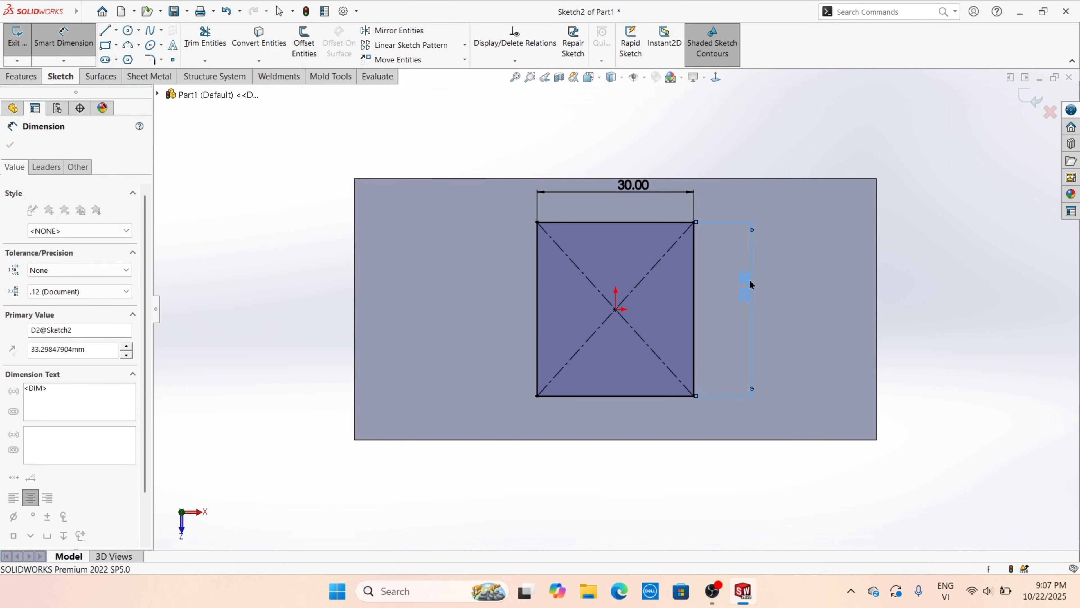
- Extrude the 30 mm square upward 35 mm from the base block, merging it with the base
right_click_drag(808, 297, 765, 279)
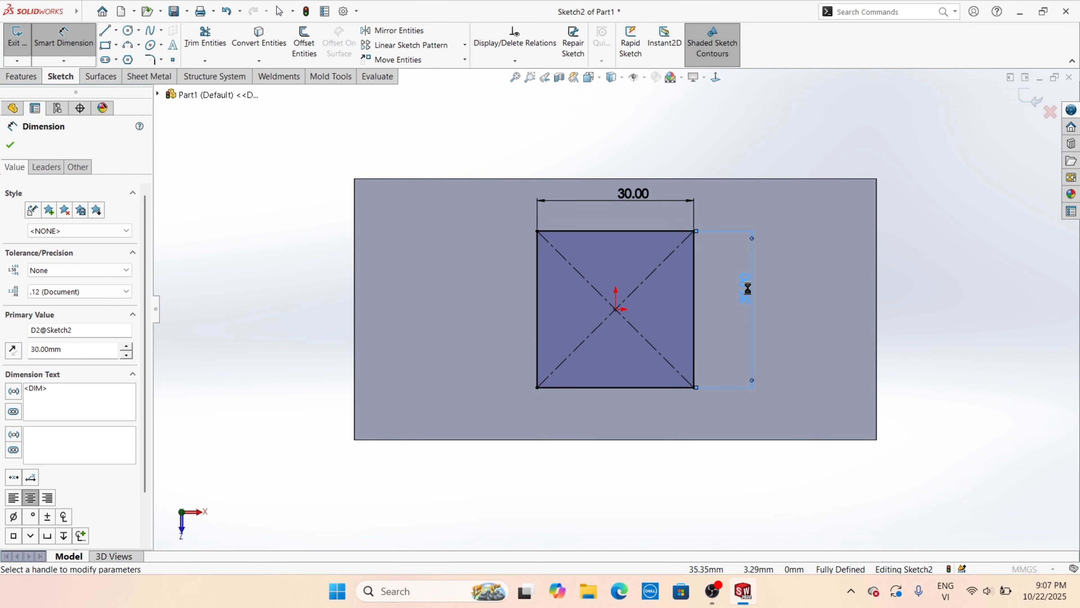
key("e")
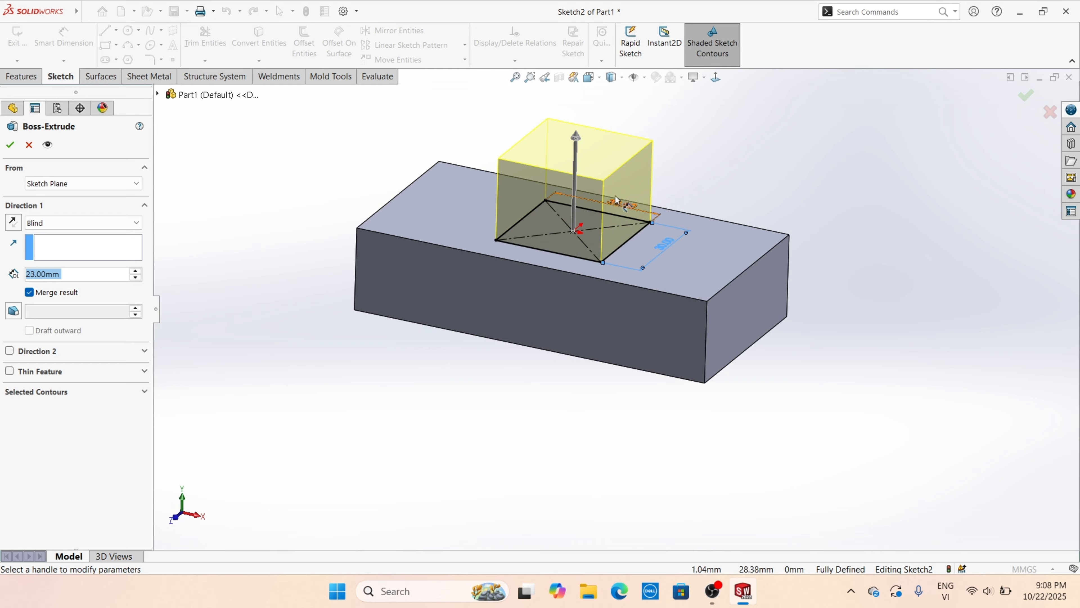
left_click(577, 139)
left_click(577, 109)
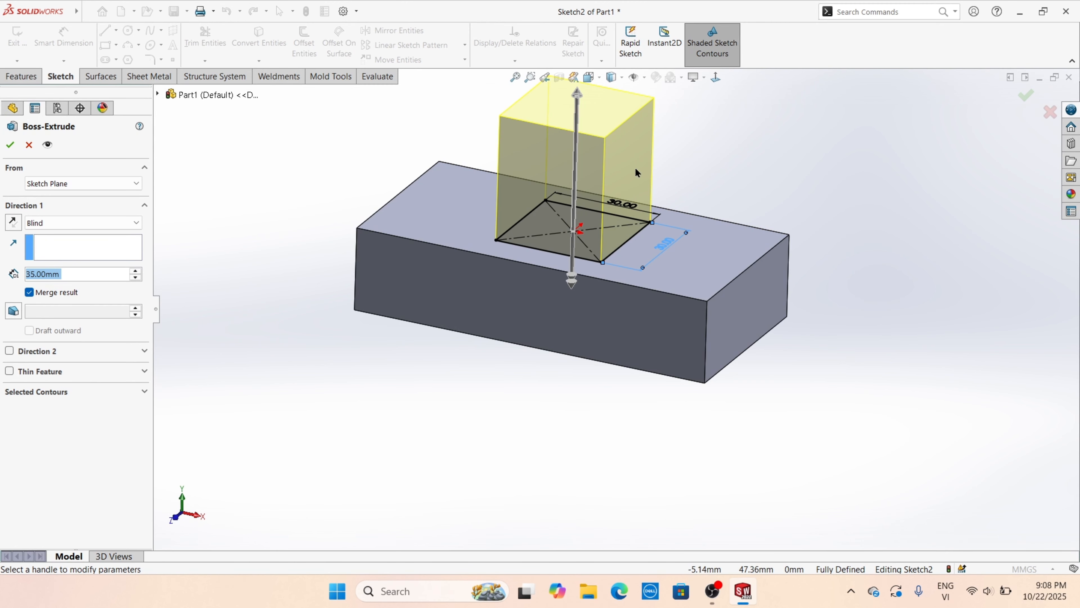
right_click(679, 182)
left_click(702, 256)
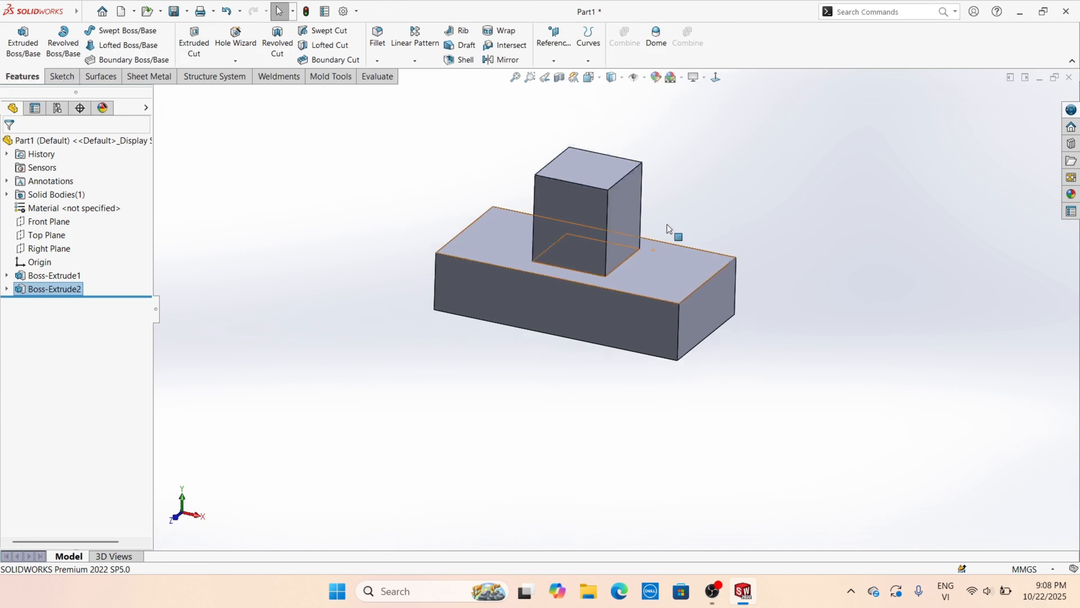
- Create a reference plane parallel to the upper block's front face, passing through the midpoint of its top side edge
scroll(610, 242, "down", 5)
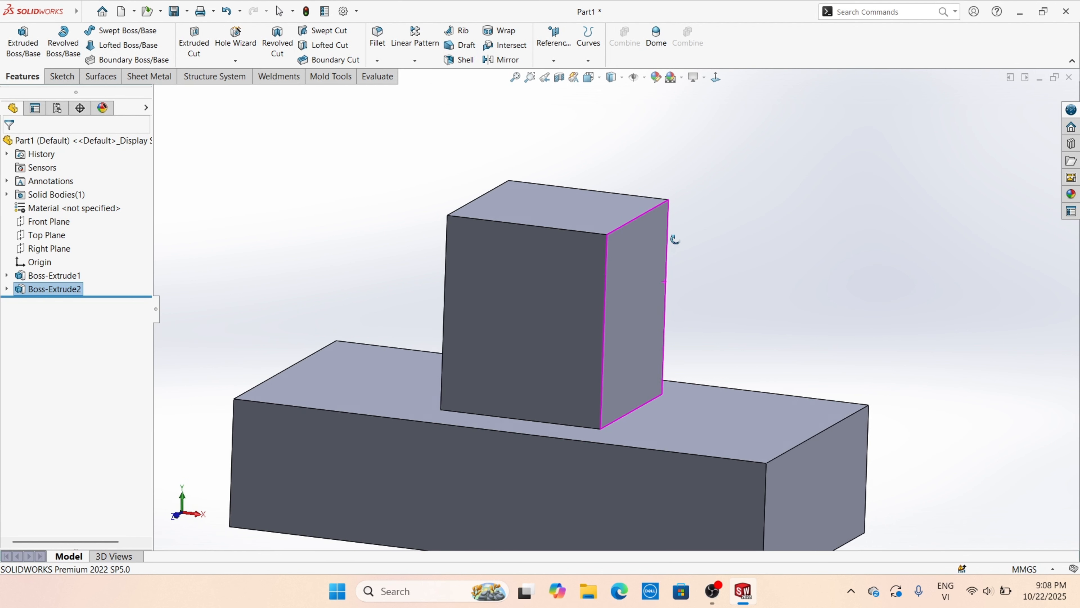
middle_click_drag(675, 240, 681, 242)
left_click(553, 60)
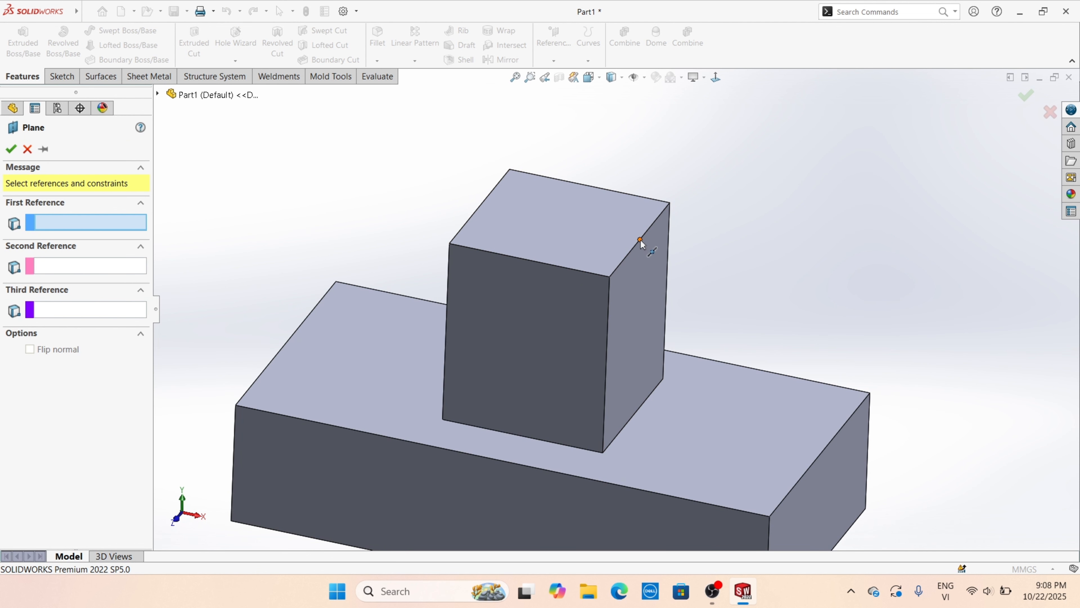
left_click(557, 322)
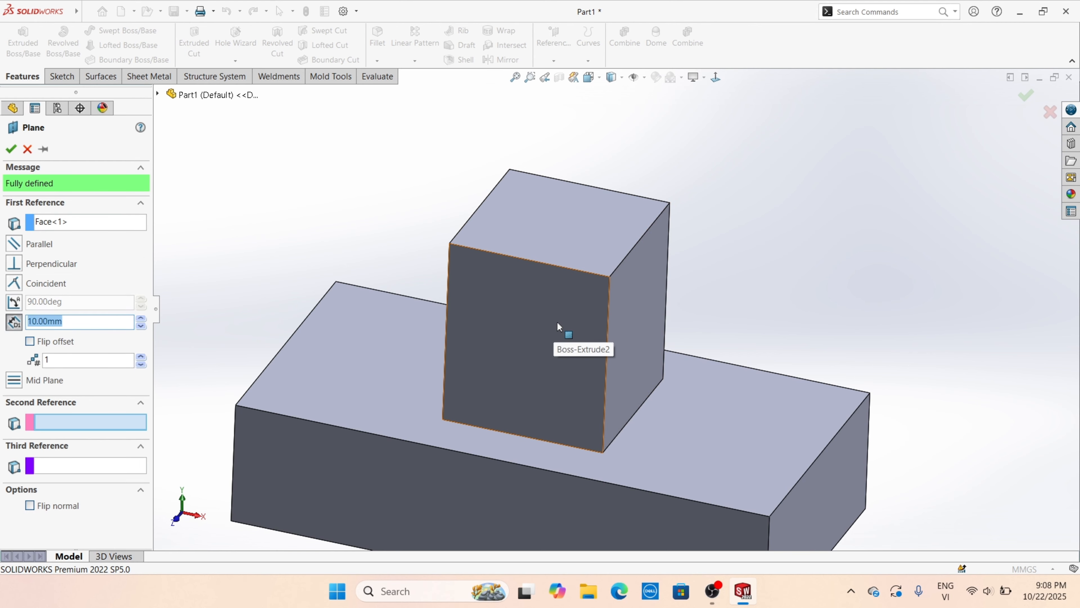
left_click(642, 242)
left_click(13, 148)
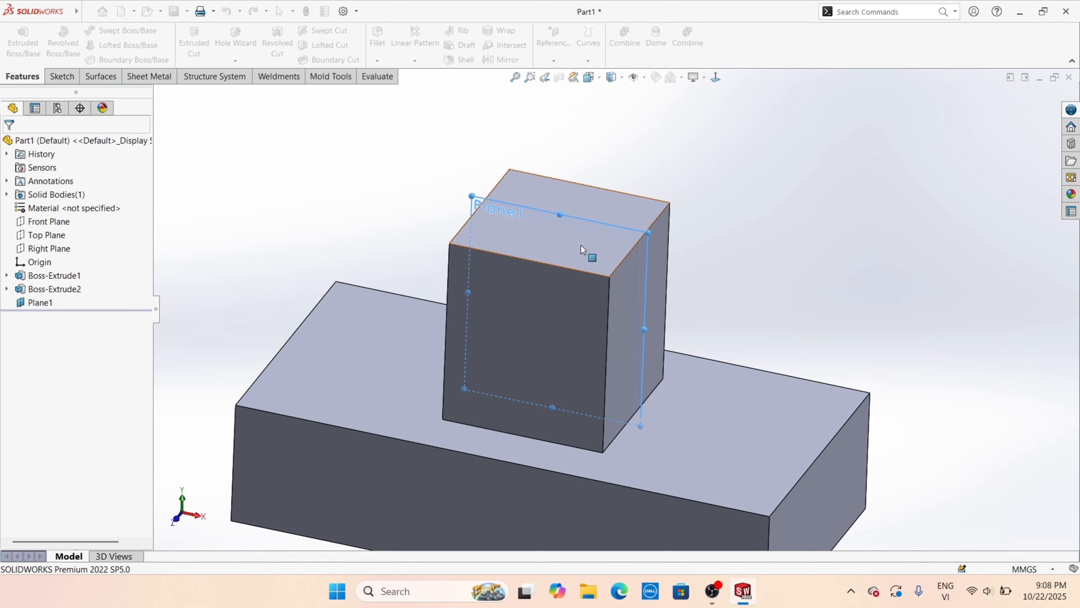
- On the new mid-block plane, sketch a sloped line from the upper block's top corner to the base's top end corner on the +X side
middle_click_drag(646, 242, 662, 226)
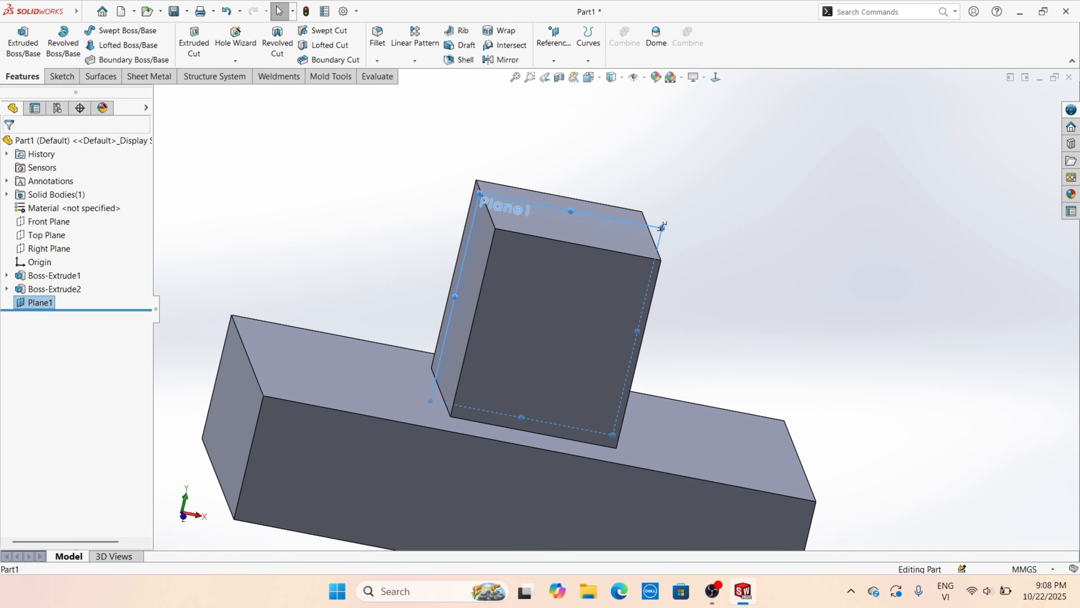
left_click(662, 239)
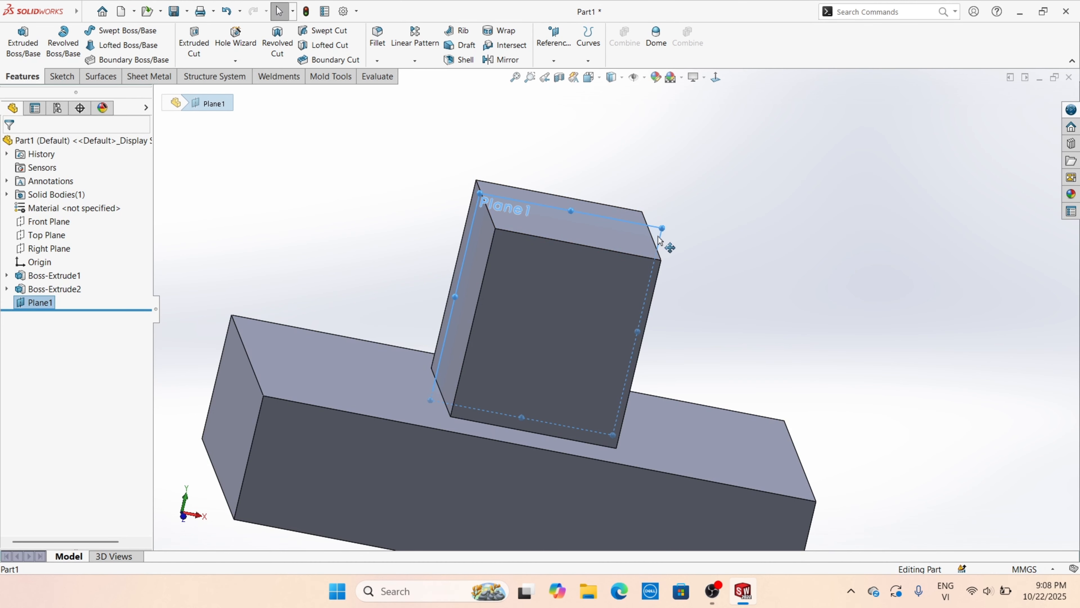
right_click(660, 232)
left_click(678, 222)
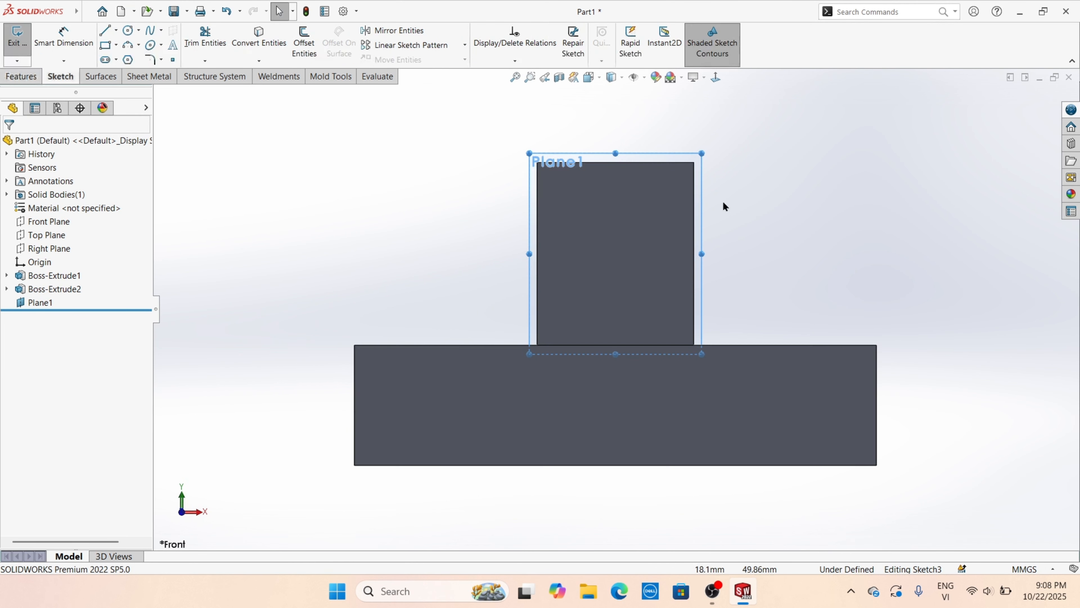
mouse_move(760, 213)
right_mouse_down()
mouse_move(759, 194)
mouse_move(708, 187)
right_mouse_up()
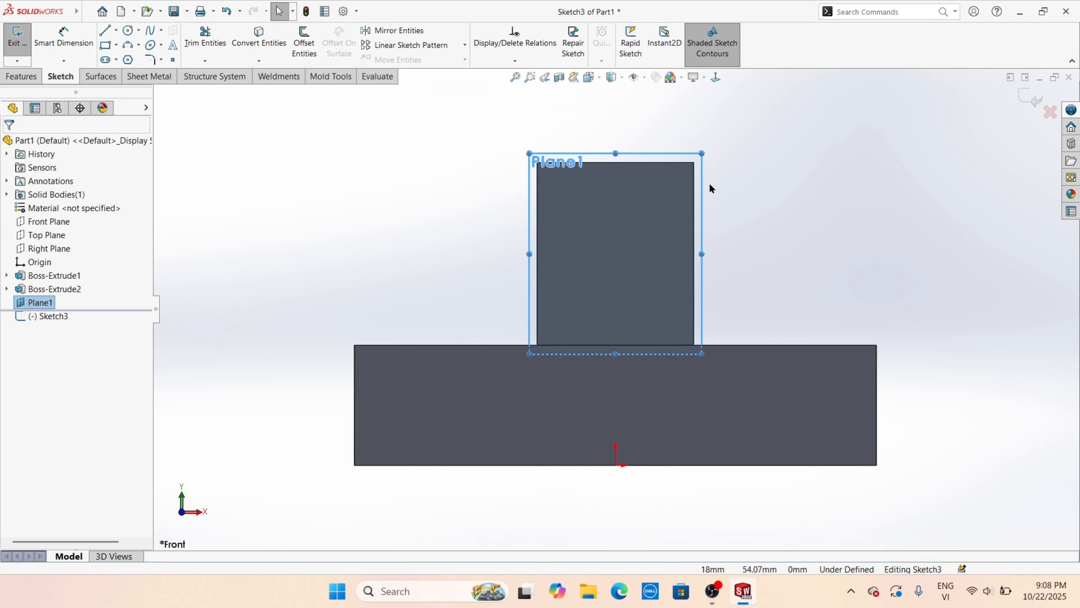
left_click(695, 164)
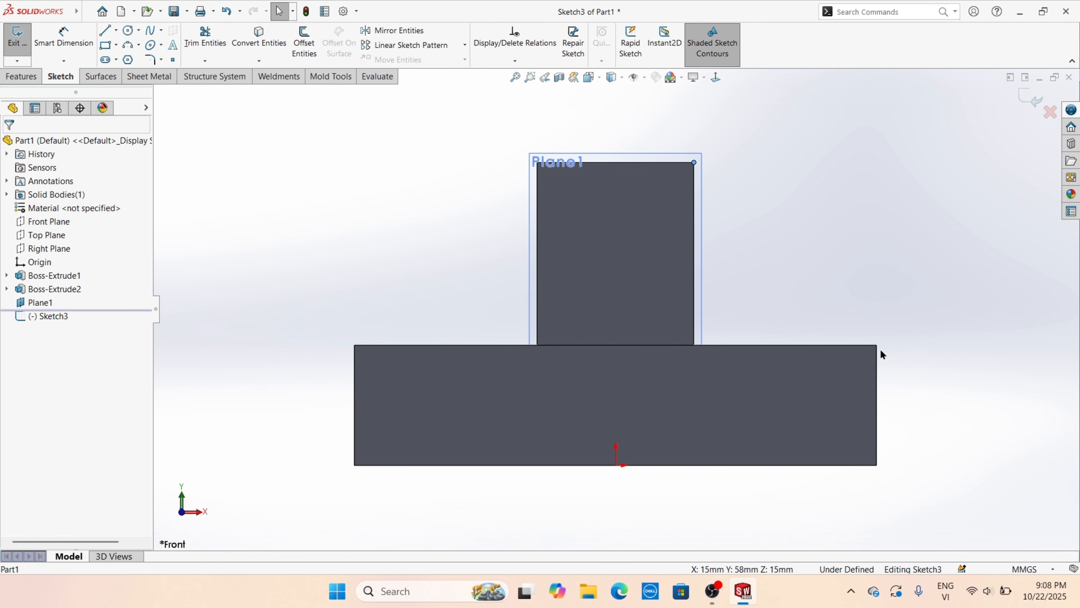
mouse_move(735, 176)
right_mouse_down()
mouse_move(697, 182)
mouse_move(706, 173)
right_mouse_up()
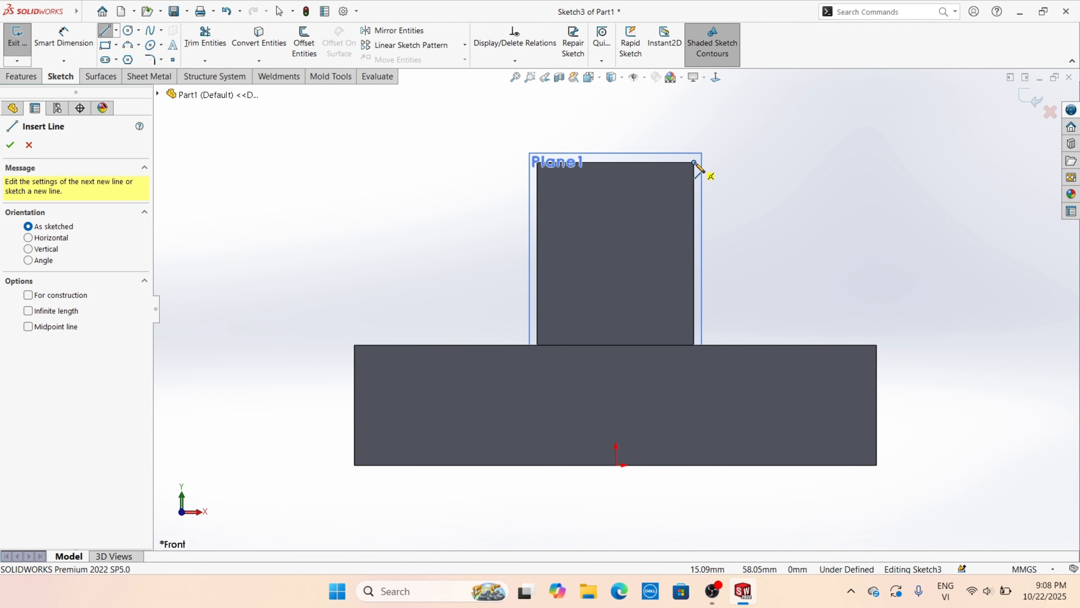
left_click(700, 170)
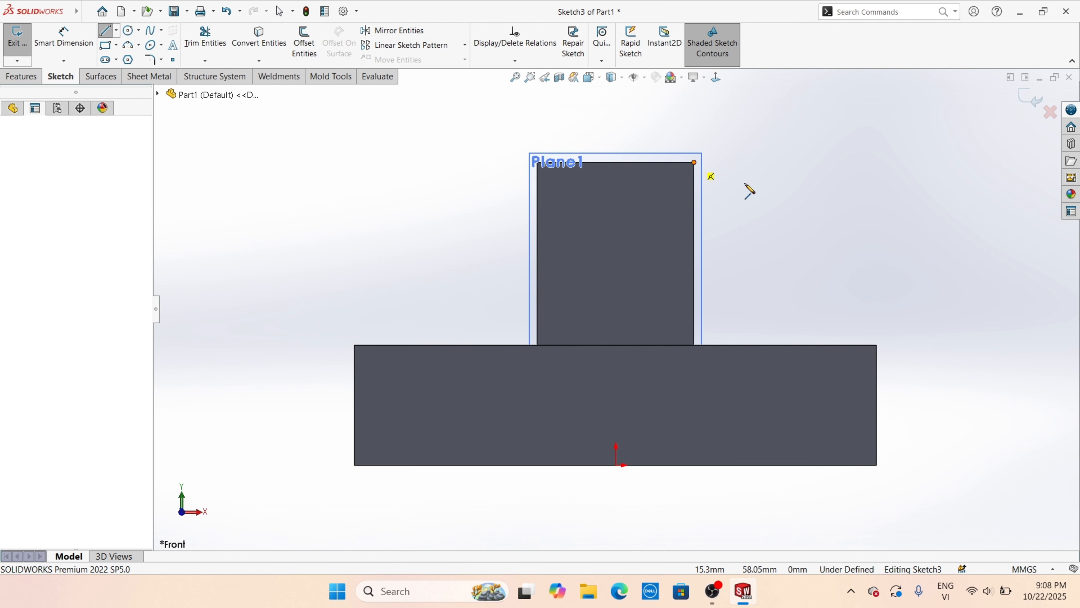
left_click(875, 344)
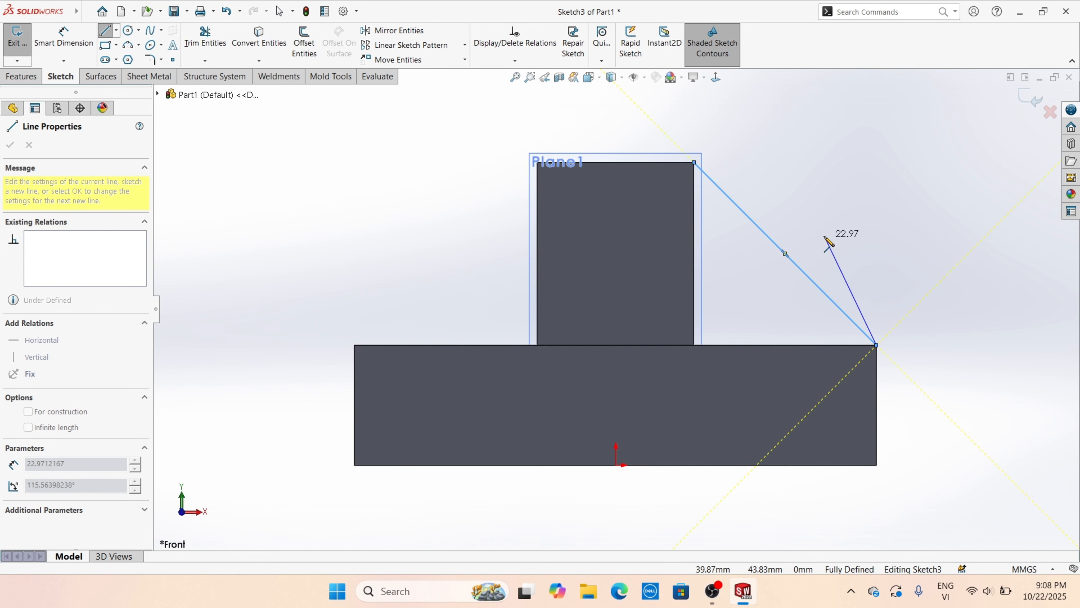
right_click_drag(858, 215, 854, 213)
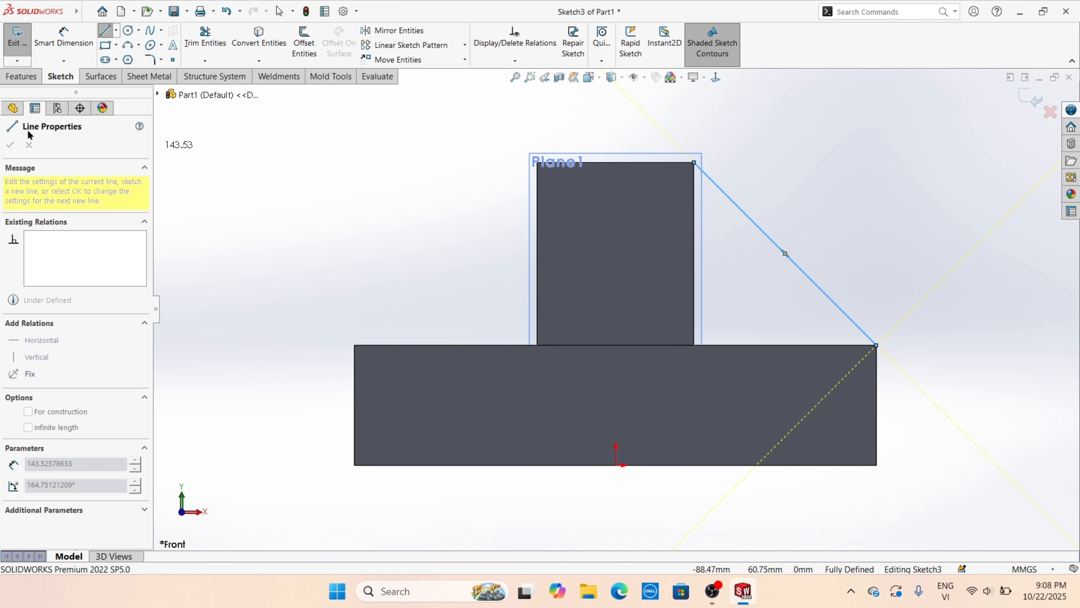
- Create a rib from the sloped line with a thickness of 8 mm on both sides
left_click(23, 76)
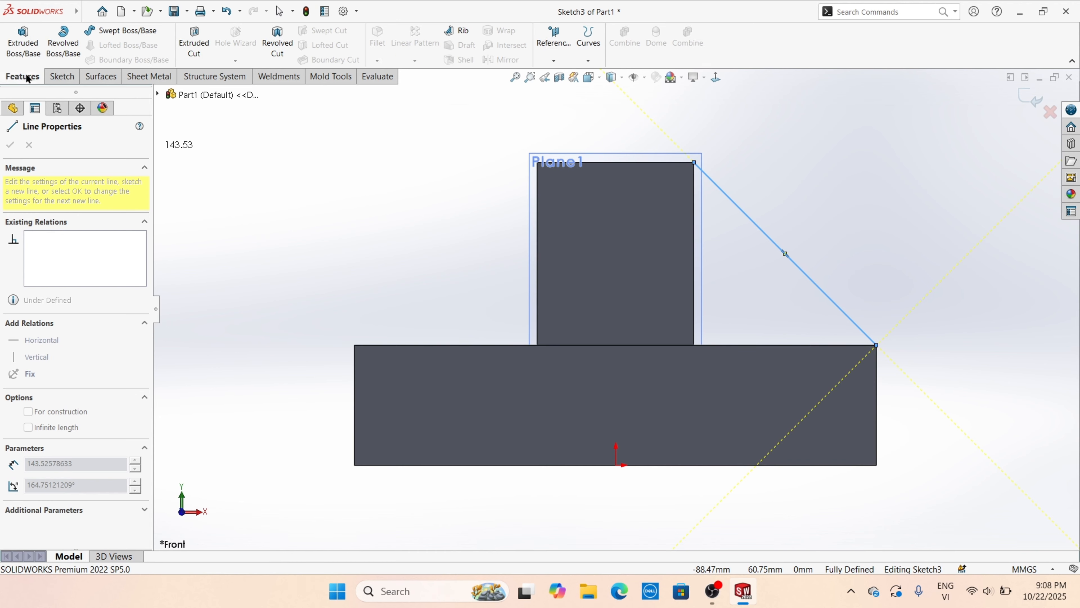
left_click(459, 31)
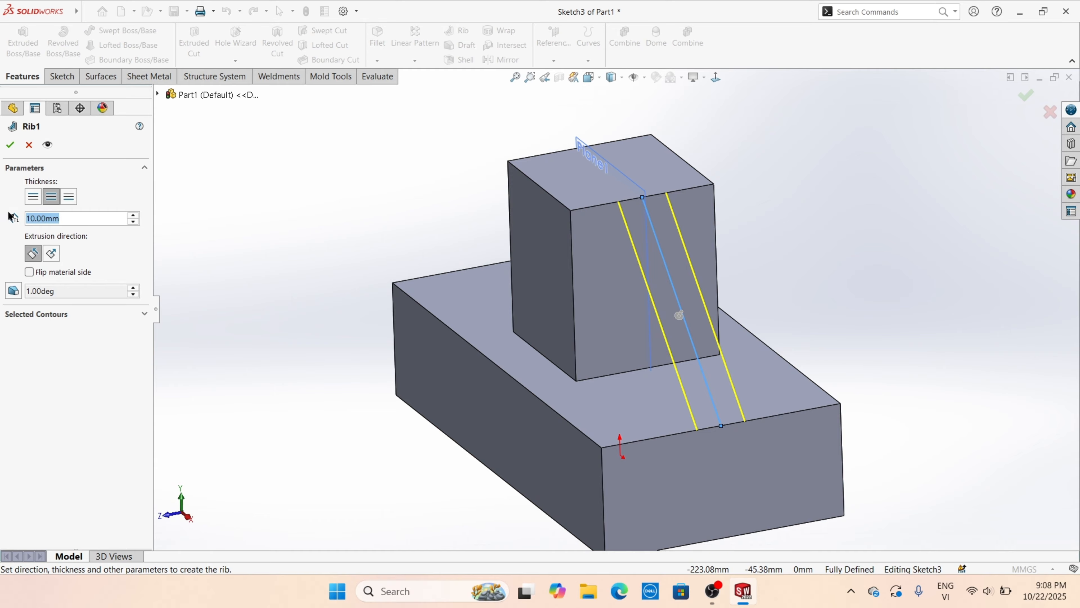
type("8")
key("Return")
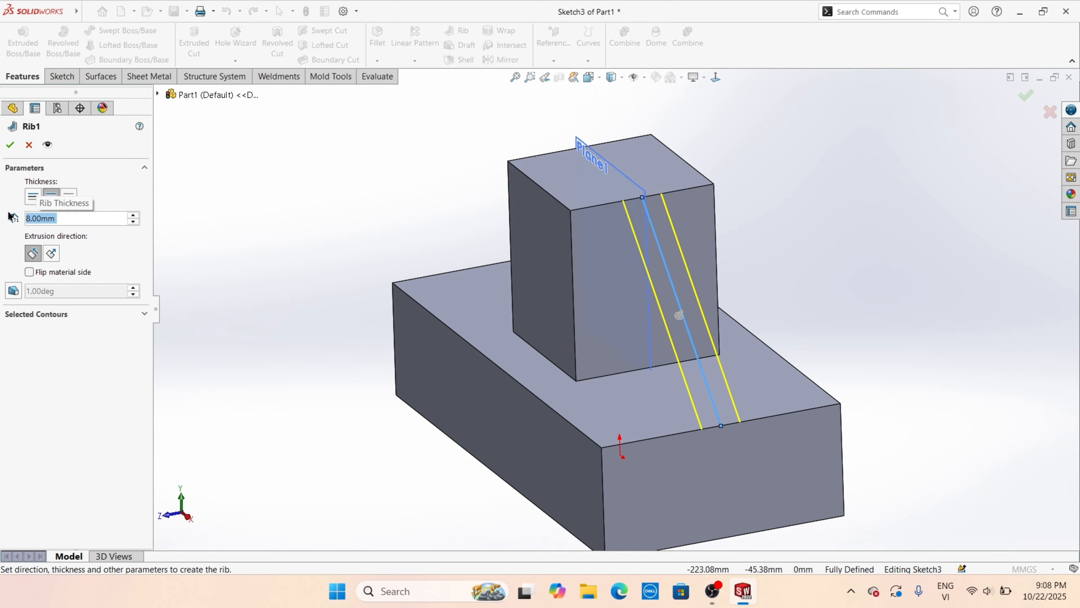
left_click(8, 144)
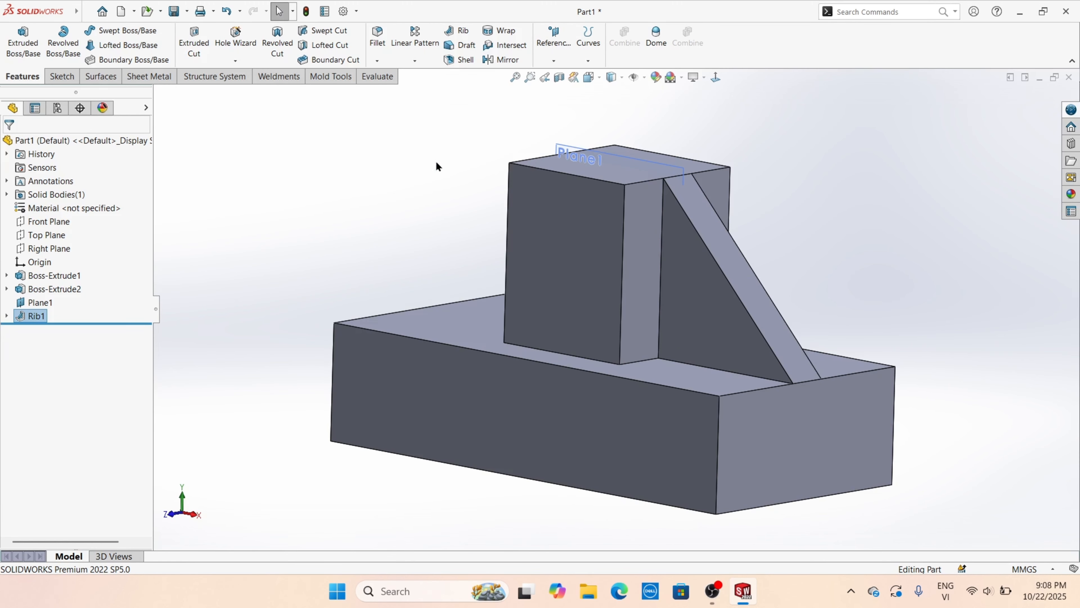
- Mirror the rib about the Right Plane to the opposite side of the upper block
left_click(502, 61)
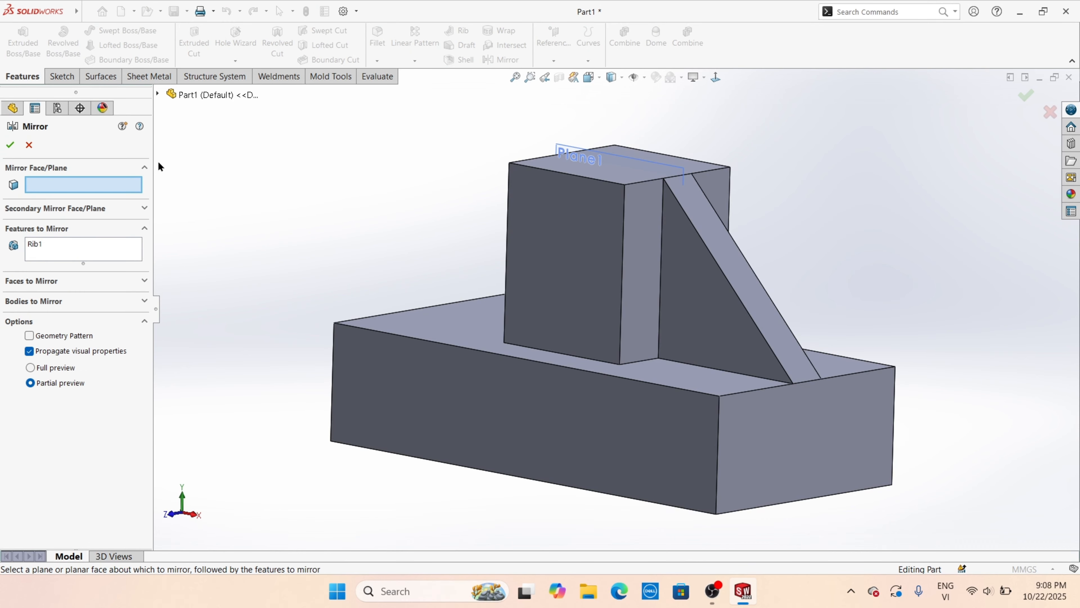
left_click(158, 93)
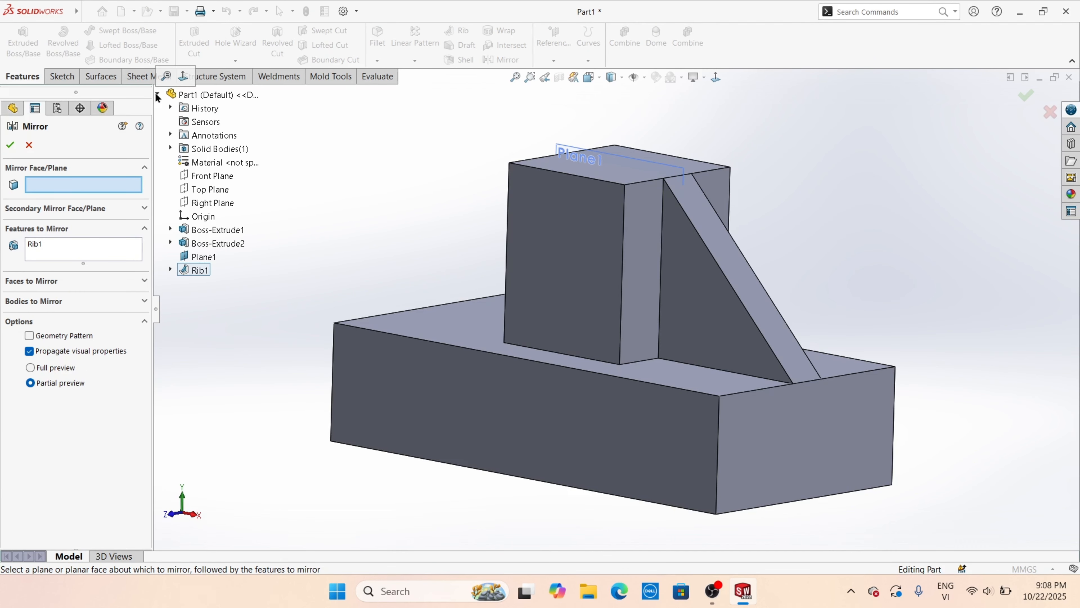
left_click(201, 204)
left_click(10, 145)
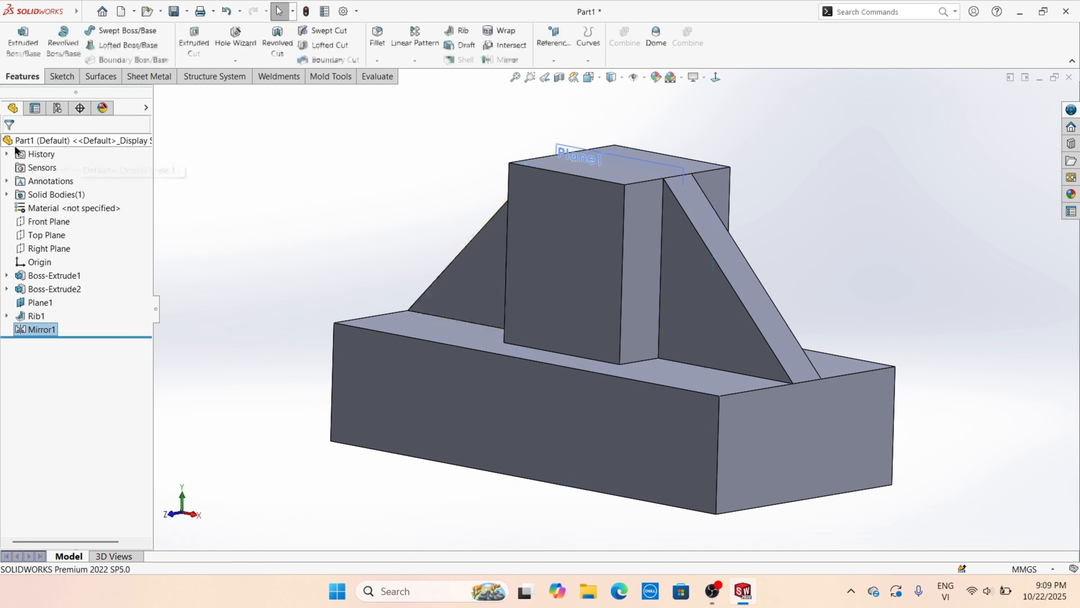
- Hide the reference plane that runs through the middle of the upper block
middle_click_drag(434, 216, 694, 173)
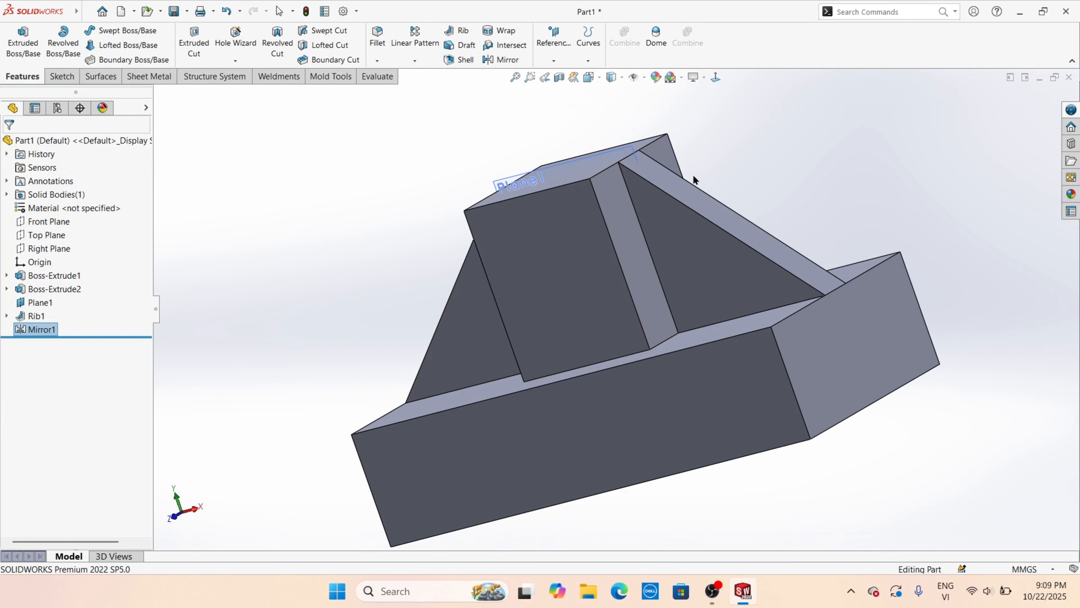
scroll(643, 166, "down", 5)
right_click(643, 203)
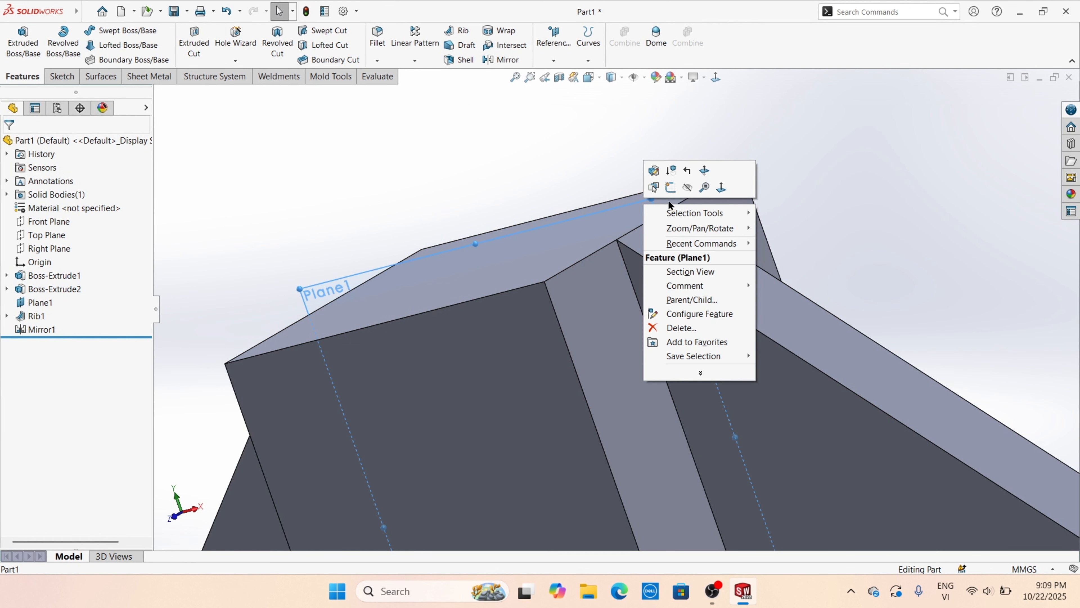
left_click(687, 188)
- Sketch a circle about 16.4 mm in diameter on the upper block's top face, centred on the origin
middle_click_drag(718, 217, 759, 276)
left_click(589, 294)
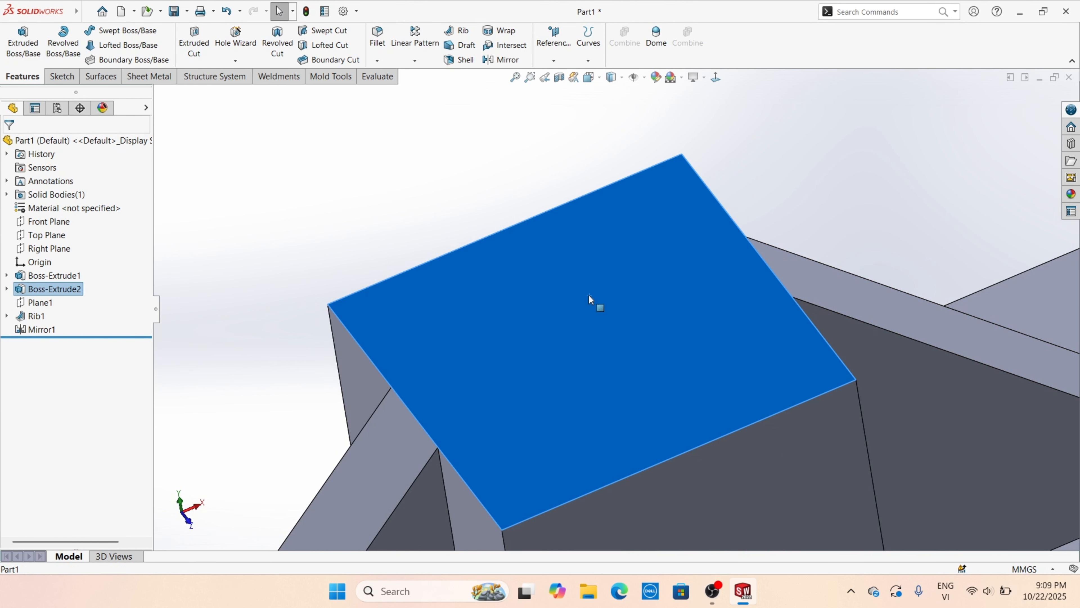
right_click(589, 294)
left_click(641, 288)
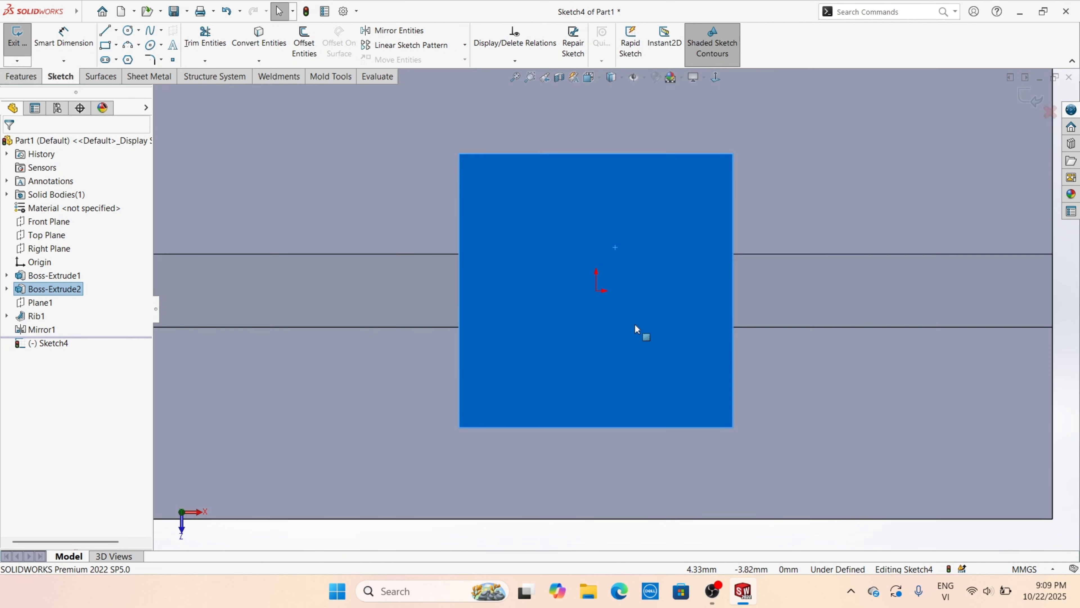
right_click_drag(634, 315, 697, 320)
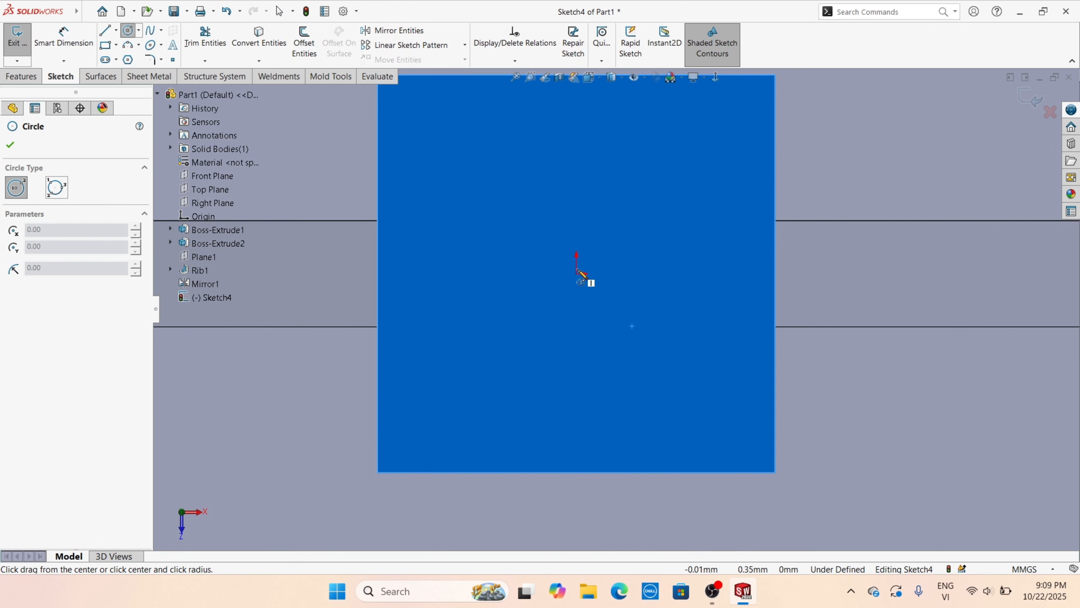
left_click_drag(577, 274, 670, 216)
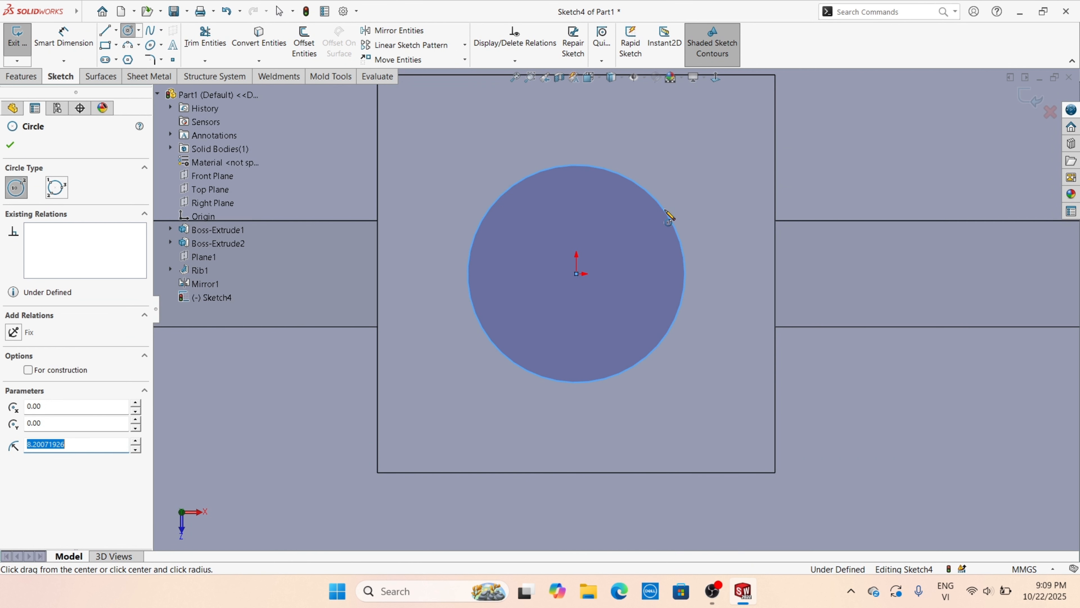
- Dimension the circle on the upper block's top face with a diameter of 18 mm
right_click_drag(715, 213, 685, 180)
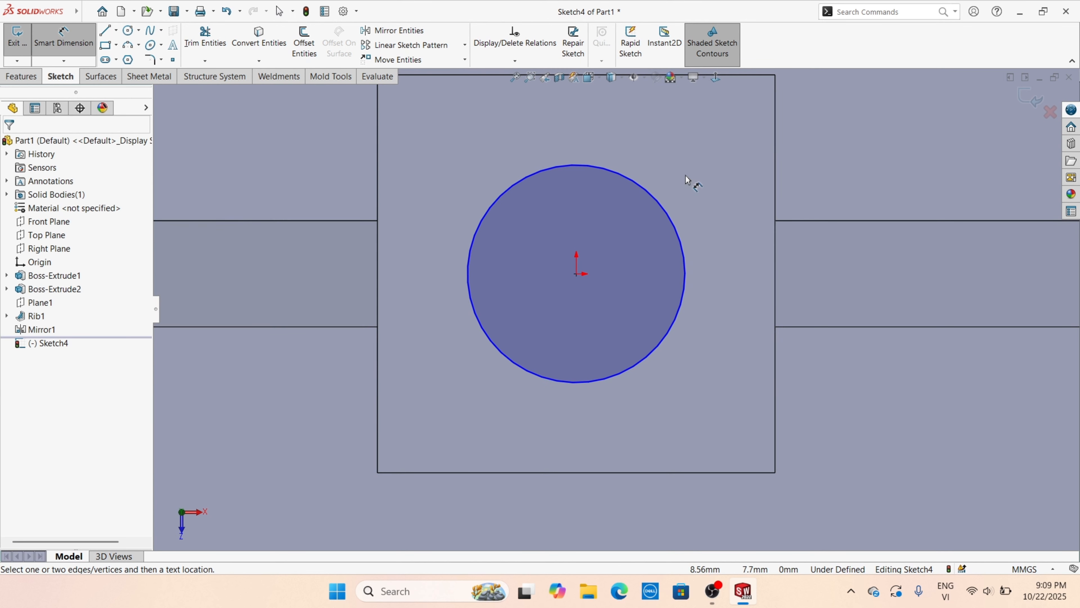
left_click(669, 211)
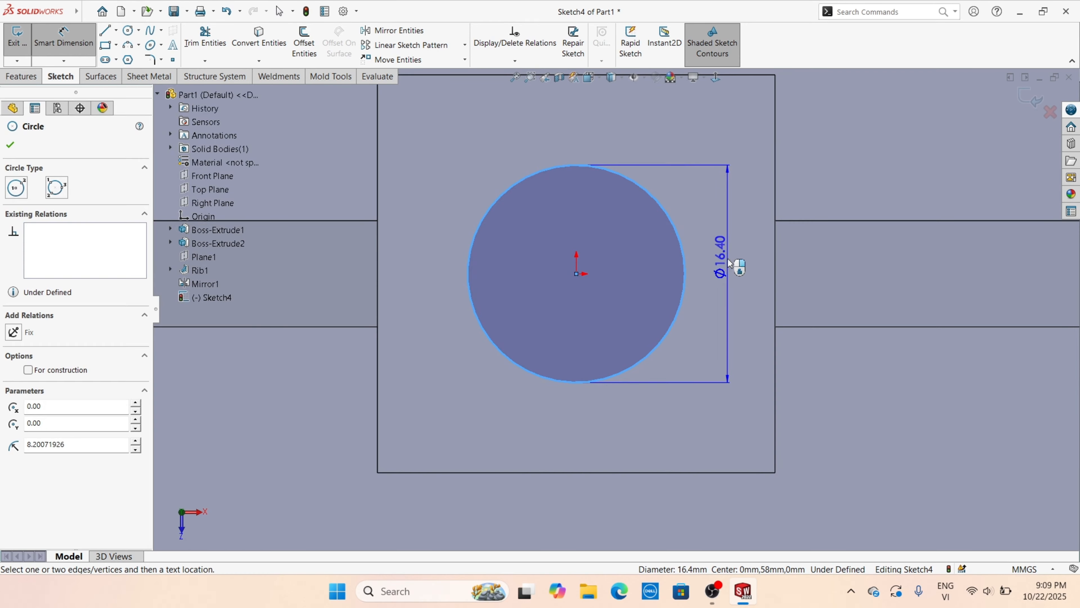
left_click(728, 258)
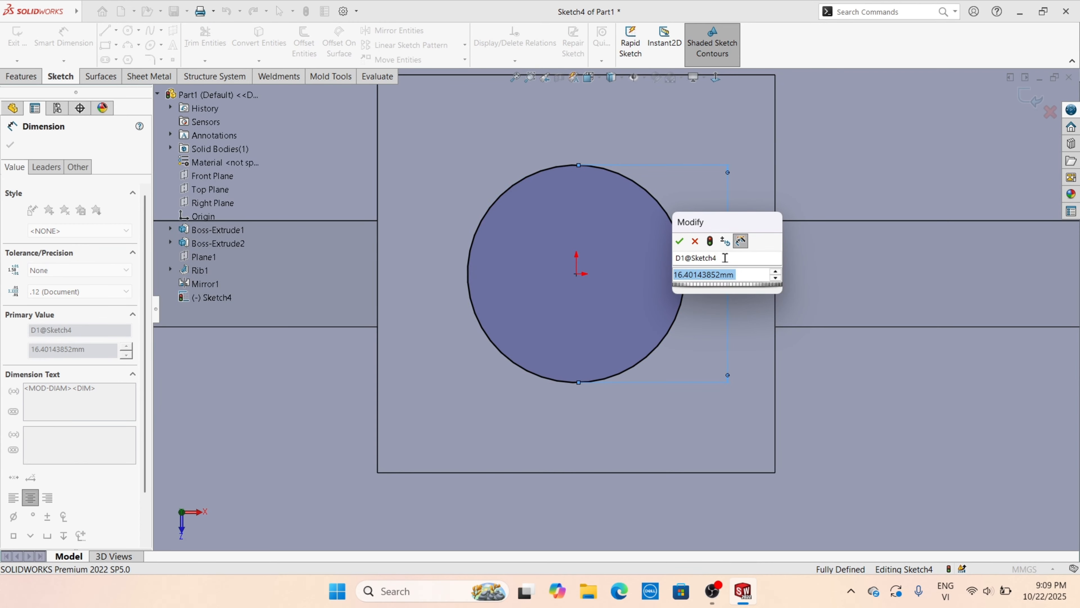
type("18")
key("Return")
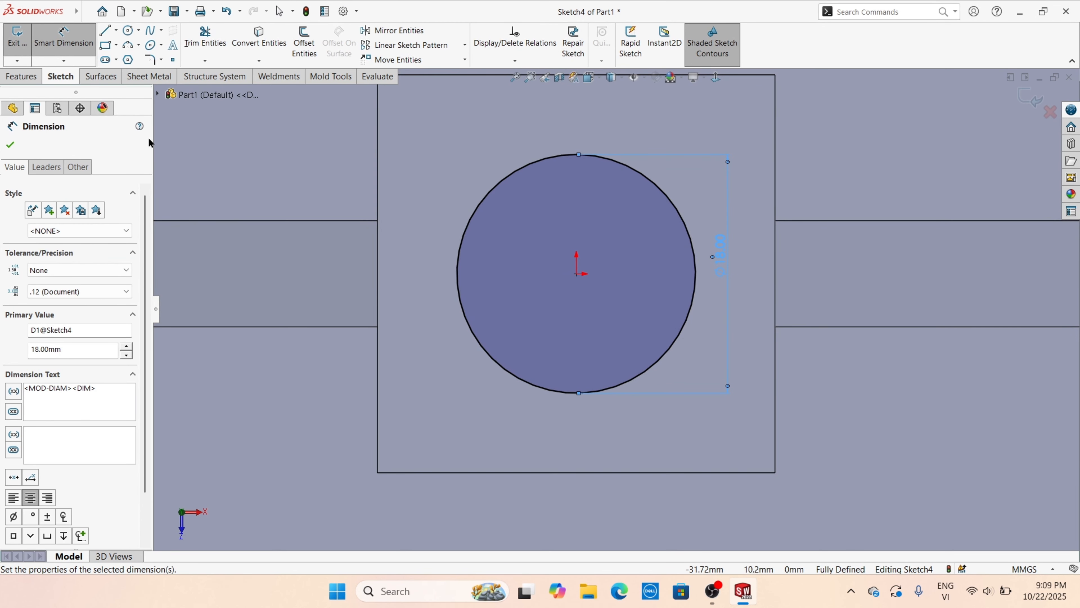
left_click(8, 147)
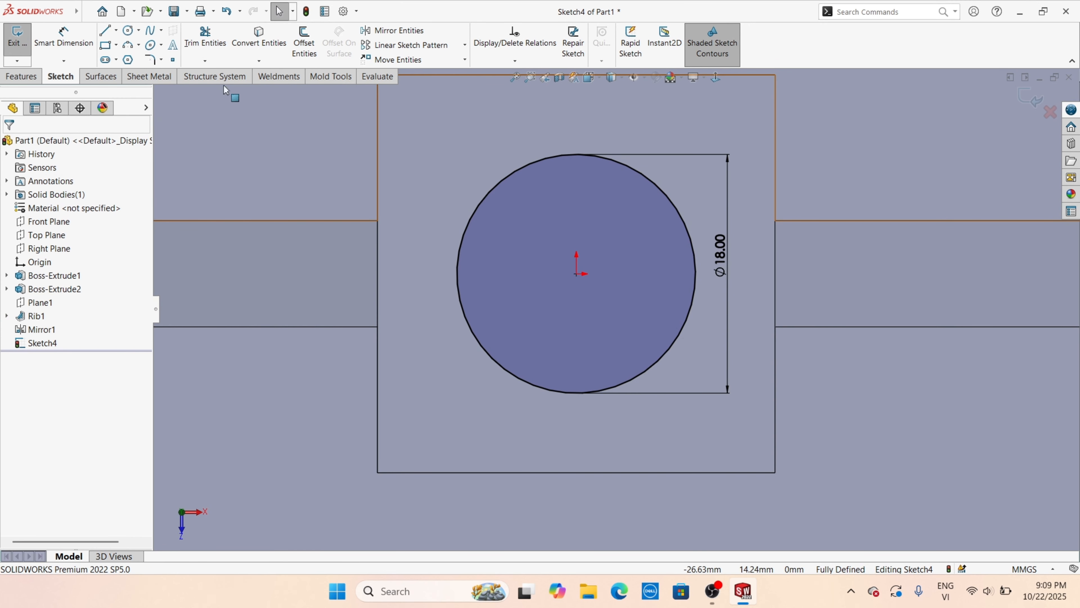
- Cut the 18 mm circle through the whole part with an Extruded Cut set to Through All
left_click(21, 76)
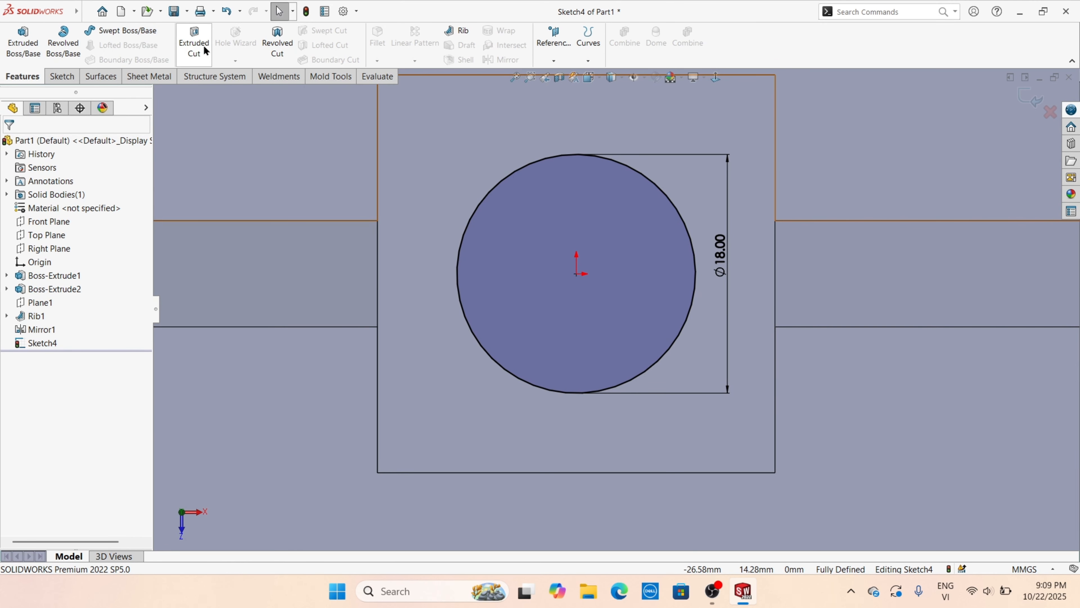
left_click(193, 43)
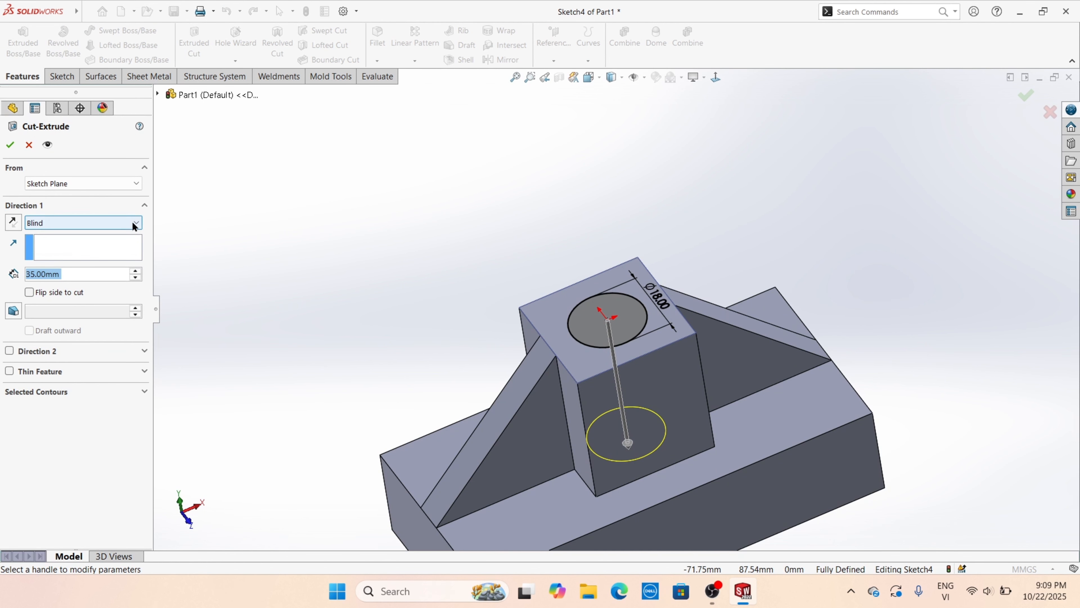
left_click(134, 225)
left_click(122, 241)
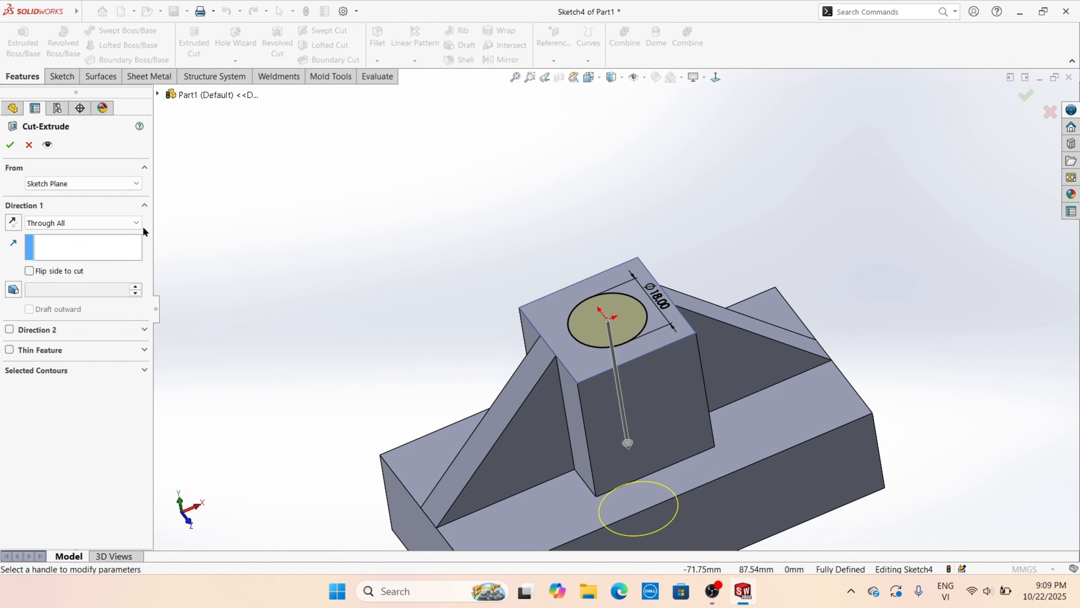
left_click(9, 145)
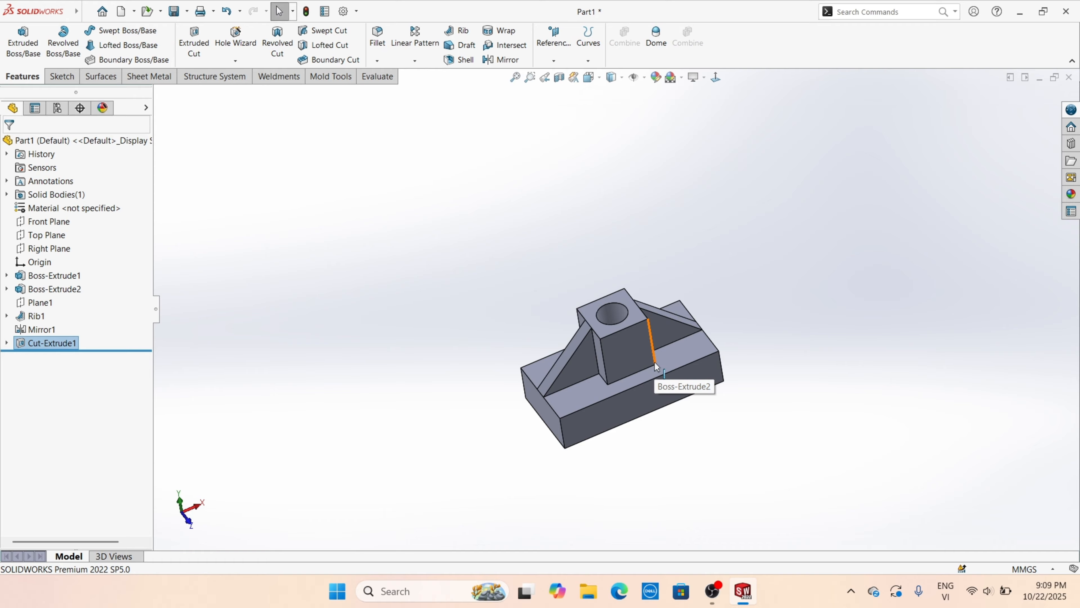
scroll(668, 360, "down", 2)
scroll(657, 346, "up", 2)
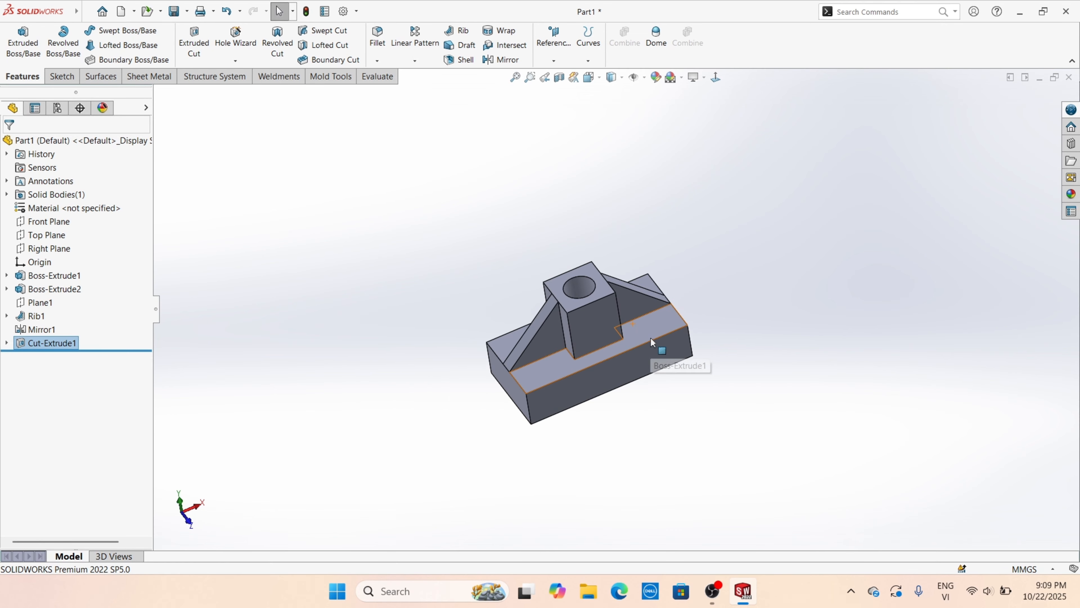
middle_click_drag(655, 345, 613, 315)
scroll(615, 311, "down", 3)
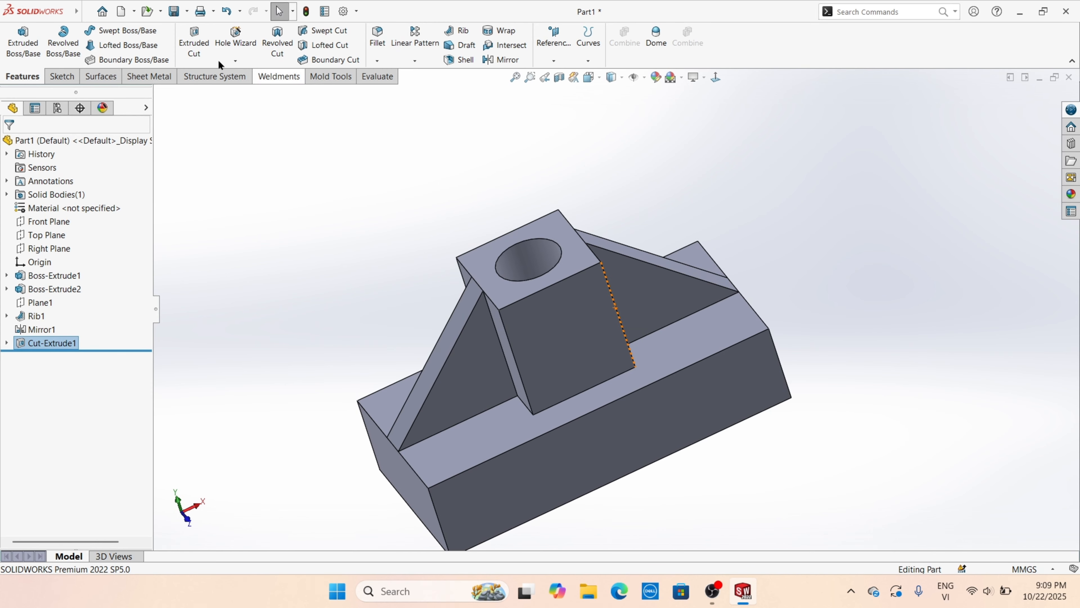
- Make a drawing from the part on an A3 (ISO) sheet, saving the part to the Desktop as Part1
left_click(87, 11)
mouse_move(125, 64)
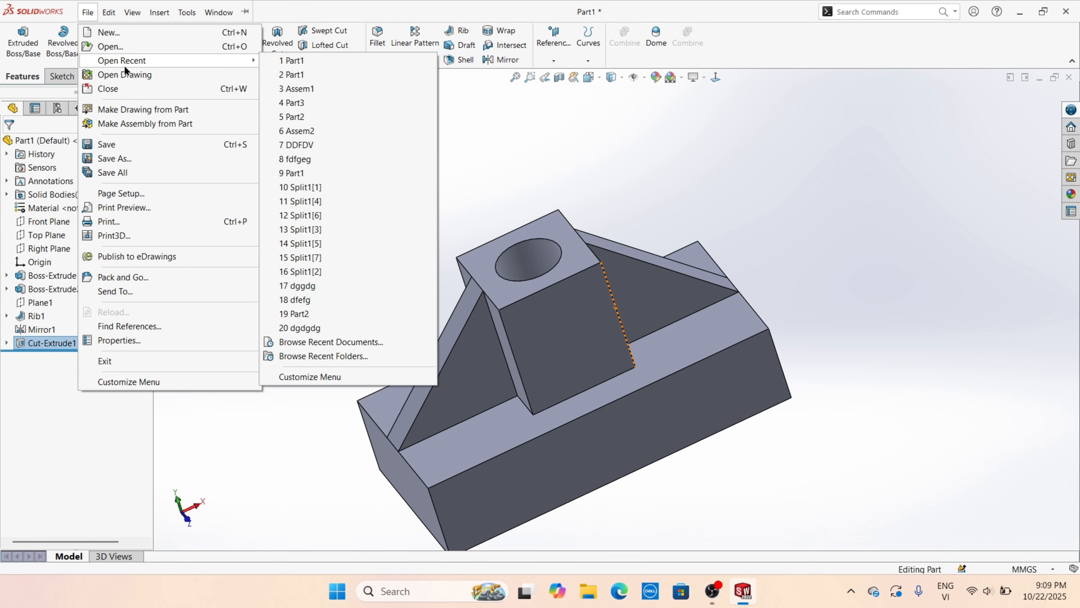
left_click(132, 112)
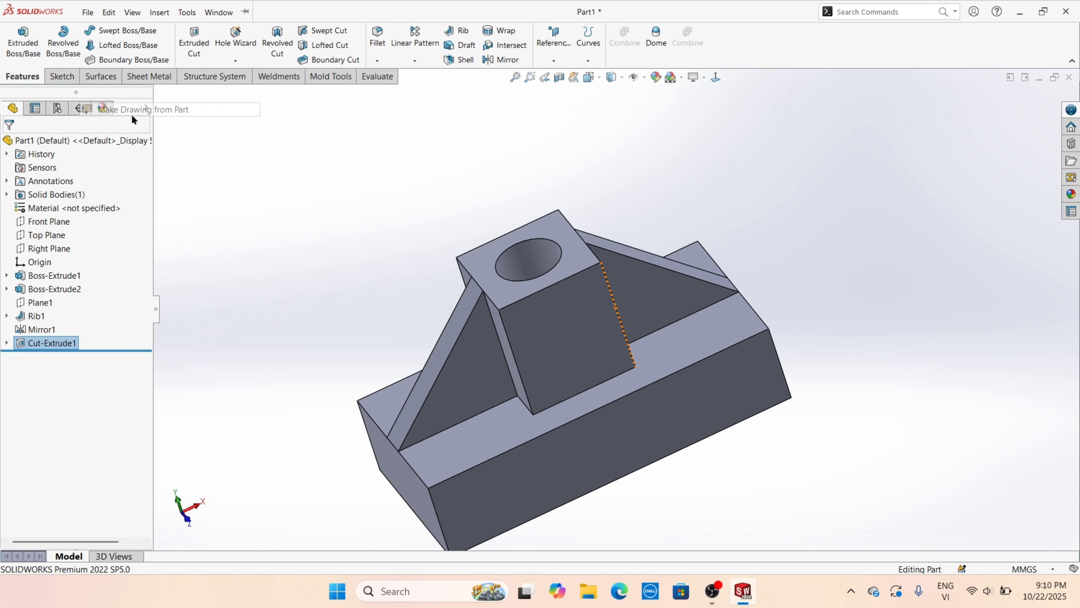
left_click(566, 314)
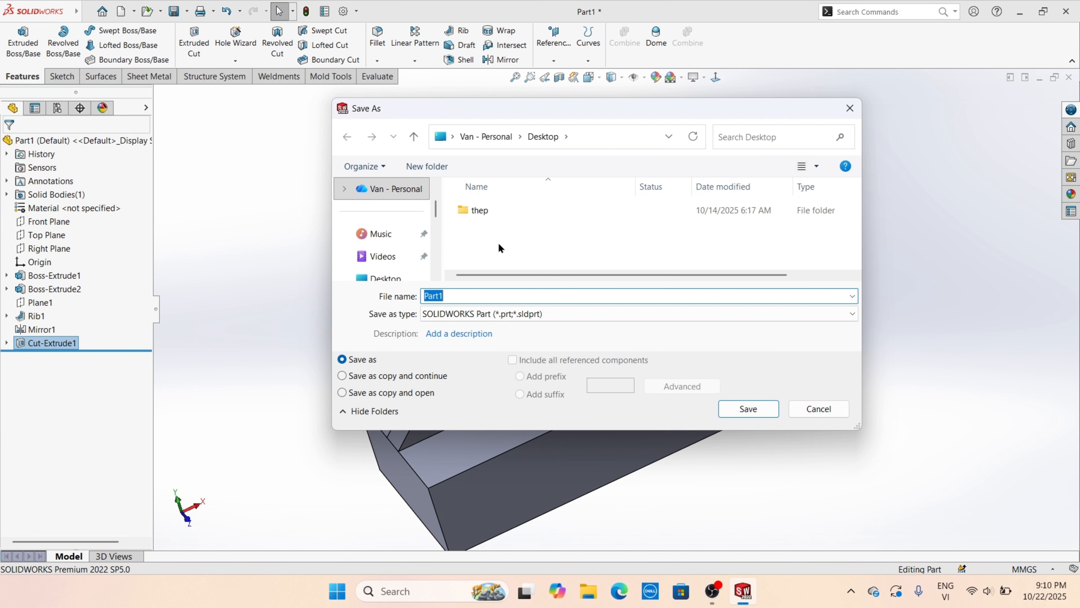
left_click(749, 409)
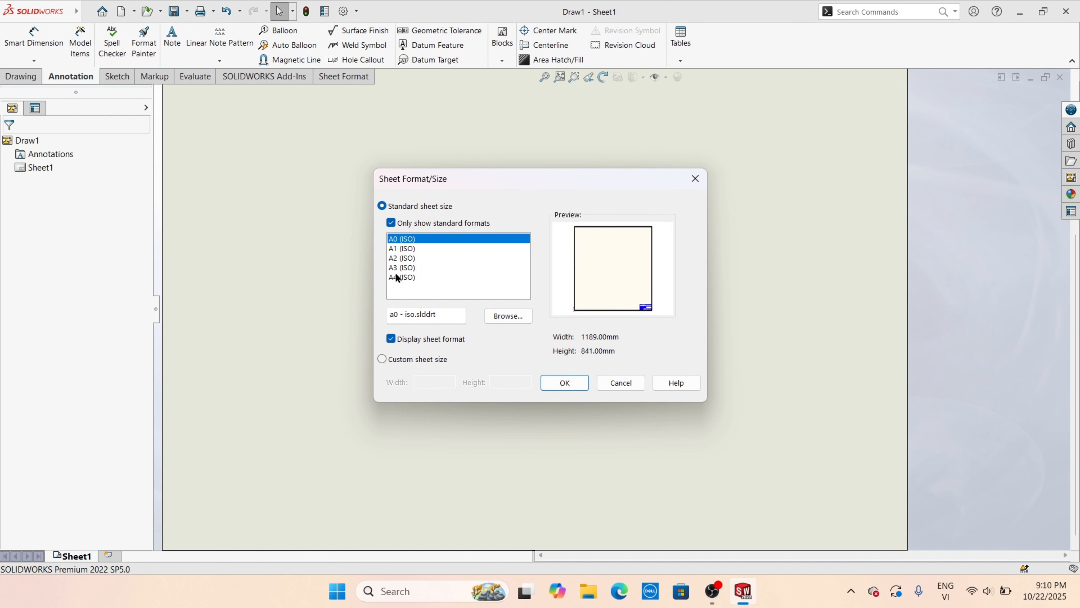
left_click(402, 267)
left_click(564, 381)
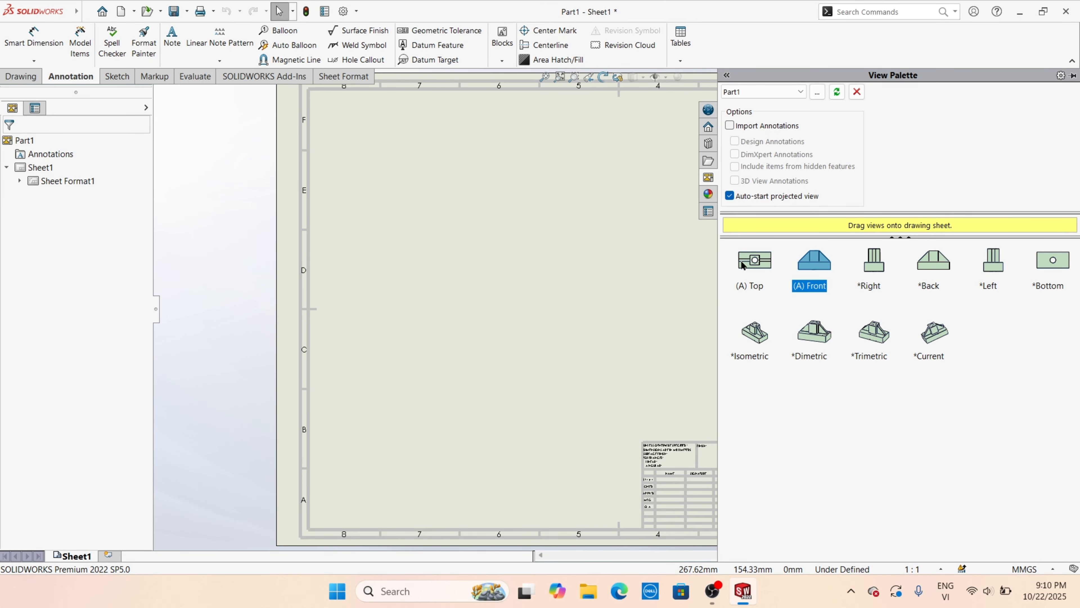
- Place the front view on the upper-left area of the sheet, with a projected top view above it and a projected side view to its right
left_click_drag(819, 272, 440, 245)
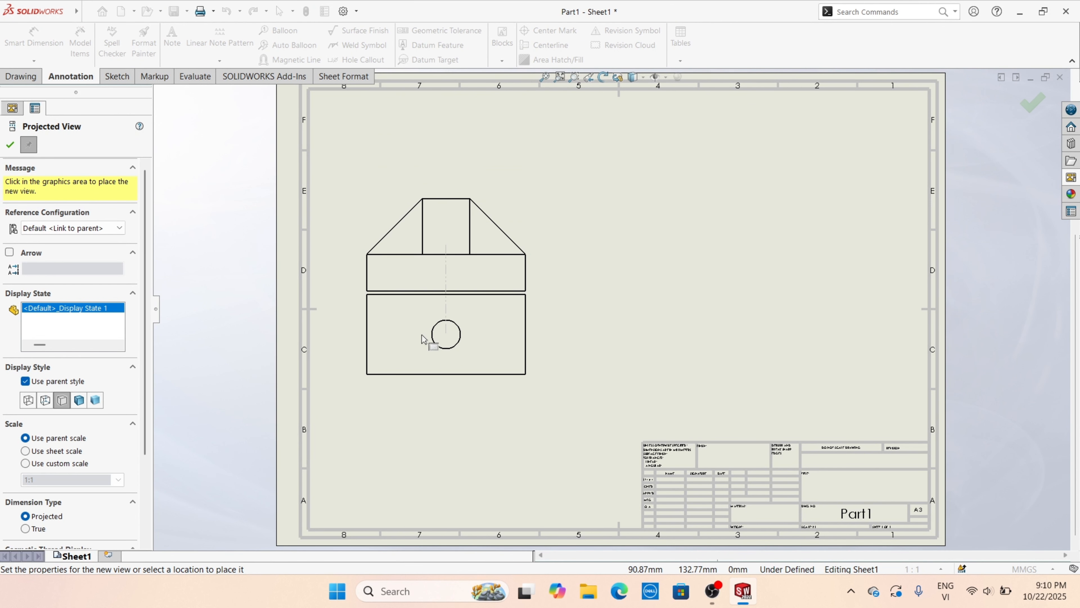
left_click(435, 144)
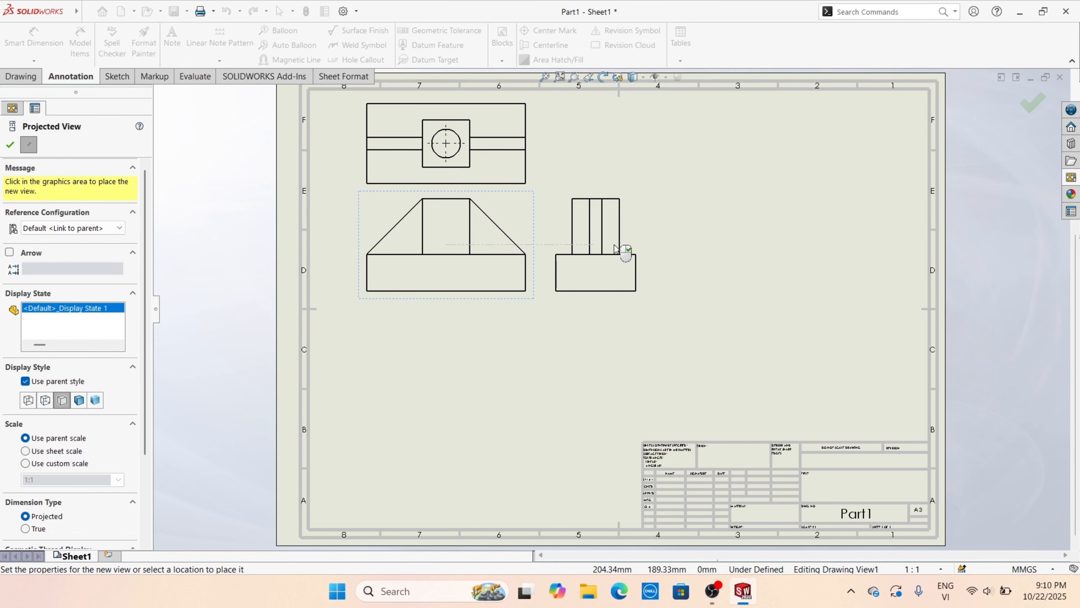
left_click(649, 250)
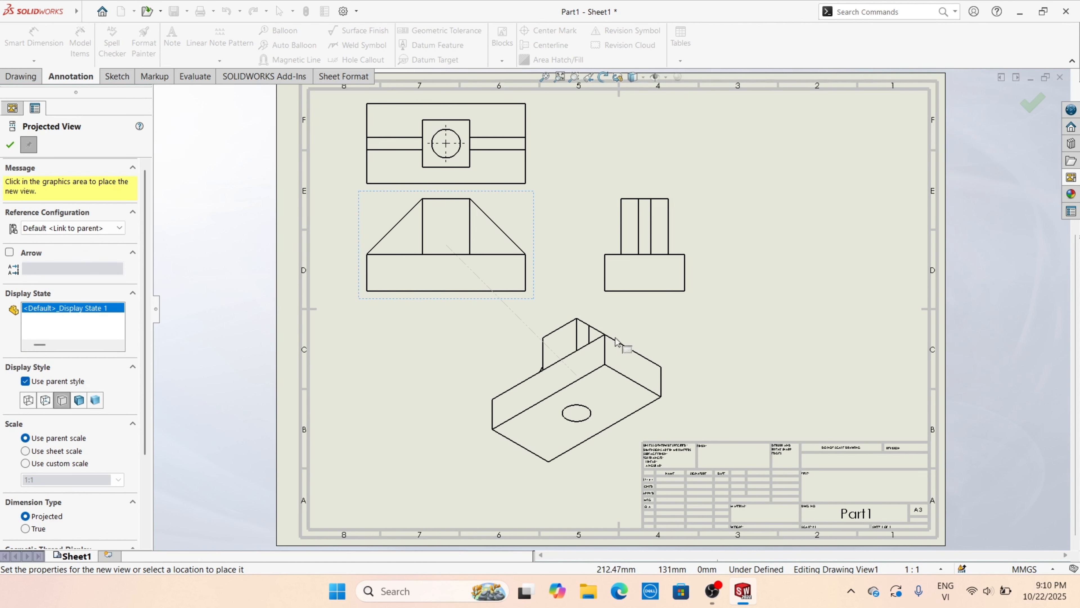
left_click(10, 144)
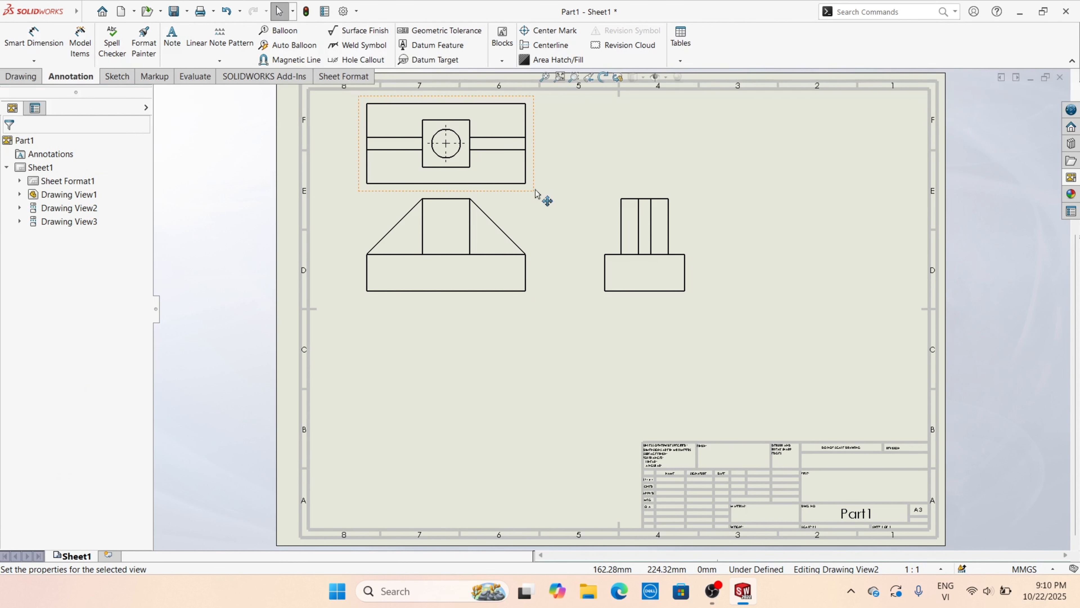
- Move the top view below the front view and shift the front view upward to space the views evenly
left_click_drag(536, 193, 554, 409)
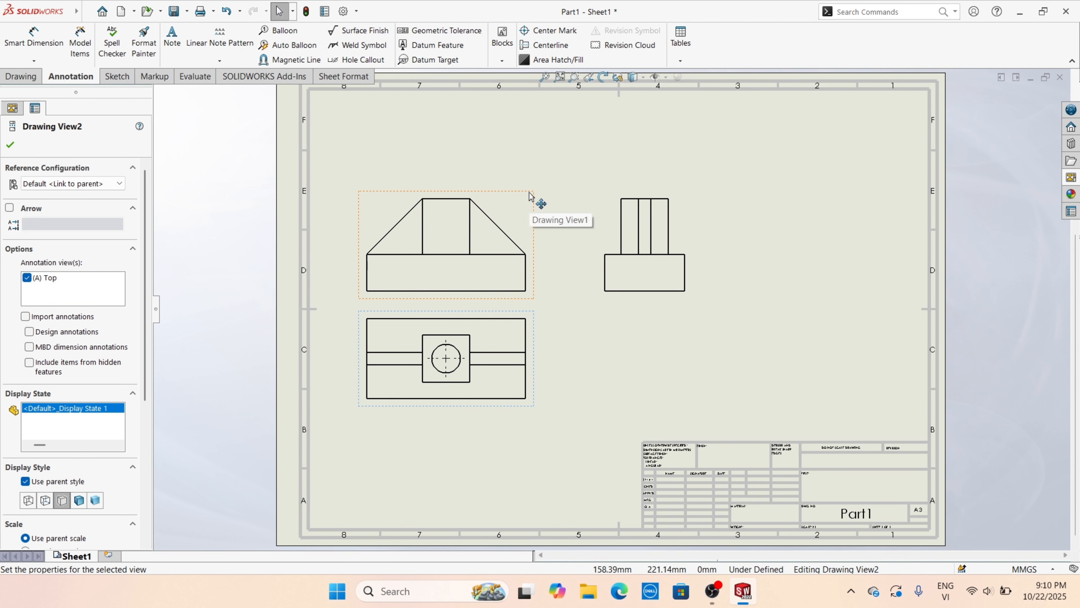
mouse_move(530, 196)
left_mouse_down()
mouse_move(540, 140)
mouse_move(545, 149)
left_mouse_up()
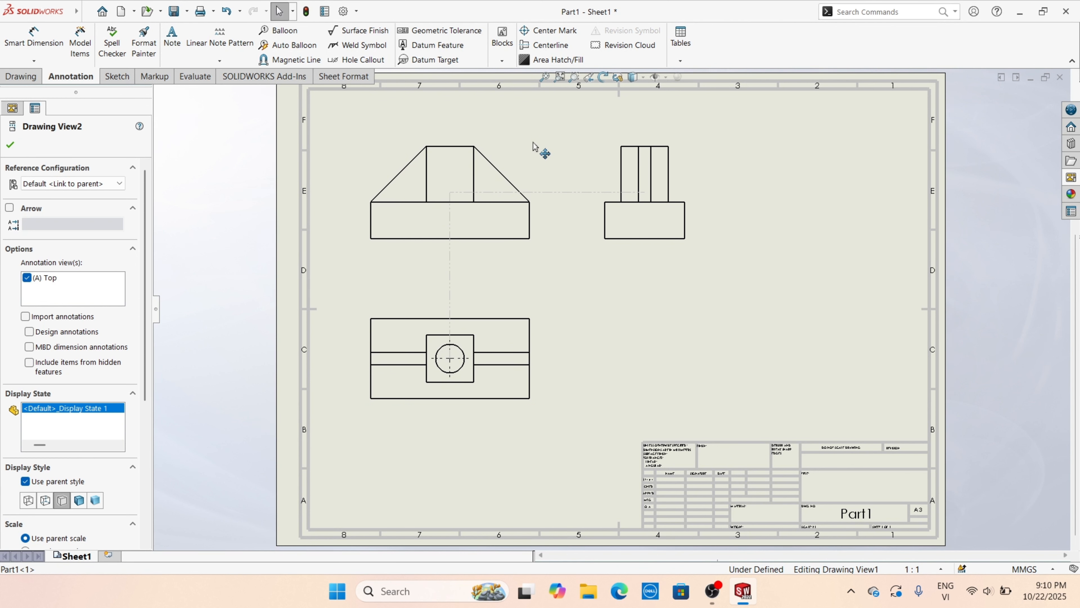
left_click(534, 320)
left_click_drag(536, 320, 545, 307)
- Add an isometric view of the part above the title block and display it shaded with edges
left_click(1072, 176)
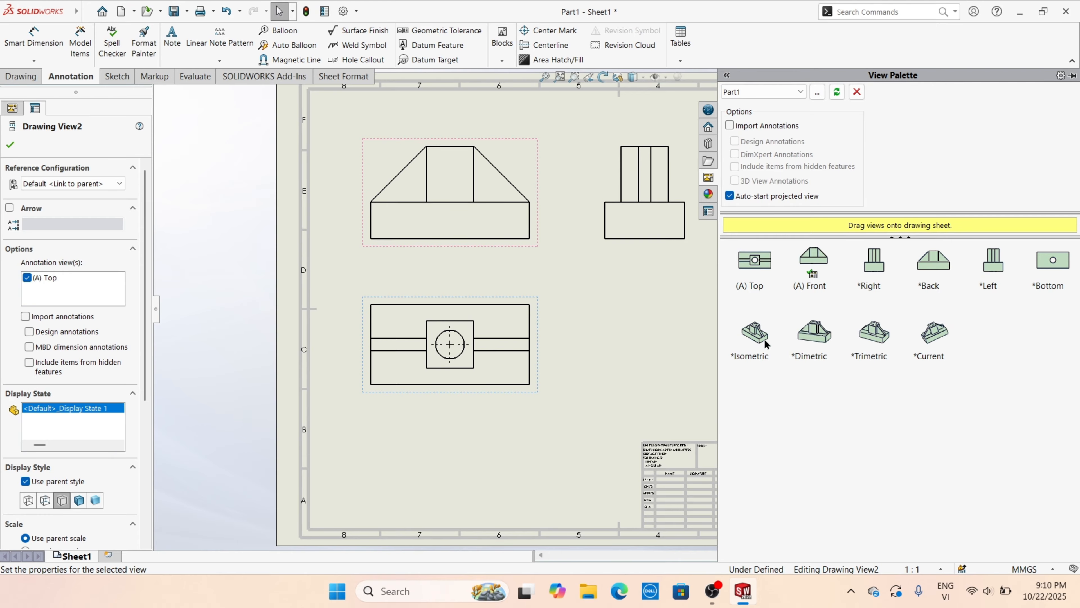
mouse_move(764, 339)
left_mouse_down()
mouse_move(699, 338)
mouse_move(775, 321)
left_mouse_up()
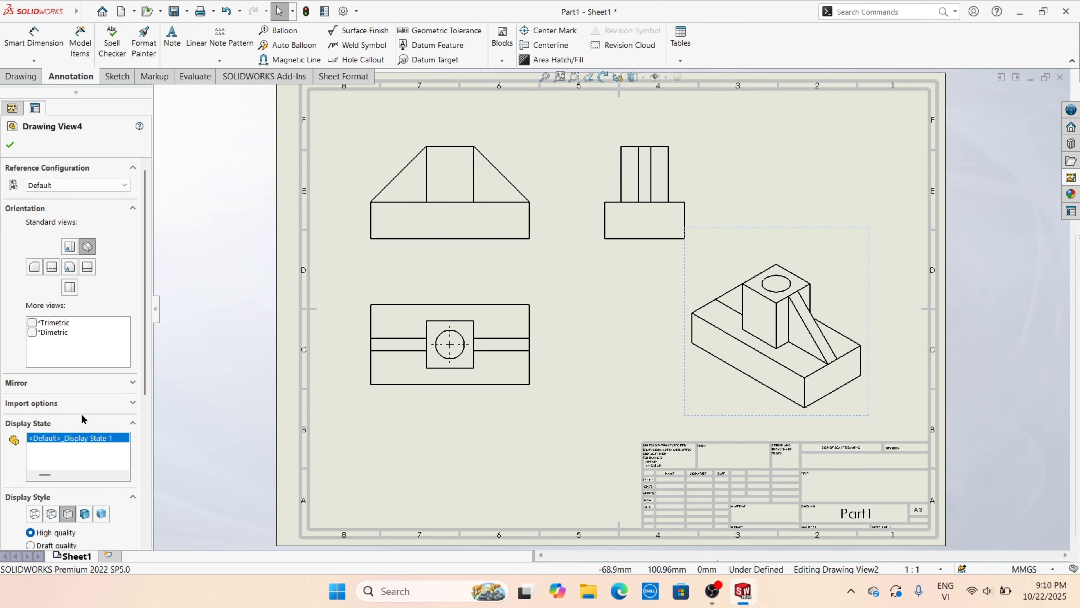
left_click(85, 515)
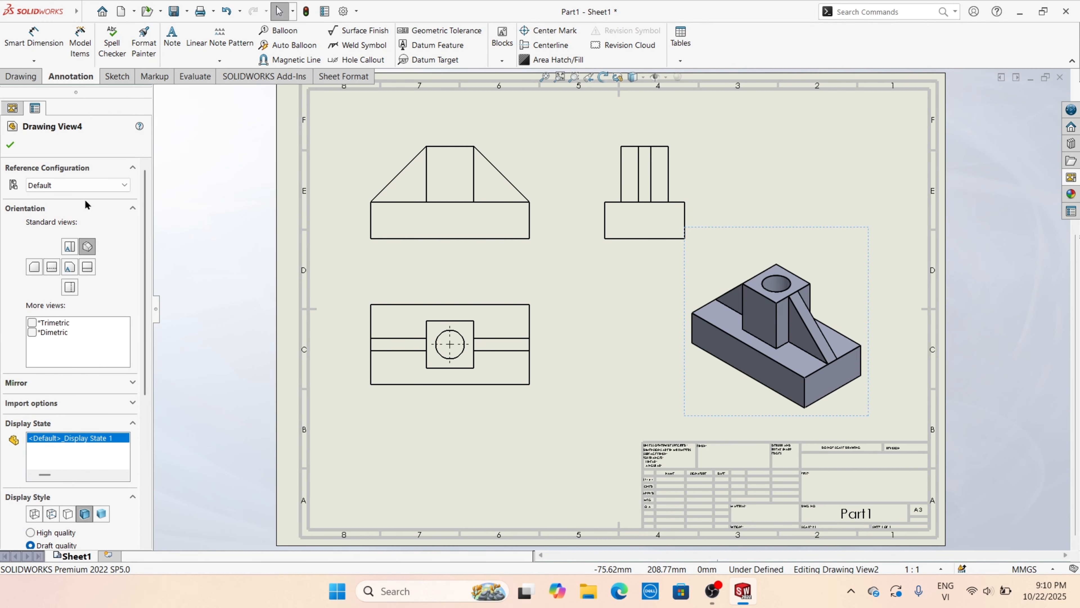
left_click(16, 145)
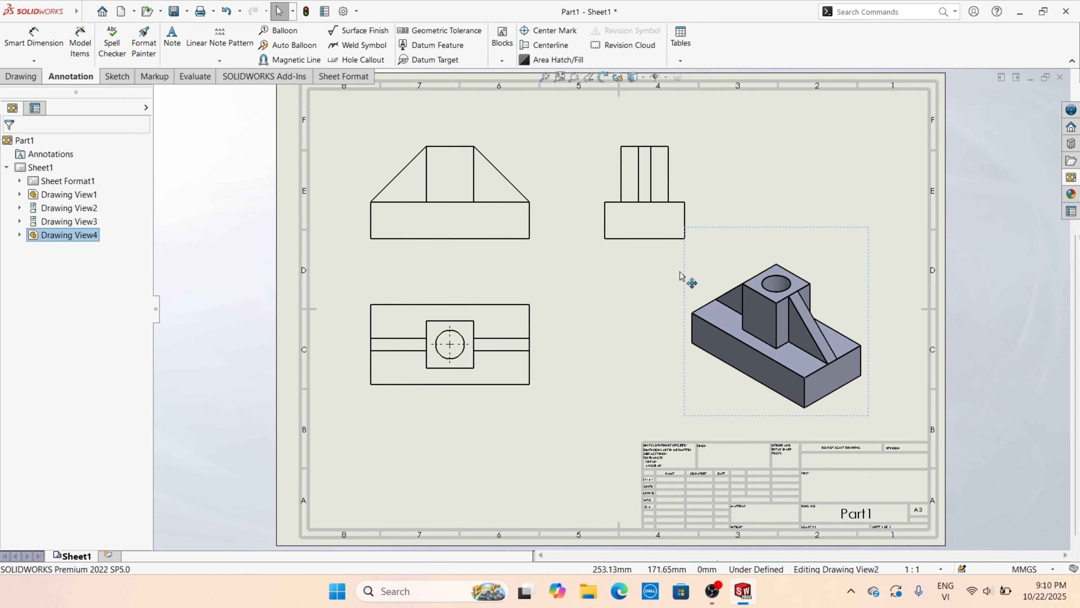
- Dimension the width of the central block's top edge, placing the dimension above the front view, and exit Smart Dimension
scroll(741, 179, "down", 1)
left_click(867, 166)
scroll(597, 197, "up", 5)
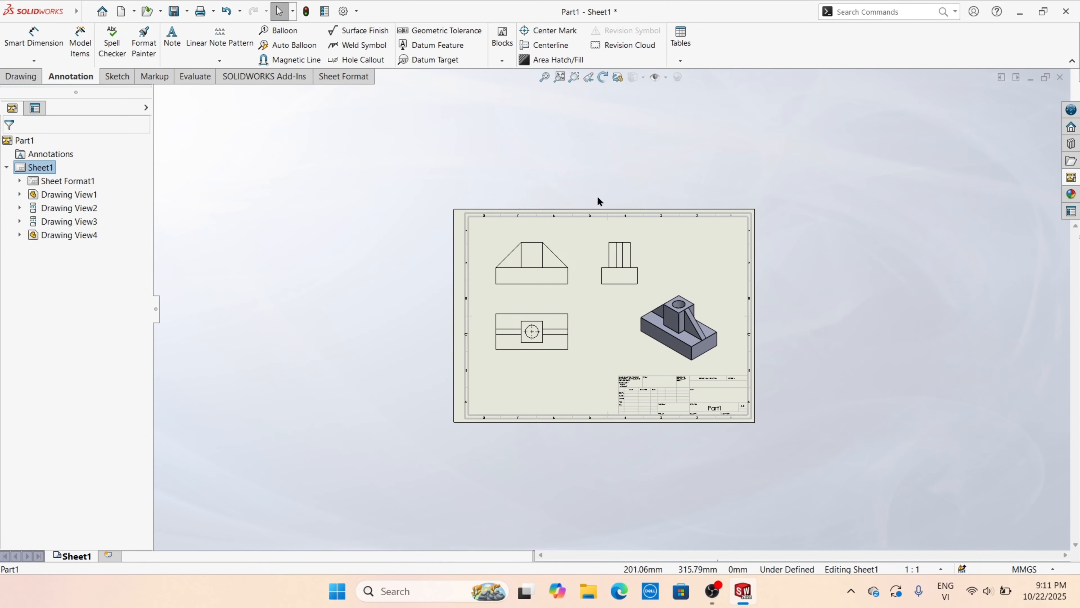
scroll(597, 200, "down", 2)
scroll(709, 384, "down", 2)
scroll(710, 384, "down", 1)
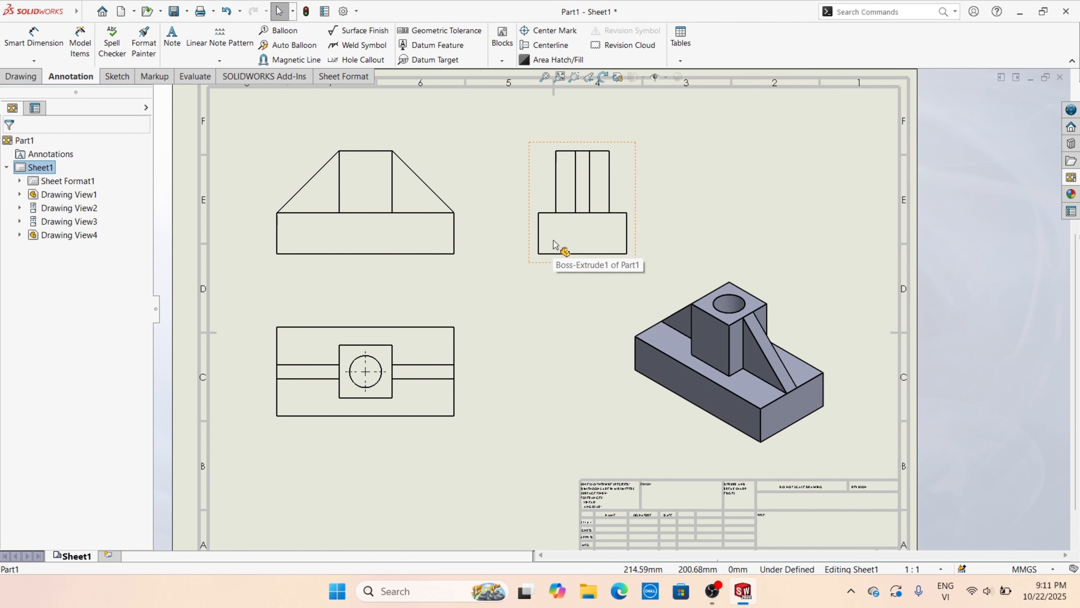
right_click_drag(503, 301, 503, 296)
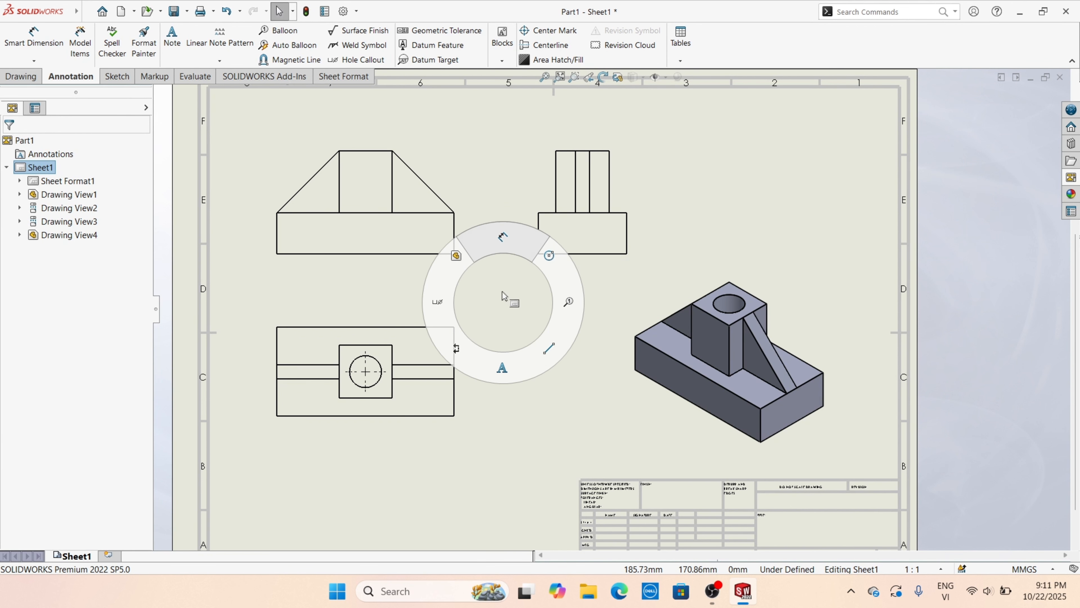
right_click_drag(501, 257, 501, 255)
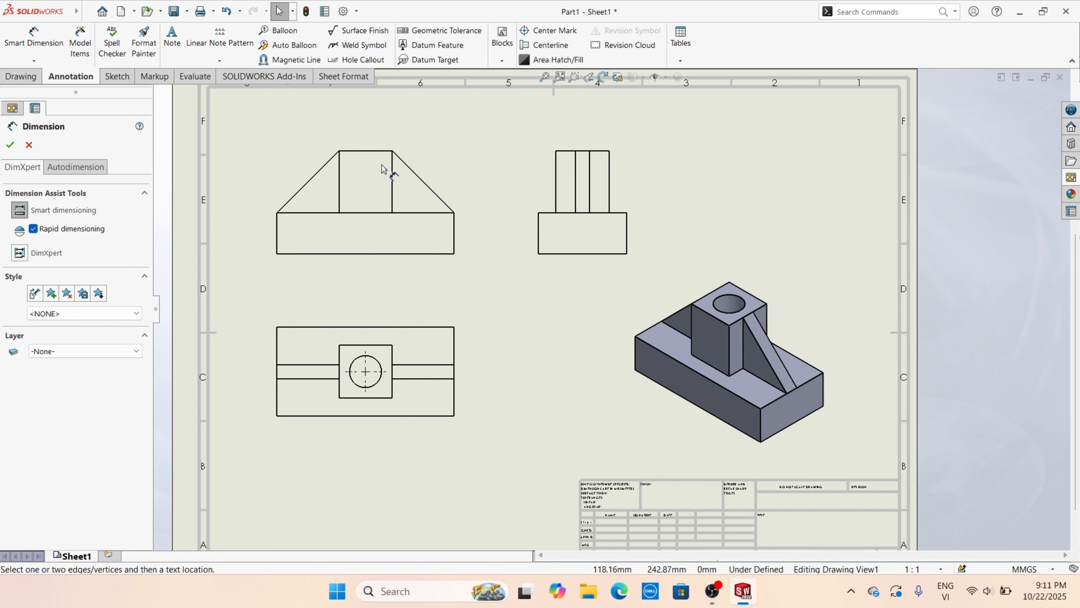
left_click(365, 151)
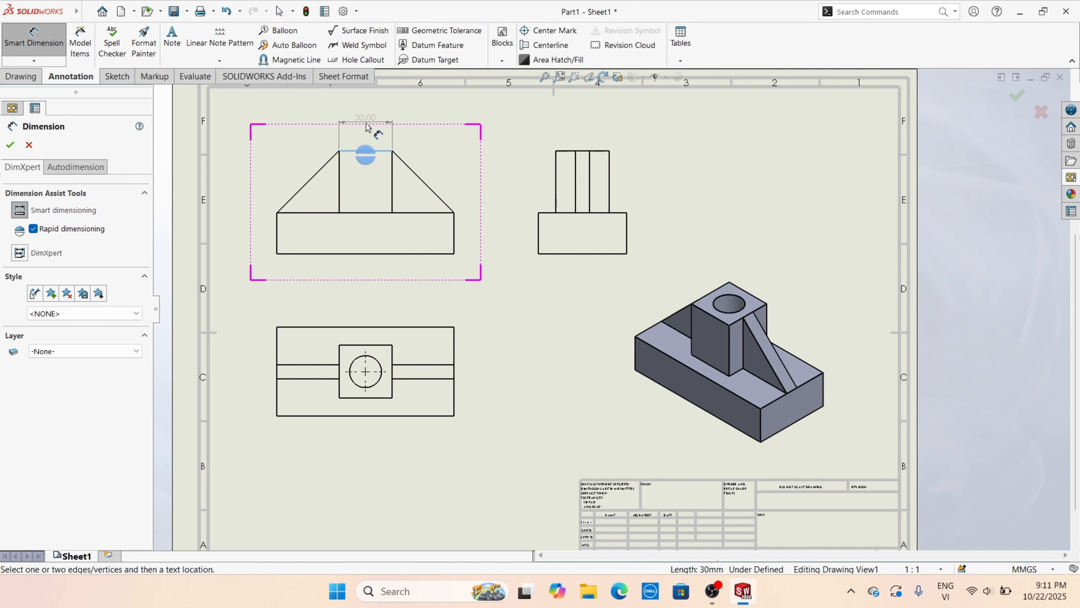
scroll(366, 127, "down", 4)
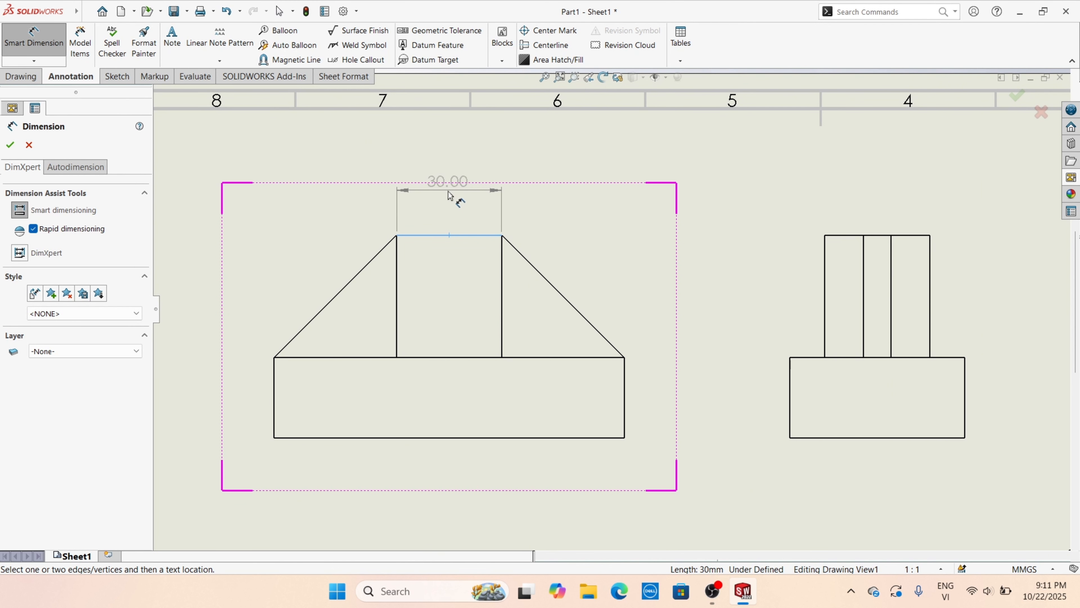
left_click(454, 197)
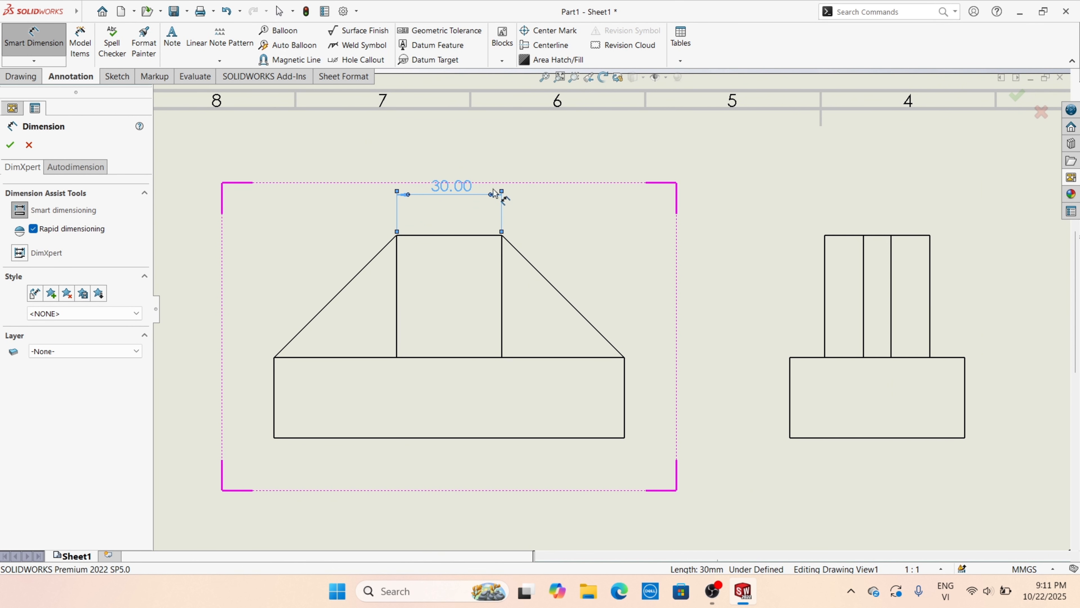
scroll(458, 207, "down", 3)
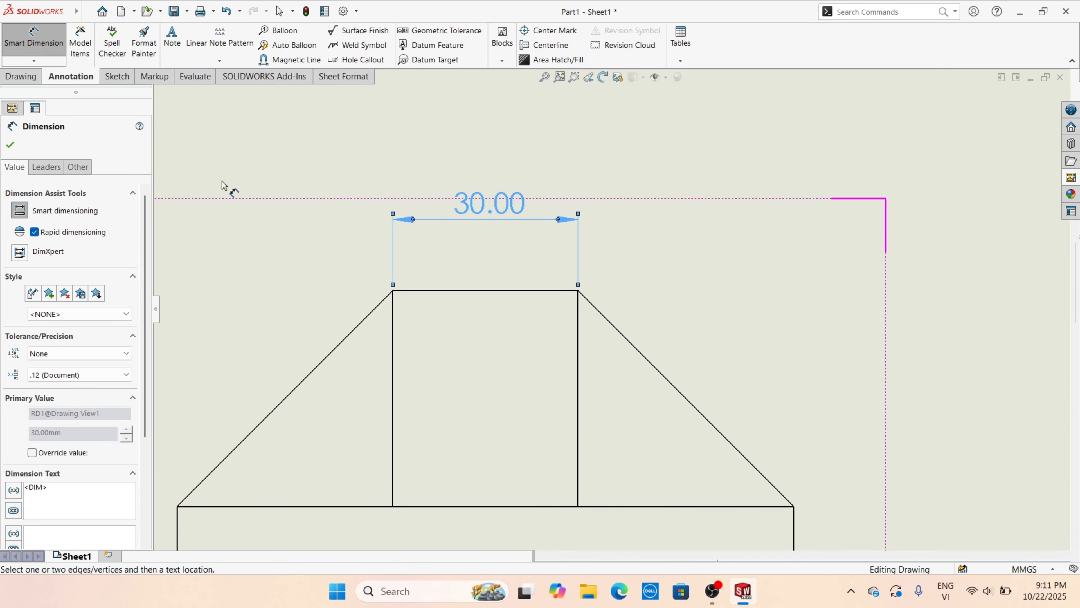
right_click(574, 155)
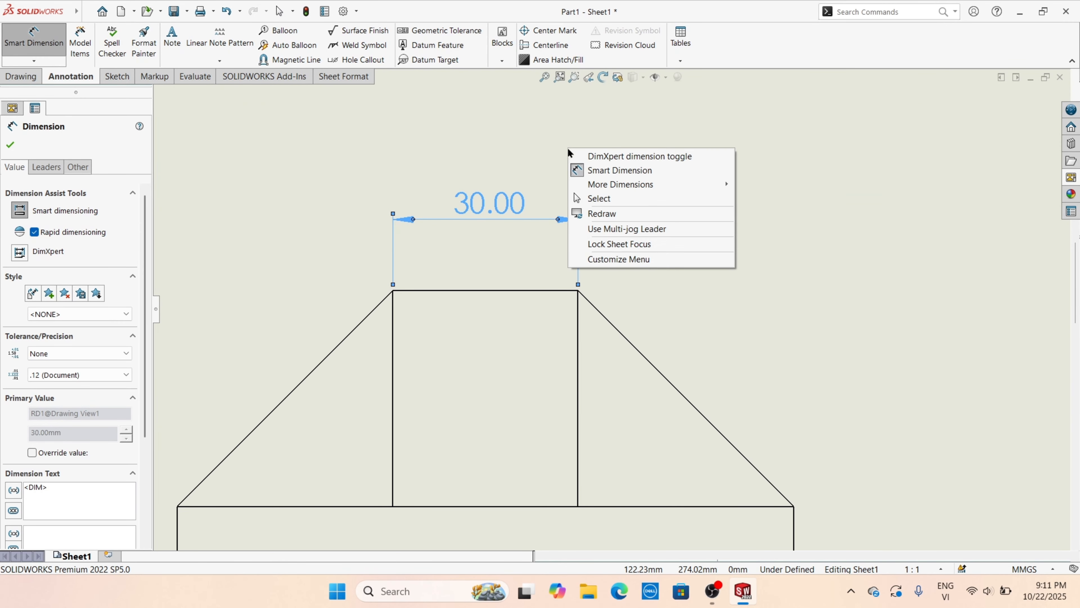
left_click(585, 199)
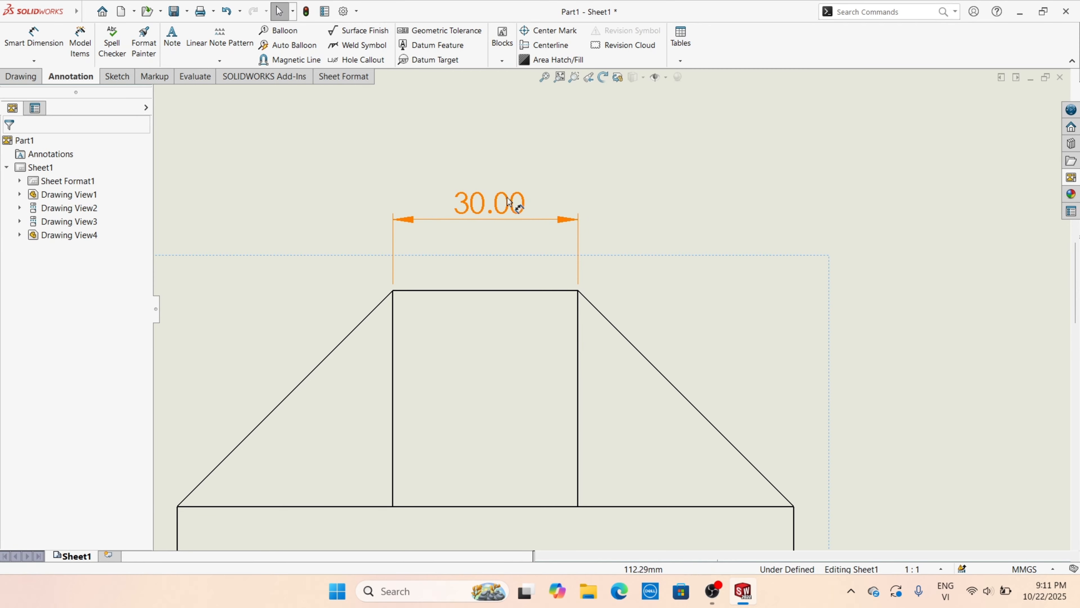
- Set the drawing's document properties to remove trailing zeroes from dimensions
left_click(356, 12)
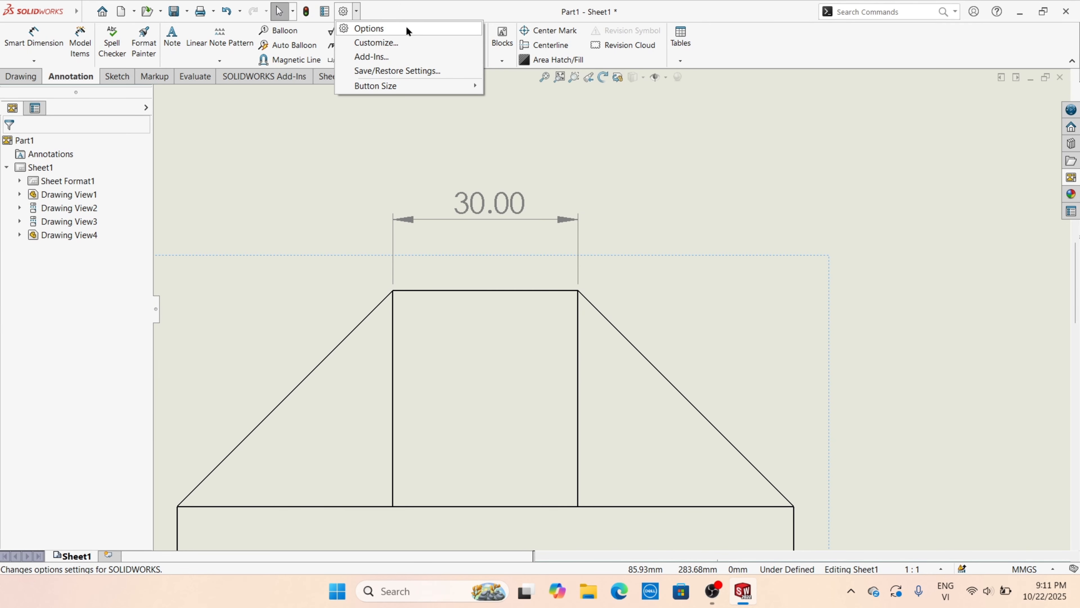
left_click(405, 26)
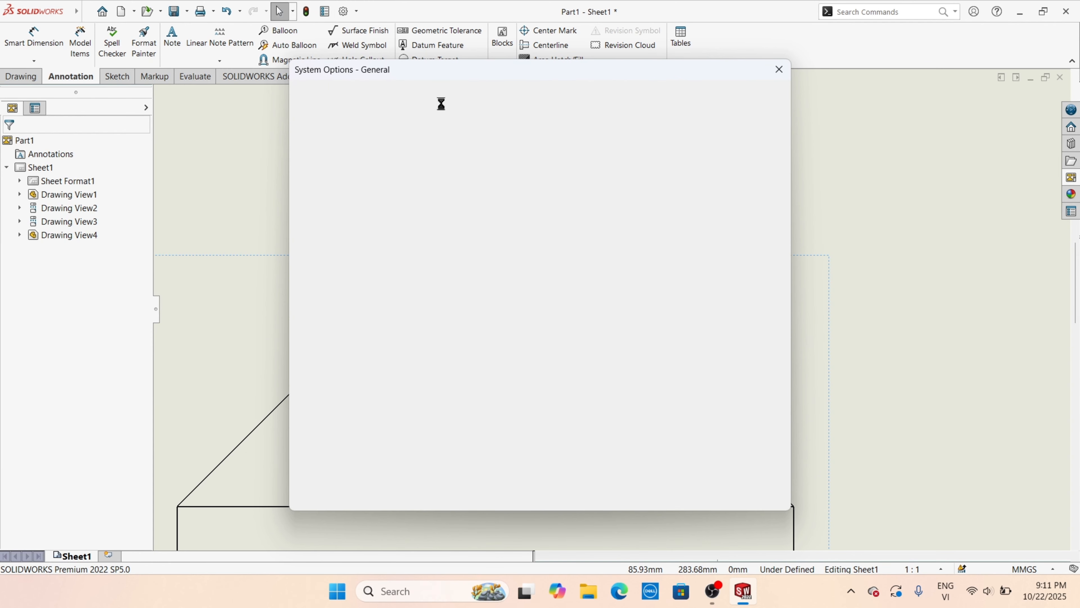
left_click(407, 97)
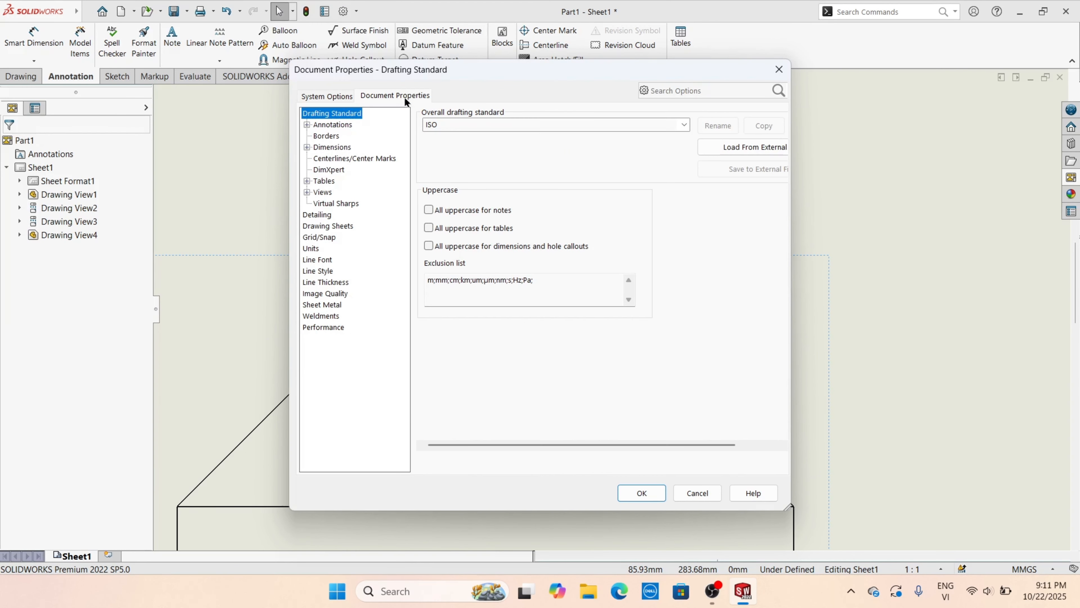
left_click(333, 148)
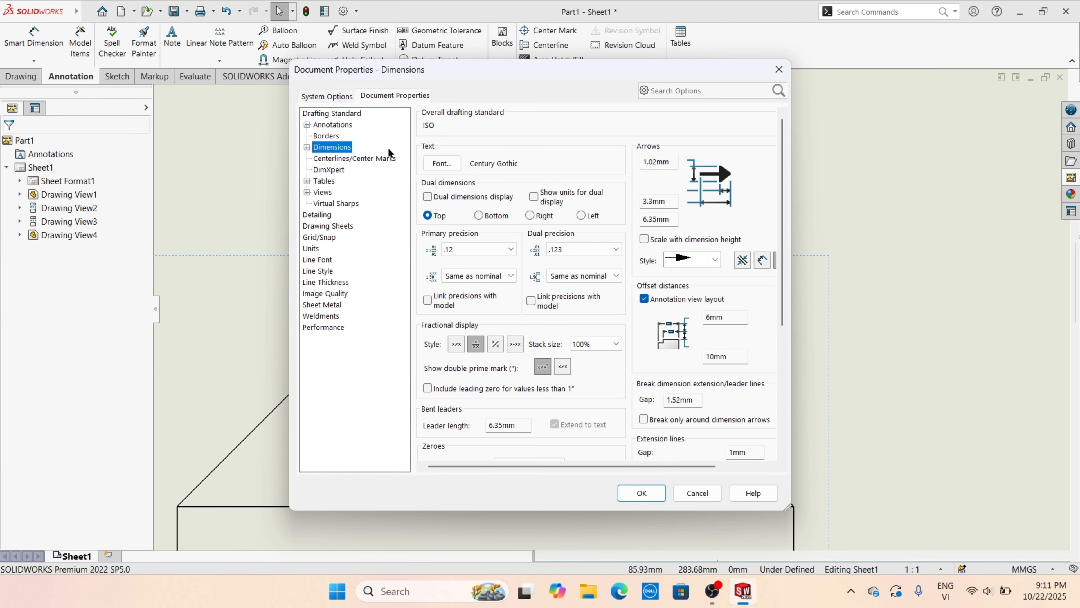
scroll(562, 294, "down", 5)
scroll(548, 329, "down", 2)
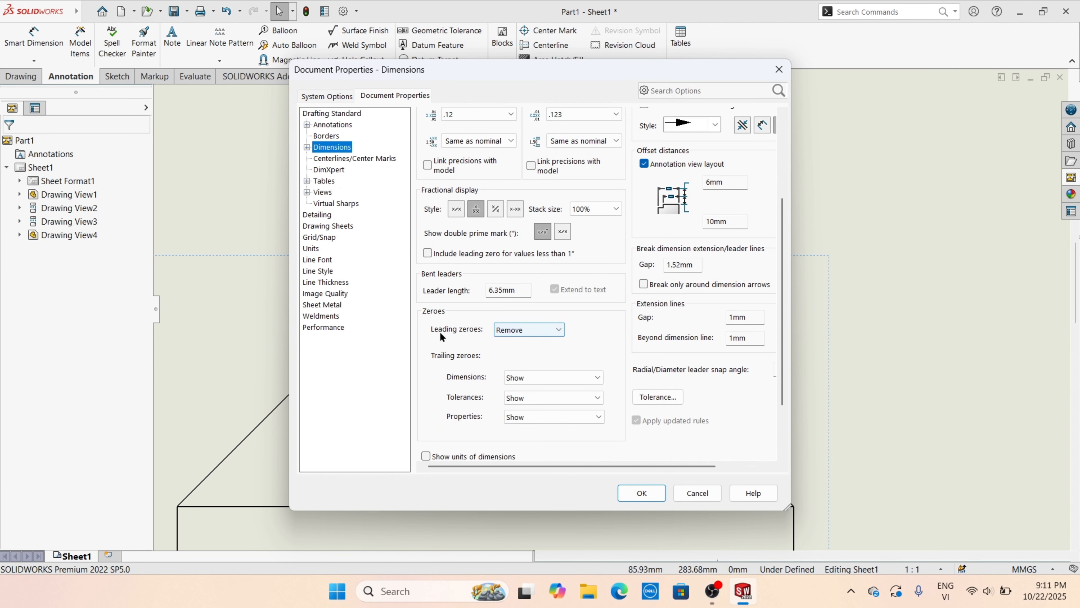
left_click(599, 378)
left_click(574, 402)
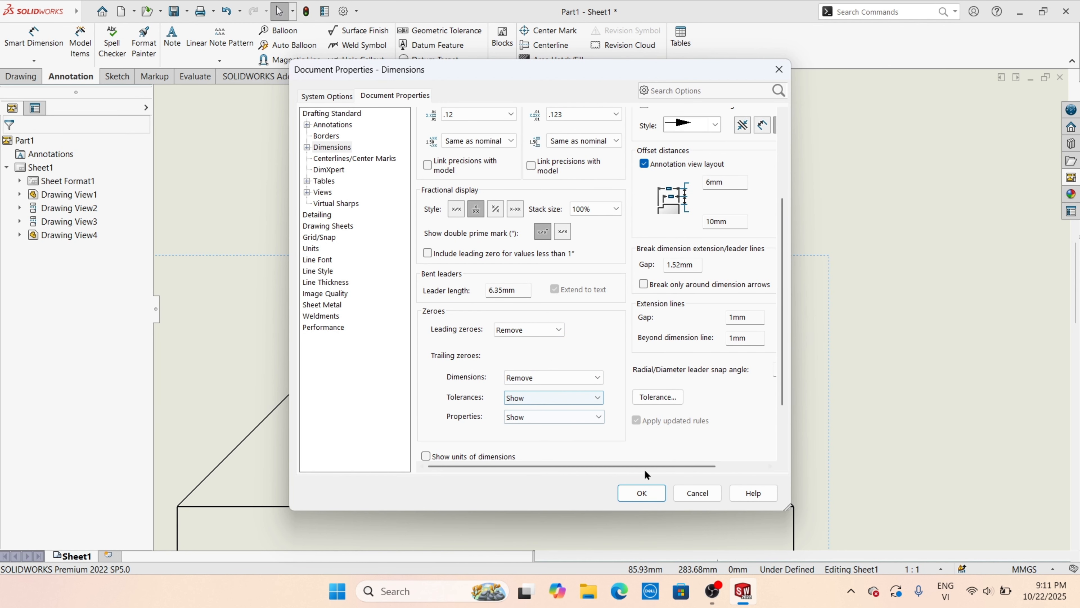
left_click(640, 493)
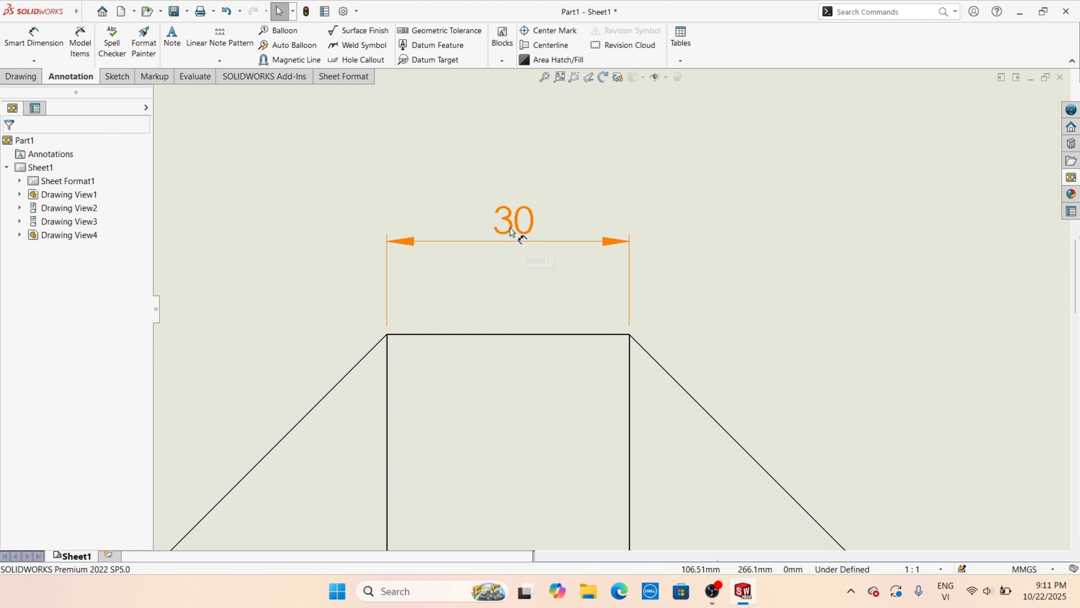
- Dimension the base's height on the right edge of the side view, placing the dimension beside the view
scroll(518, 234, "up", 5)
scroll(627, 328, "down", 2)
scroll(653, 371, "up", 4)
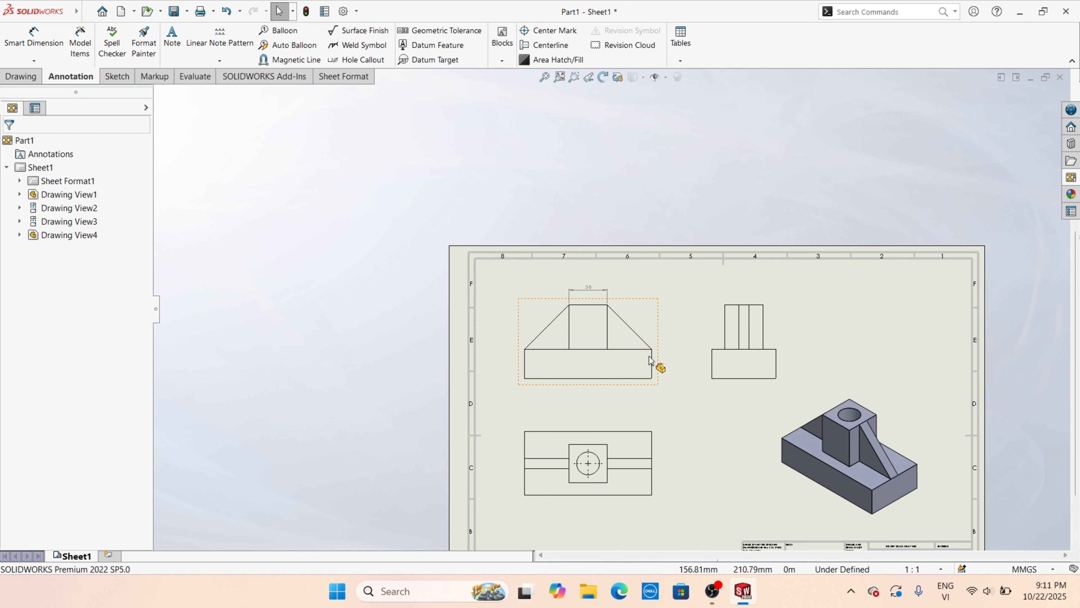
scroll(652, 360, "down", 3)
scroll(673, 343, "down", 1)
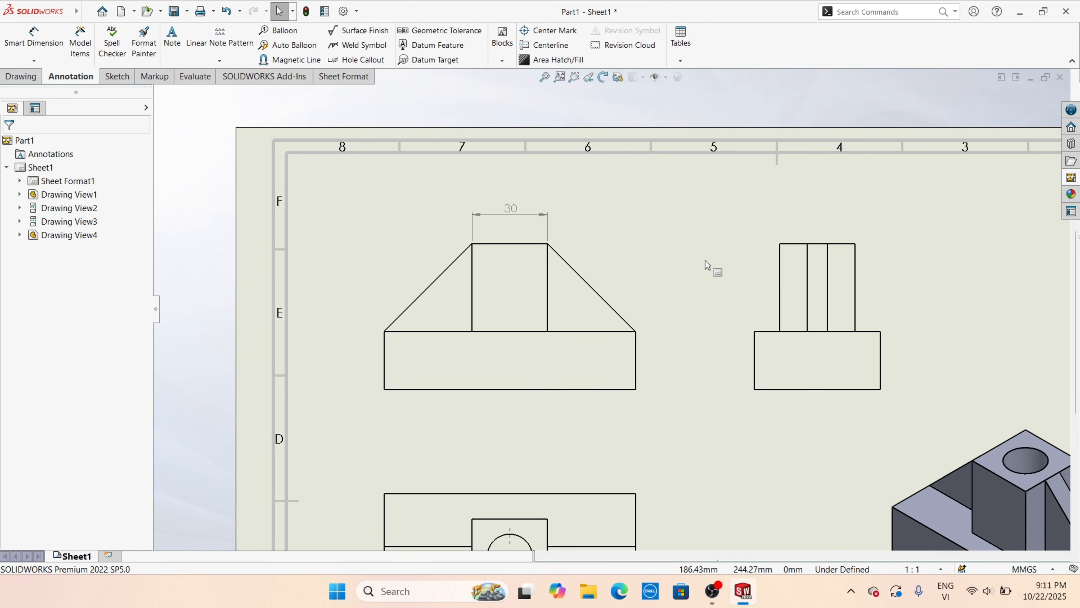
right_click_drag(704, 257, 713, 210)
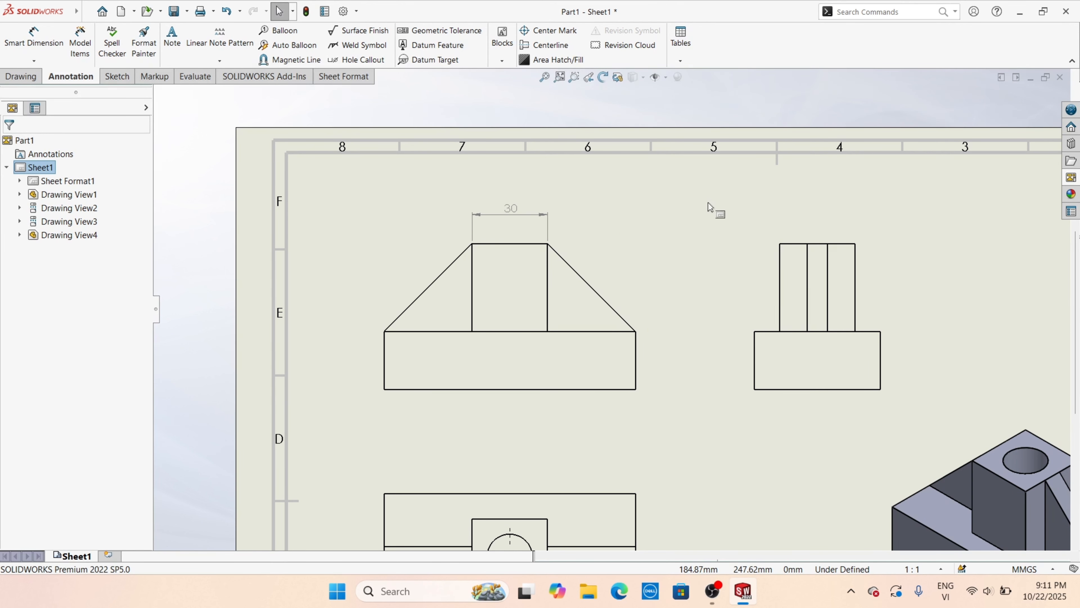
left_click(880, 358)
left_click(922, 351)
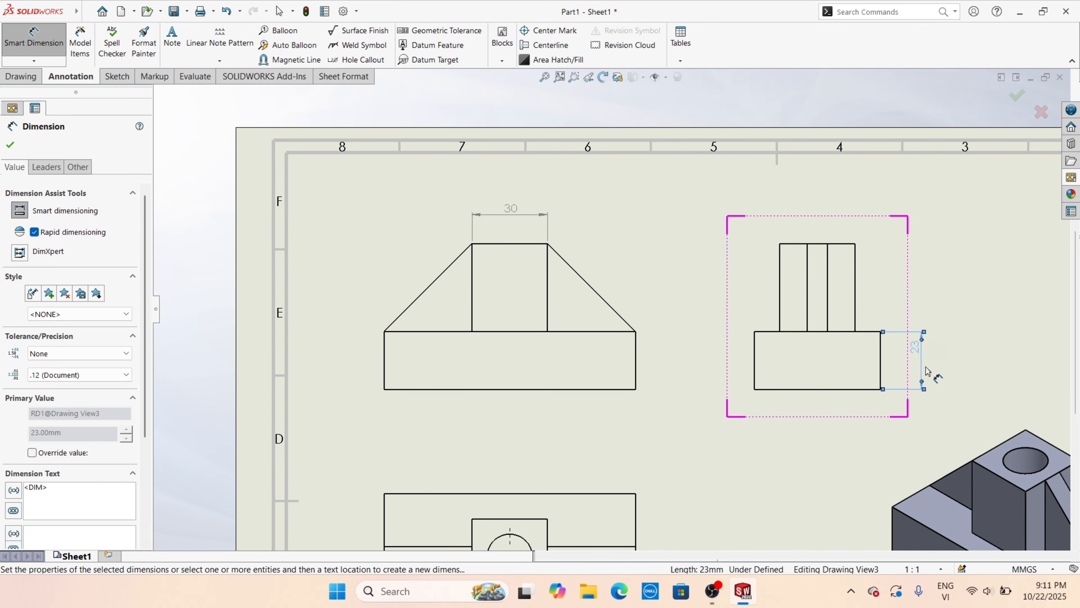
scroll(927, 351, "up", 5)
left_click_drag(778, 298, 776, 312)
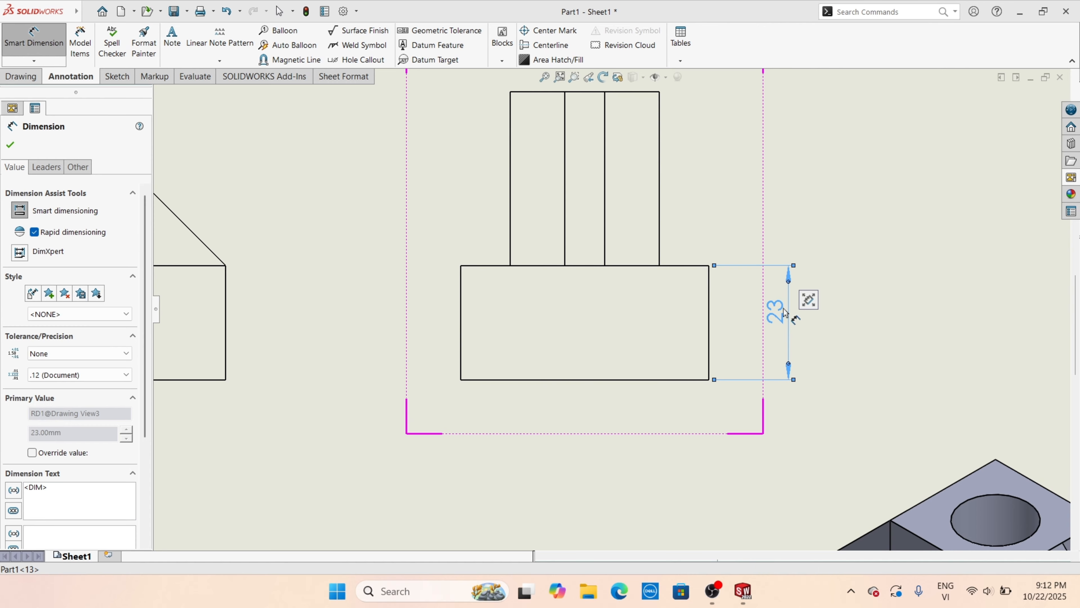
scroll(786, 323, "down", 5)
scroll(755, 347, "down", 5)
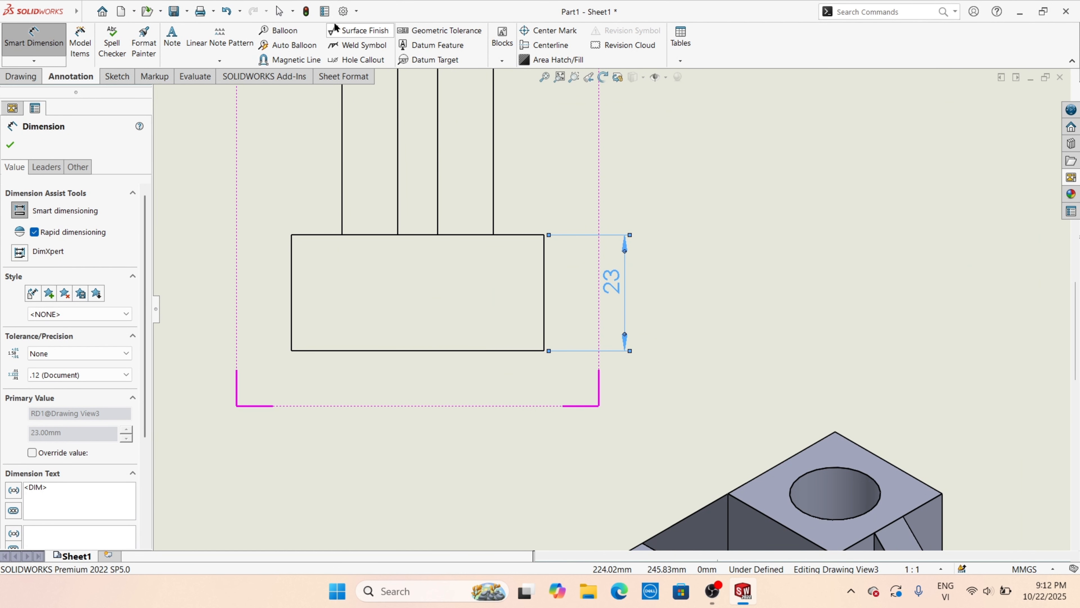
- Increase the text height of the dimension font in the drawing's document properties
left_click(356, 11)
left_click(360, 29)
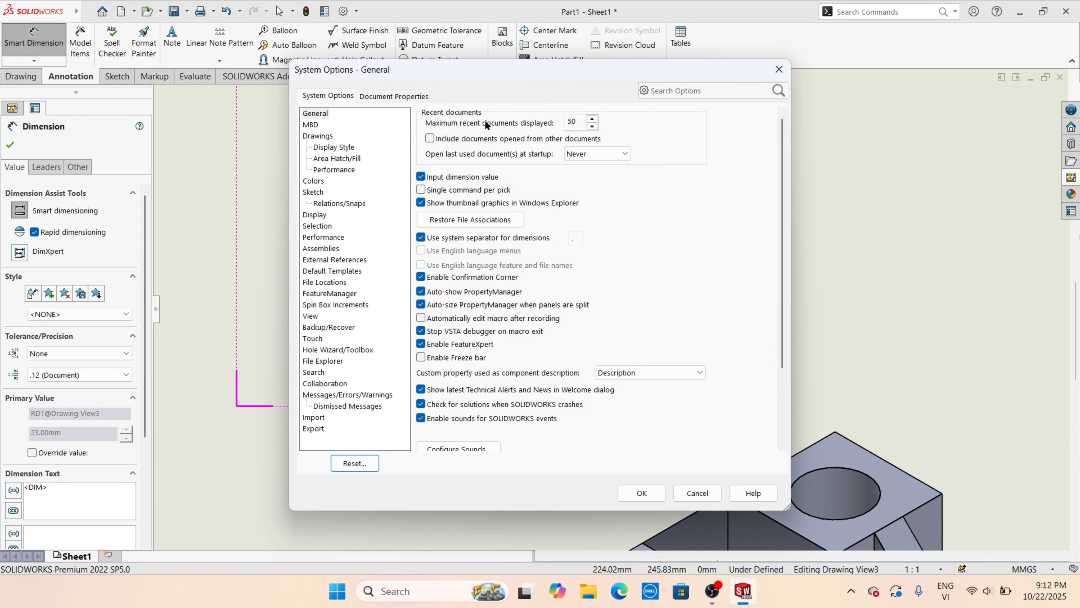
left_click(396, 96)
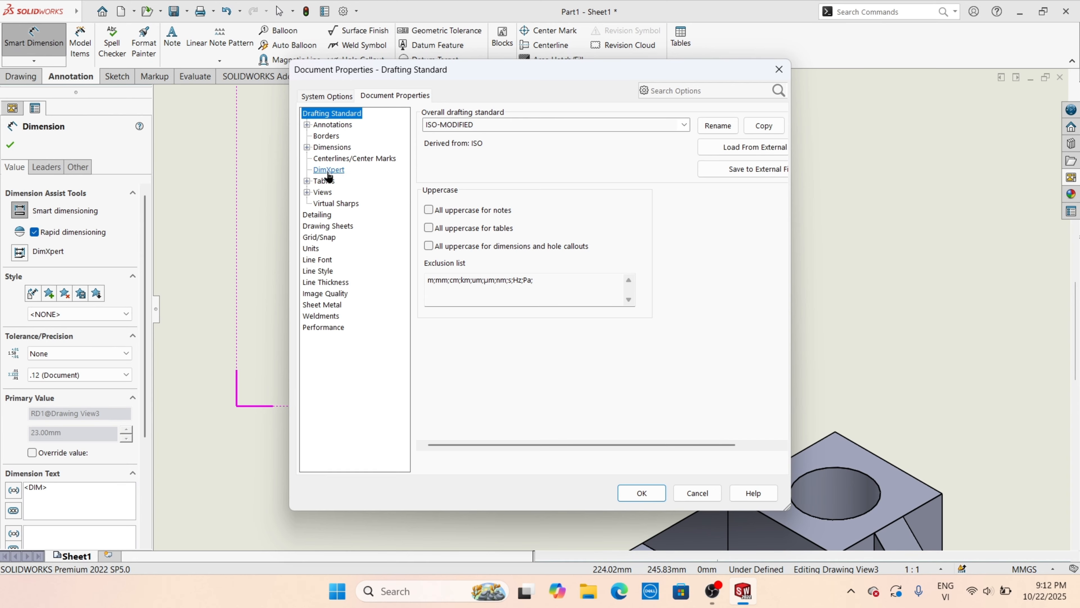
left_click(333, 147)
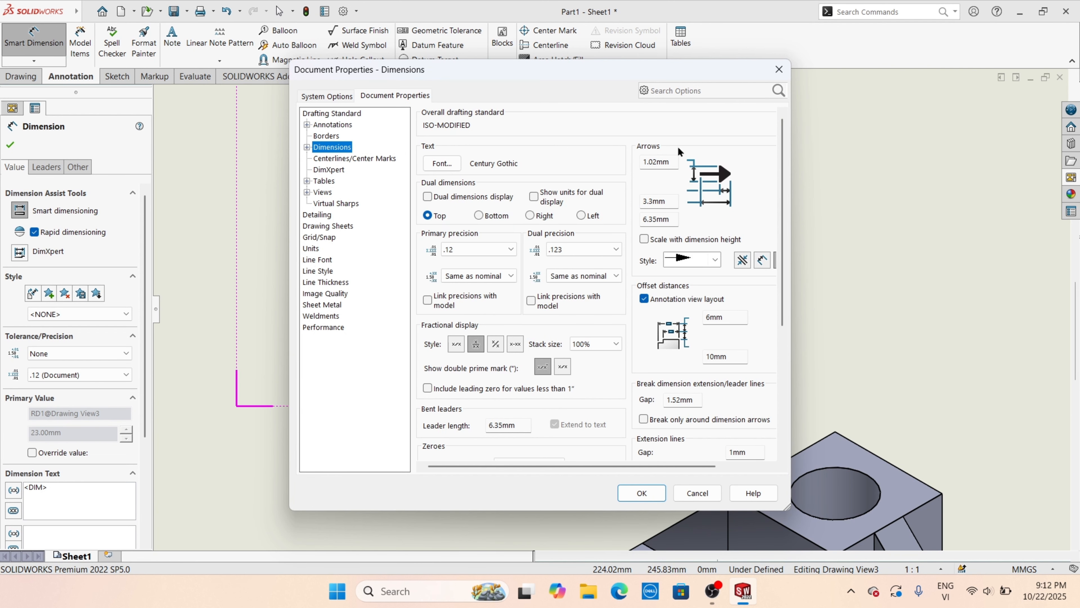
left_click(441, 164)
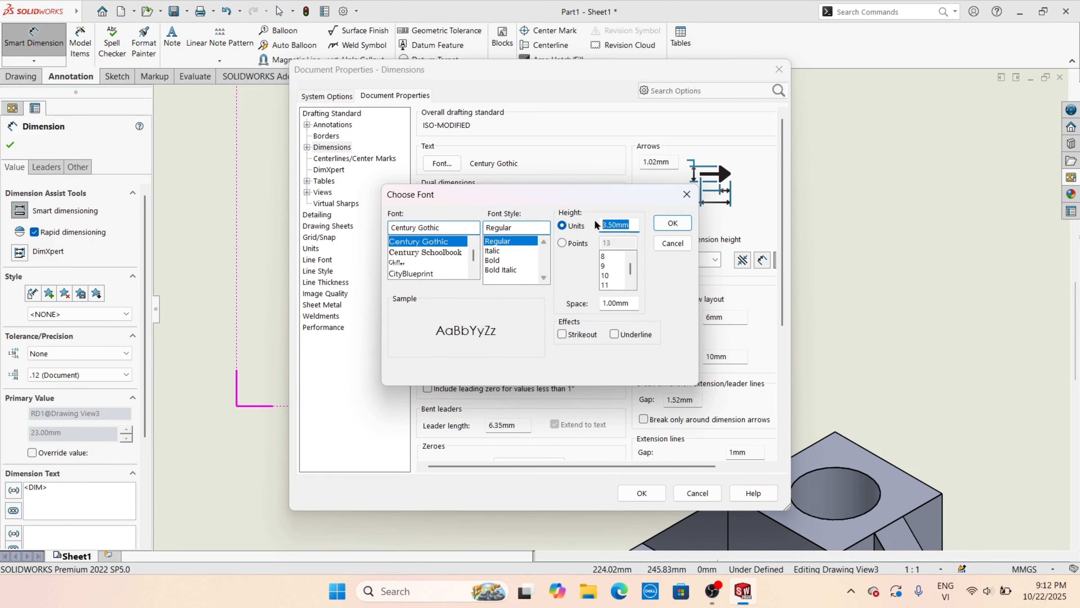
key("Return")
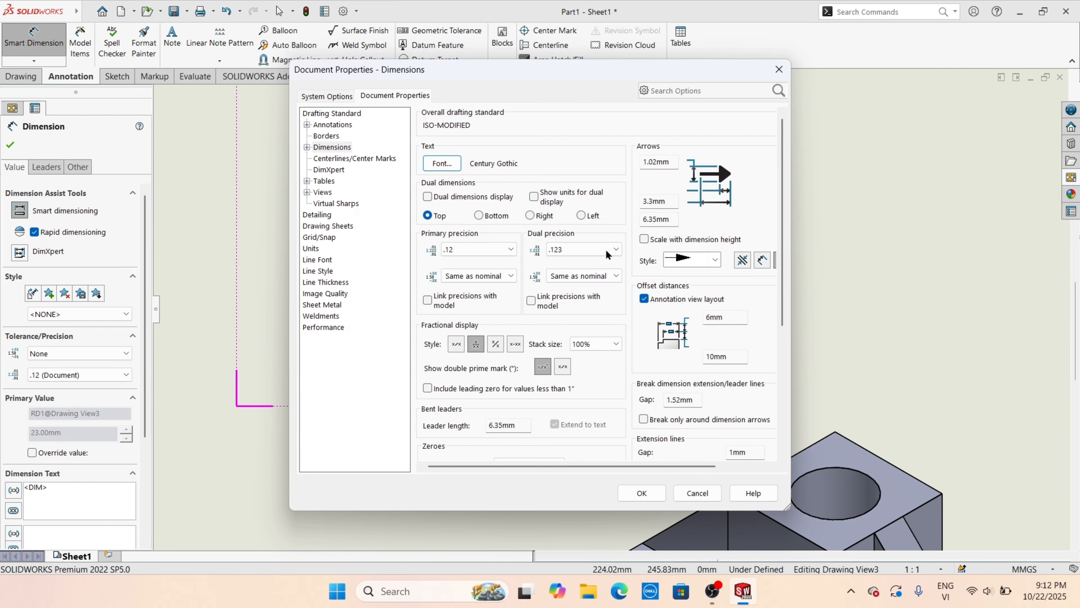
left_click(642, 492)
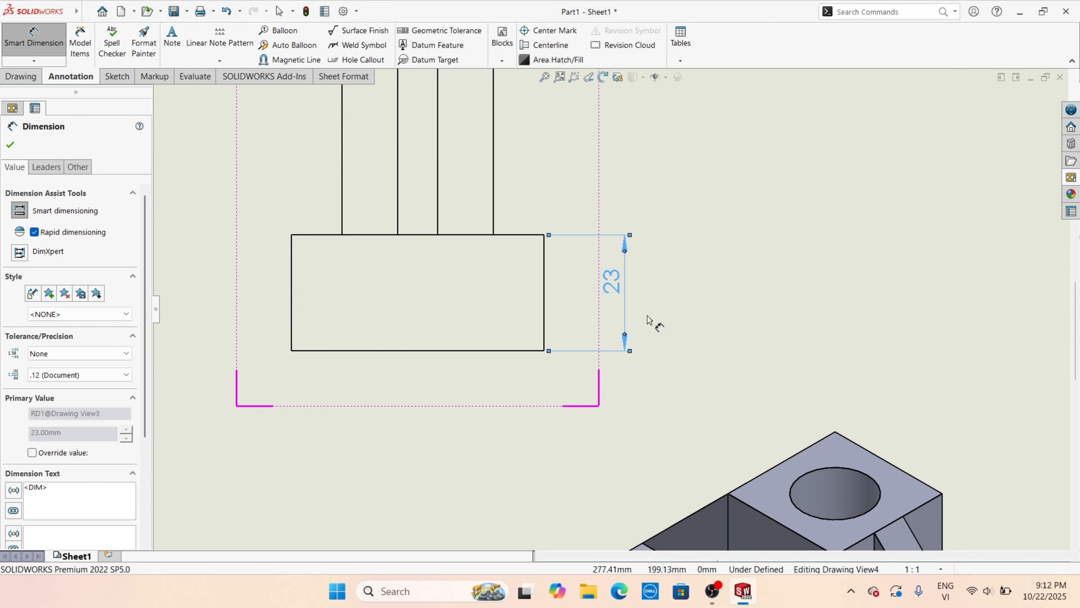
- Set the text height of the dimension font to 5 mm in the drawing's document properties
scroll(631, 301, "up", 3)
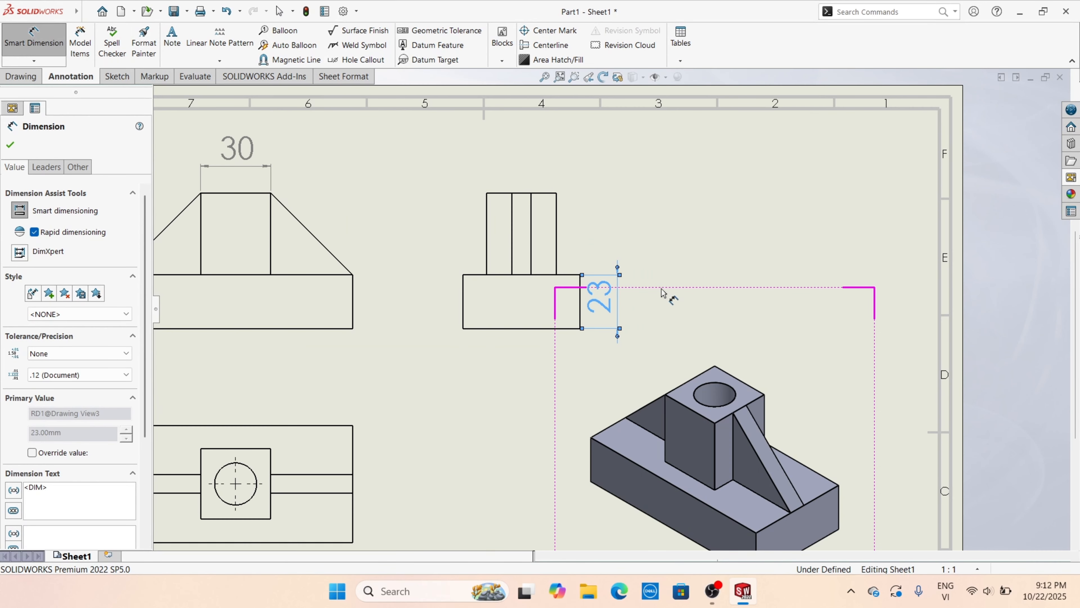
scroll(666, 236, "up", 2)
scroll(698, 319, "down", 6)
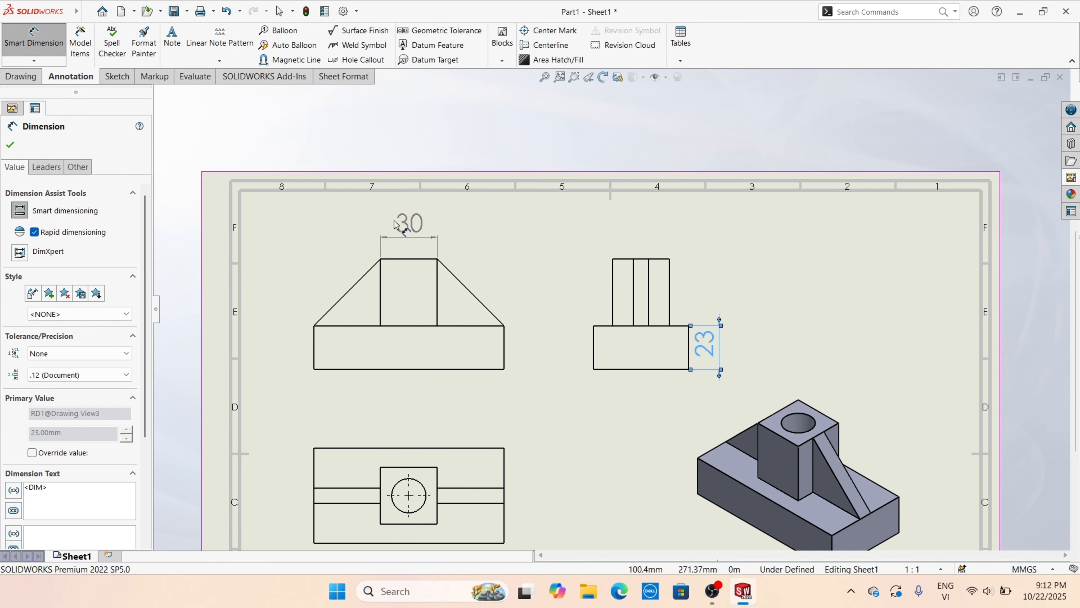
scroll(723, 328, "up", 5)
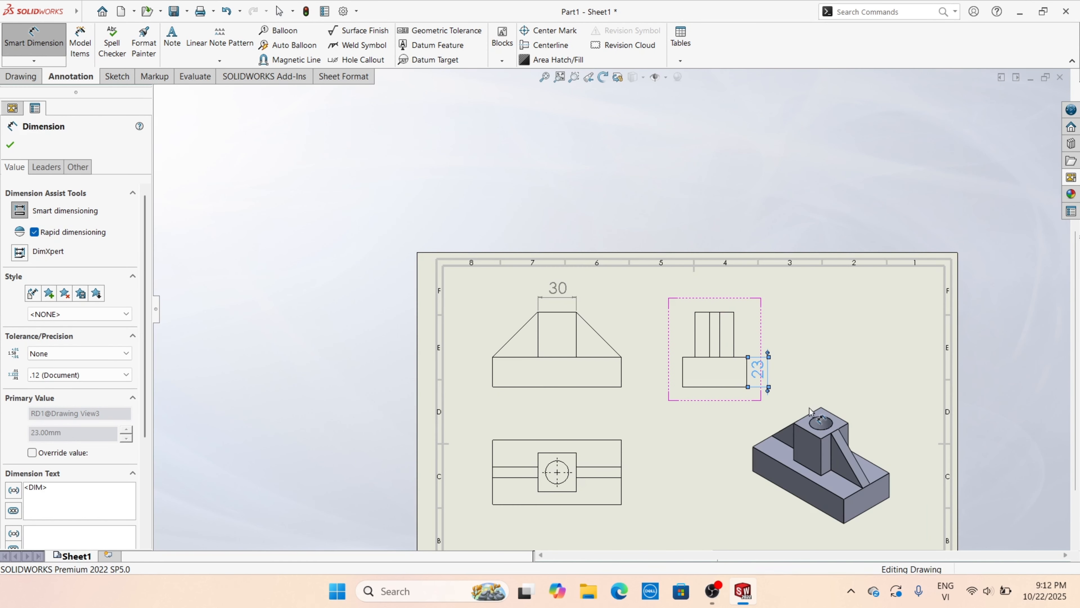
scroll(723, 349, "down", 5)
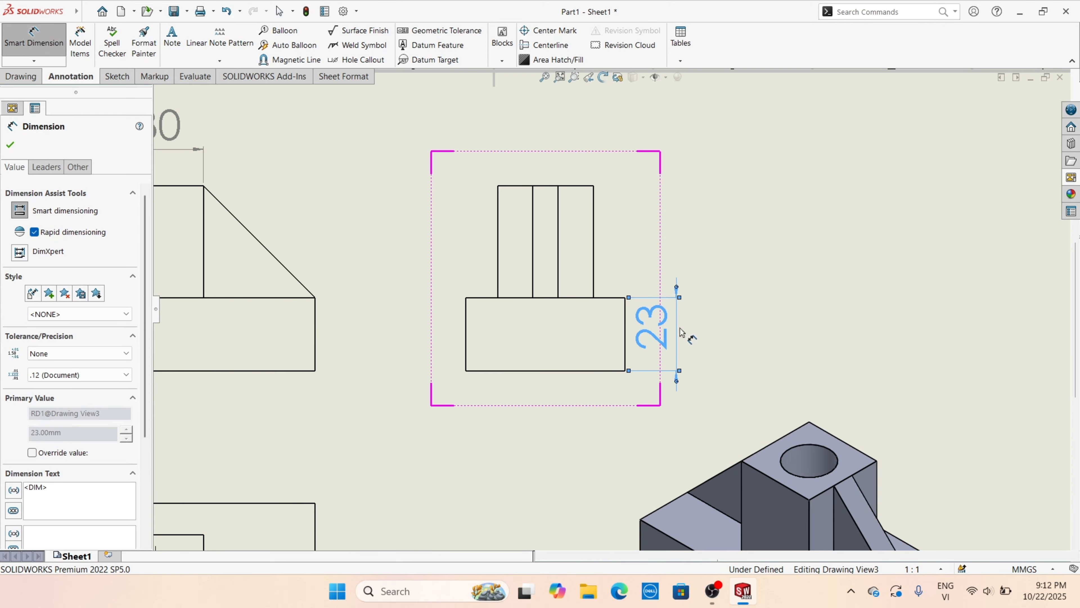
left_click(353, 13)
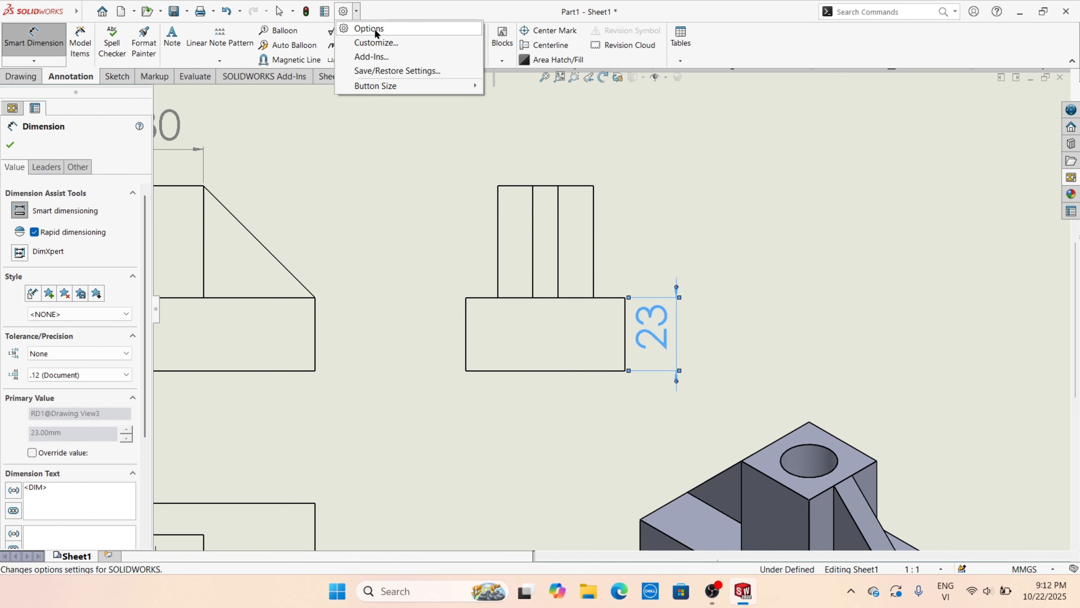
left_click(367, 29)
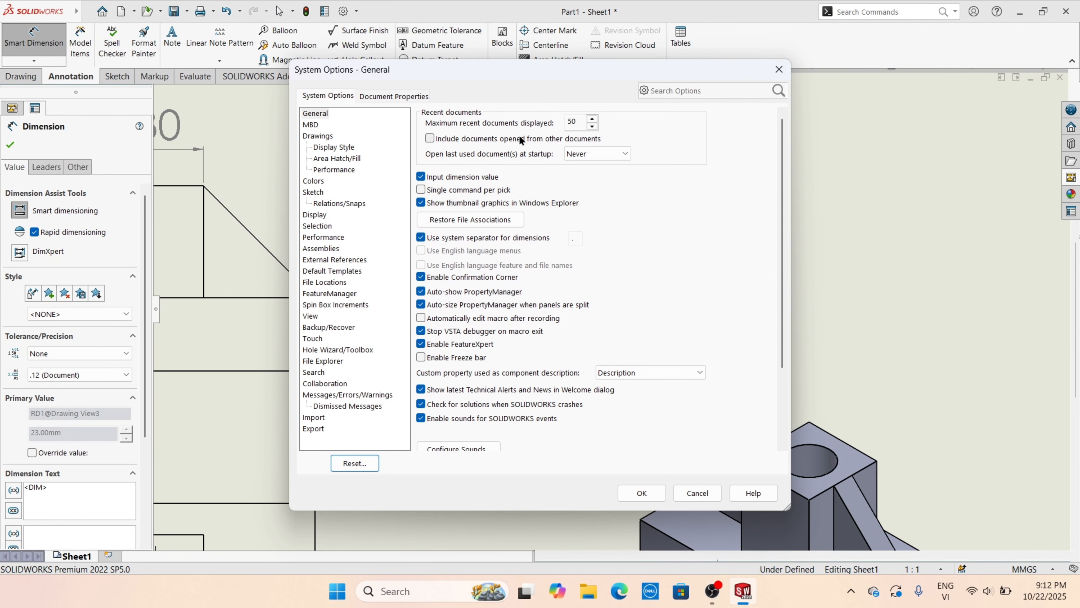
left_click(395, 96)
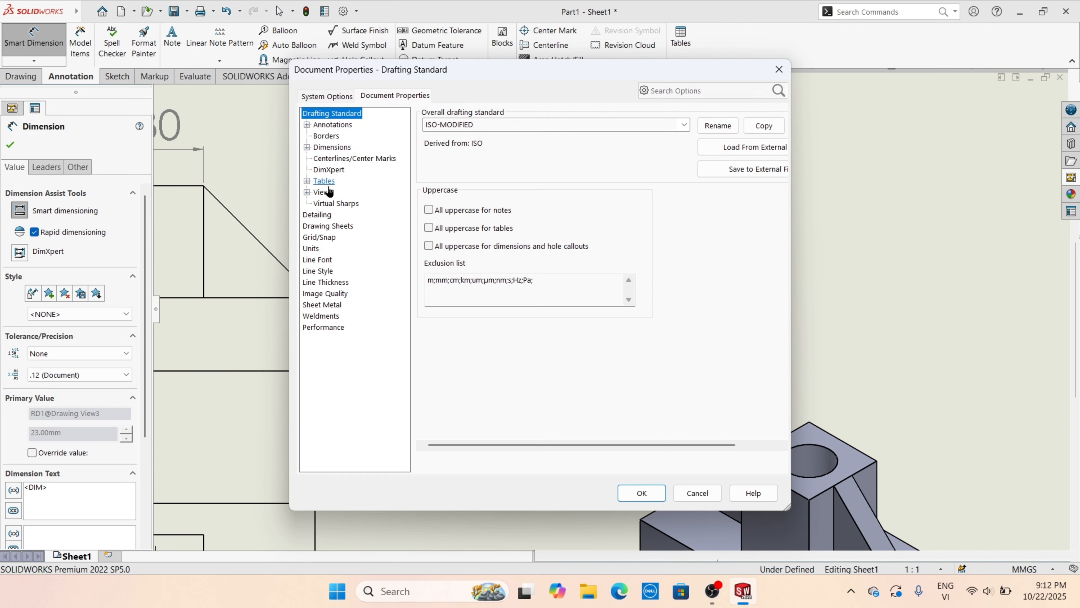
left_click(334, 147)
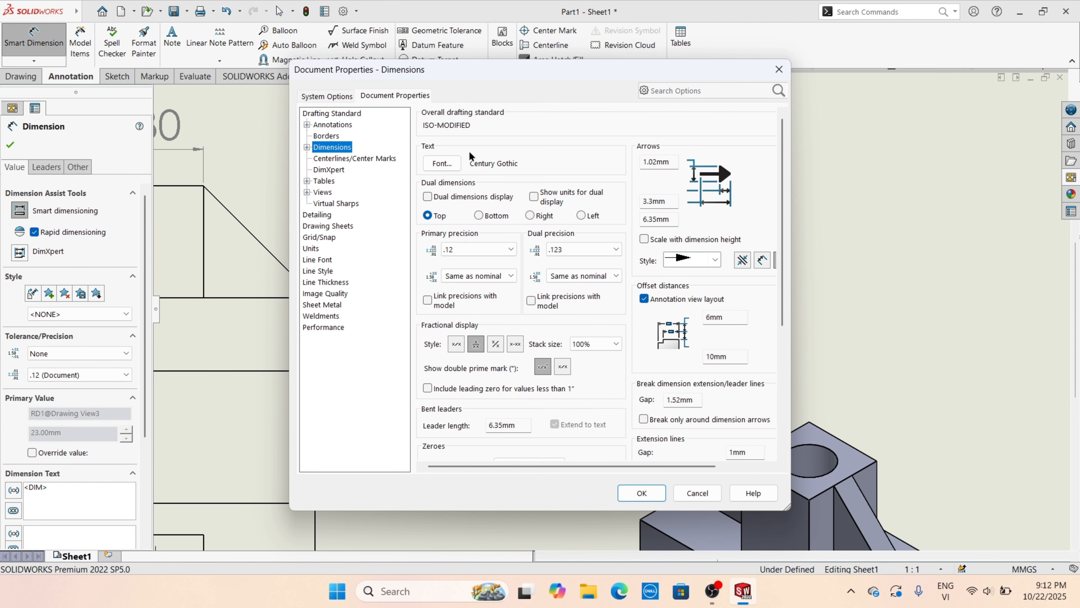
left_click(432, 162)
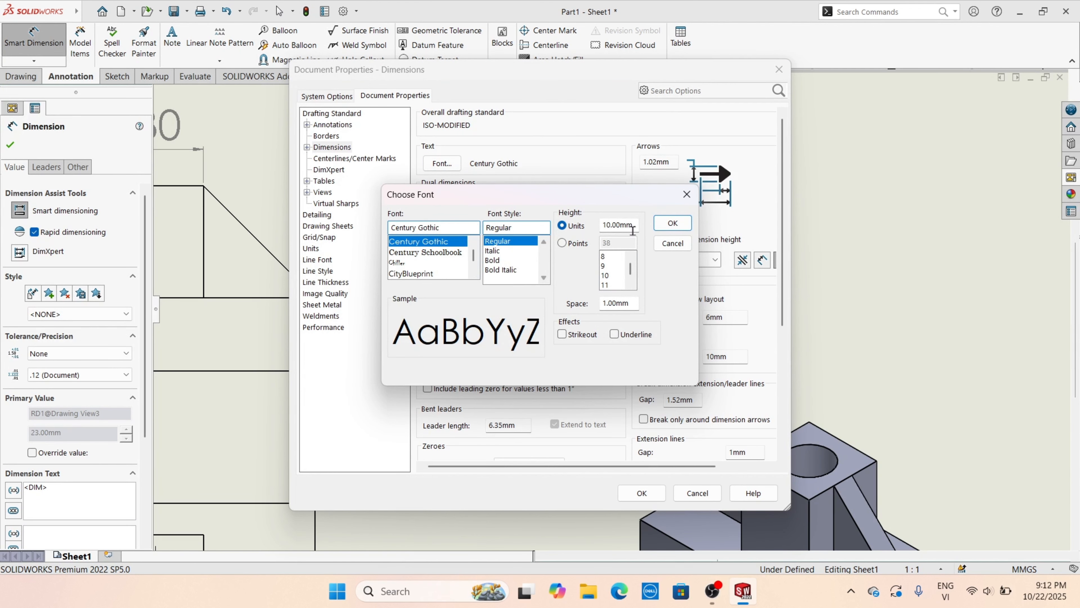
left_click_drag(633, 229, 592, 226)
key("Return")
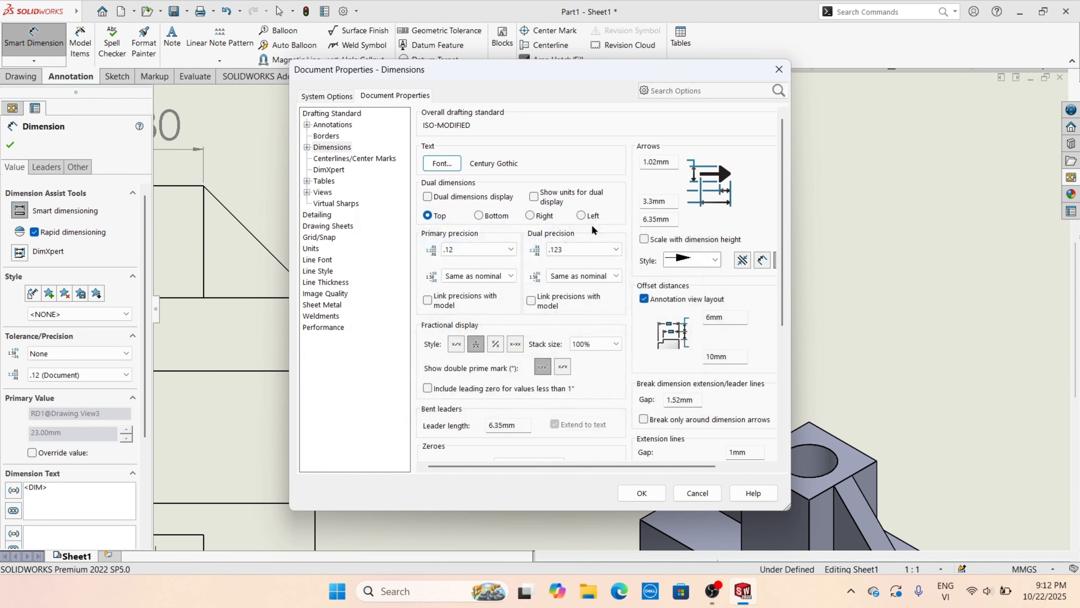
left_click(641, 493)
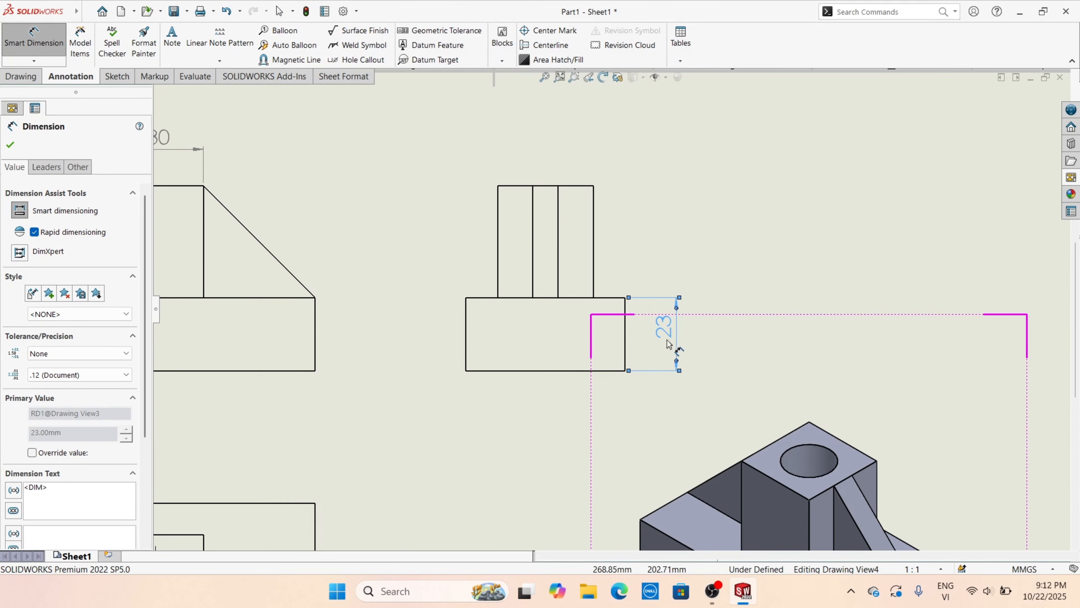
- Give the base-height dimension in the side view a symmetric tolerance of 0.01 mm and finish editing it
scroll(663, 326, "up", 3)
scroll(636, 319, "down", 5)
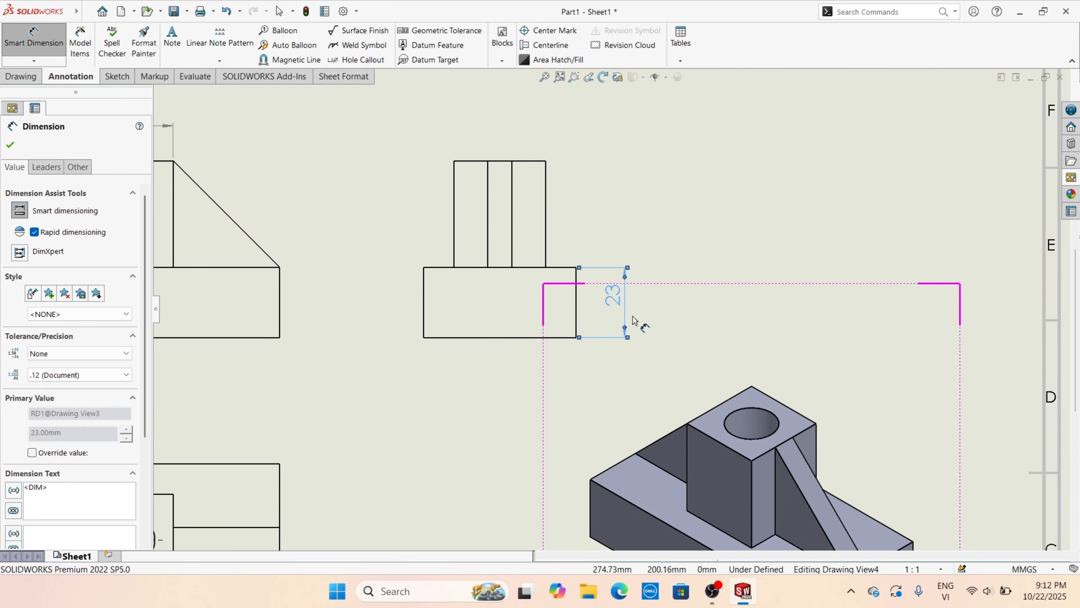
scroll(637, 309, "up", 5)
scroll(622, 321, "down", 2)
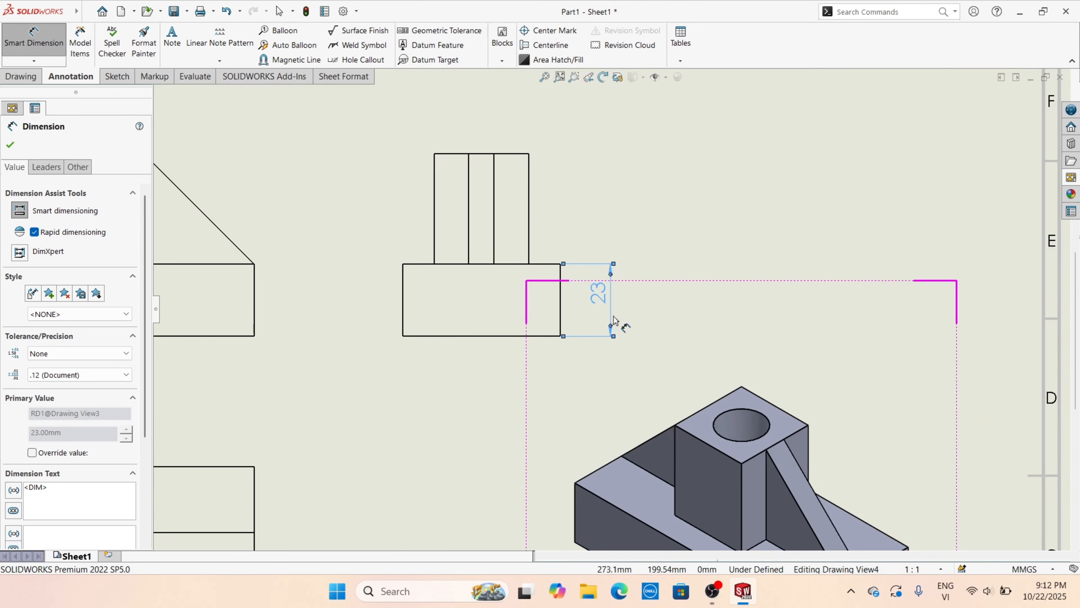
left_click_drag(599, 297, 603, 302)
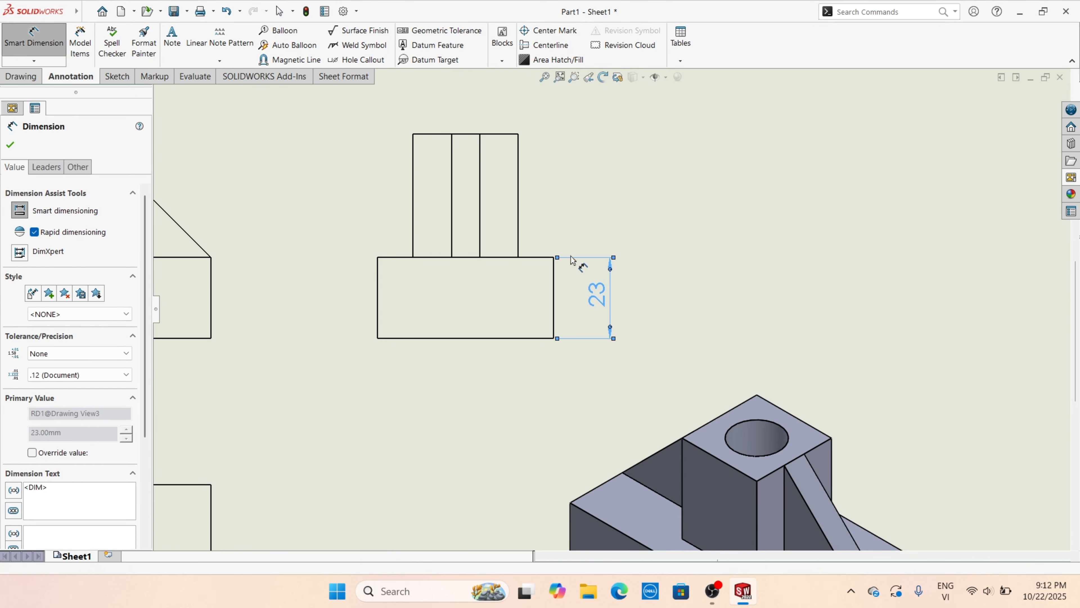
left_click(121, 352)
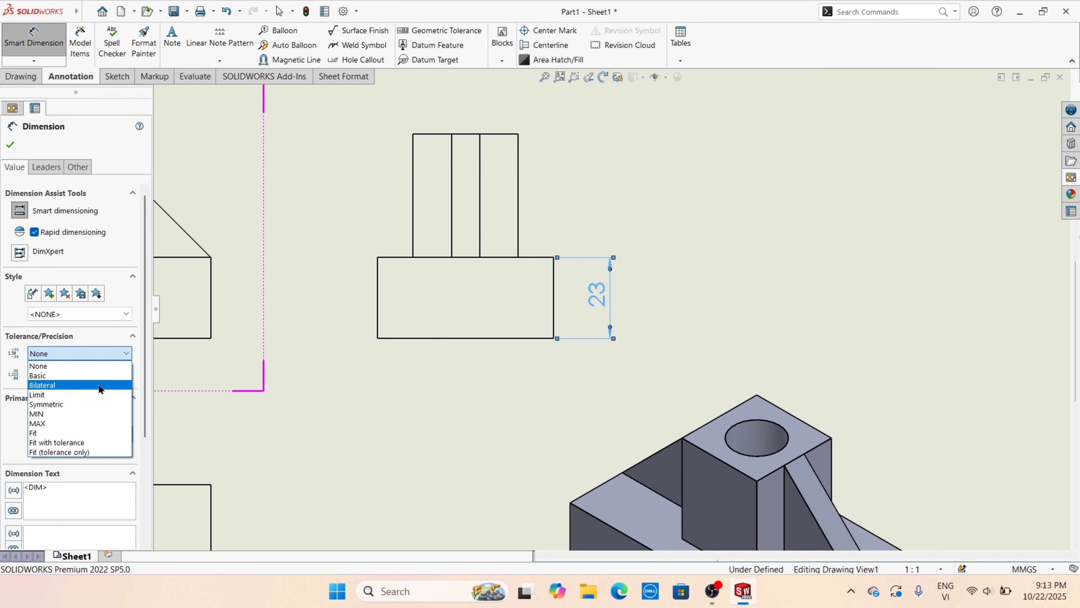
left_click(97, 403)
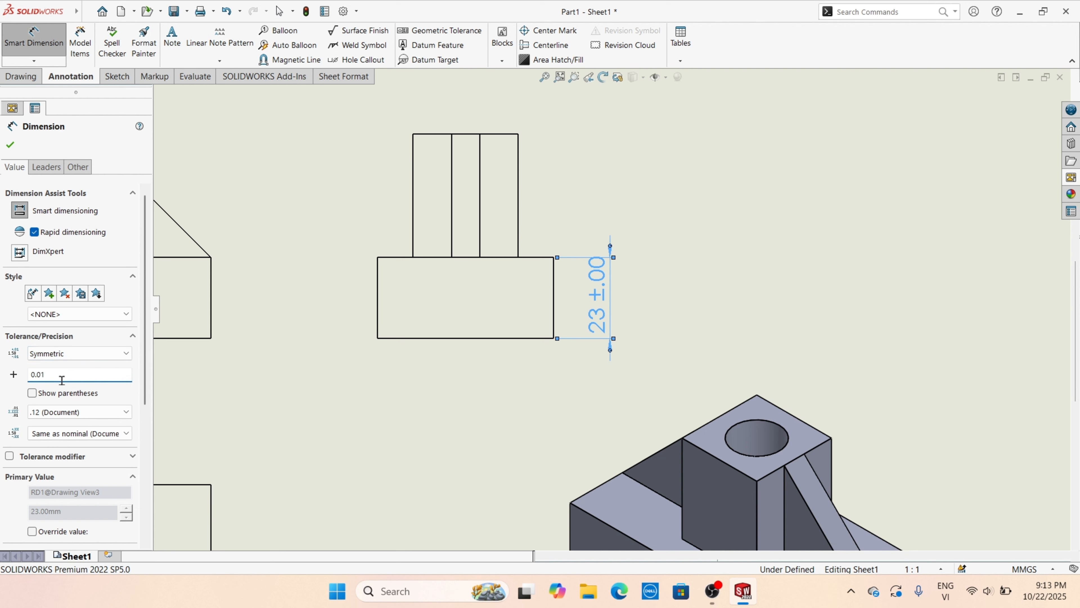
left_click(13, 147)
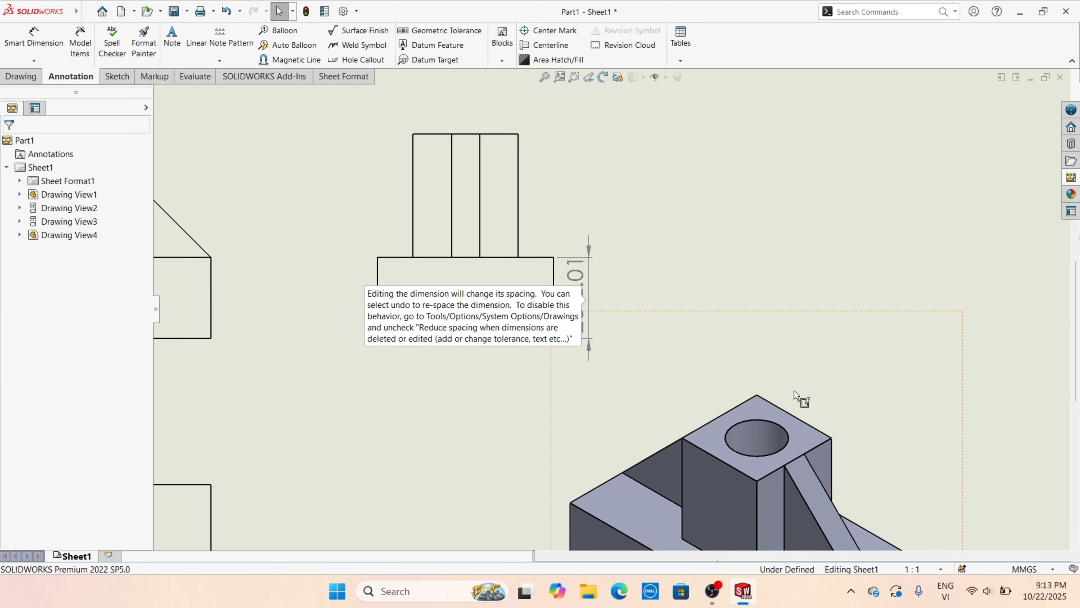
left_click(660, 219)
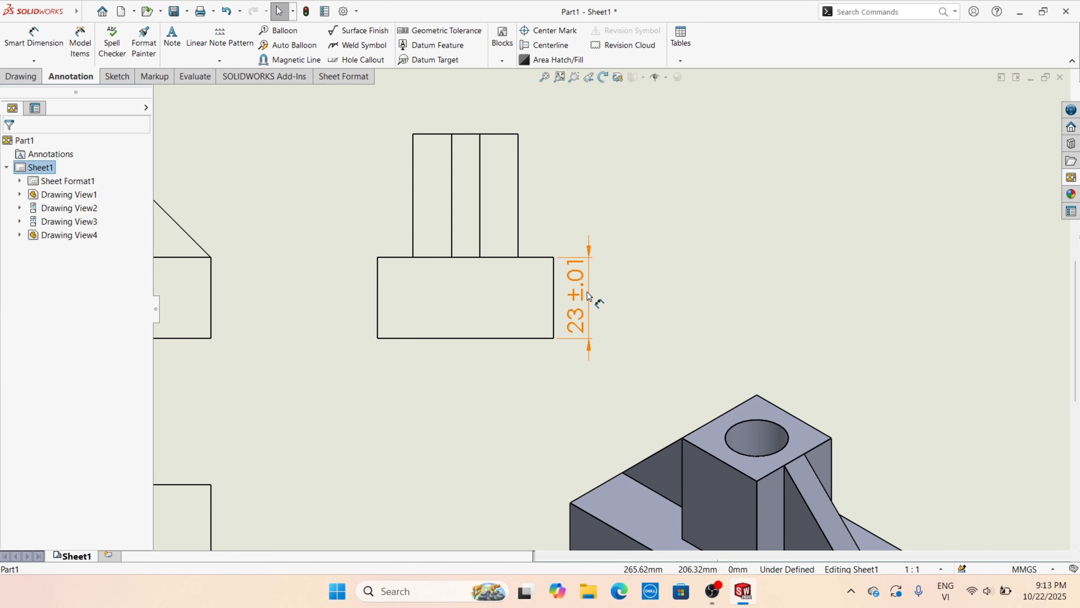
- Change the leading zeroes setting in the drawing's document properties so dimensions and tolerances show the zero before the decimal point
scroll(593, 303, "down", 2)
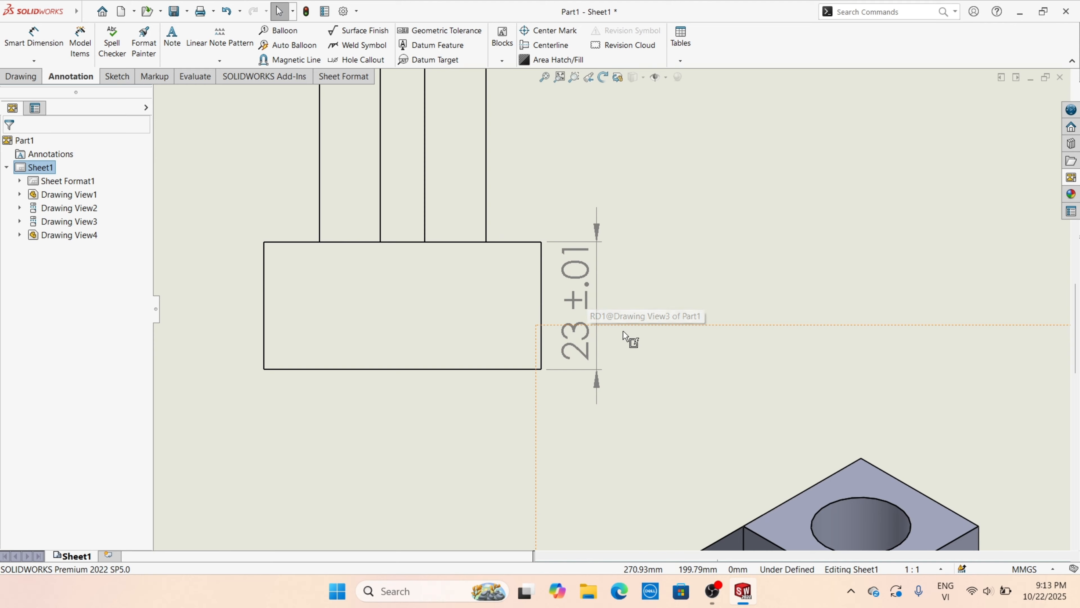
left_click(585, 269)
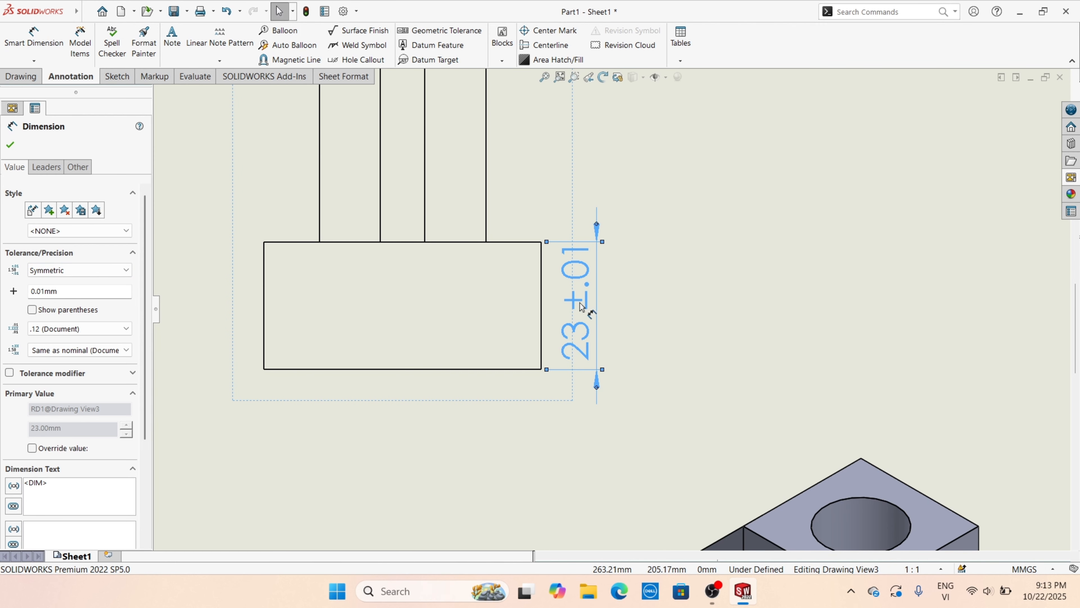
left_click(357, 13)
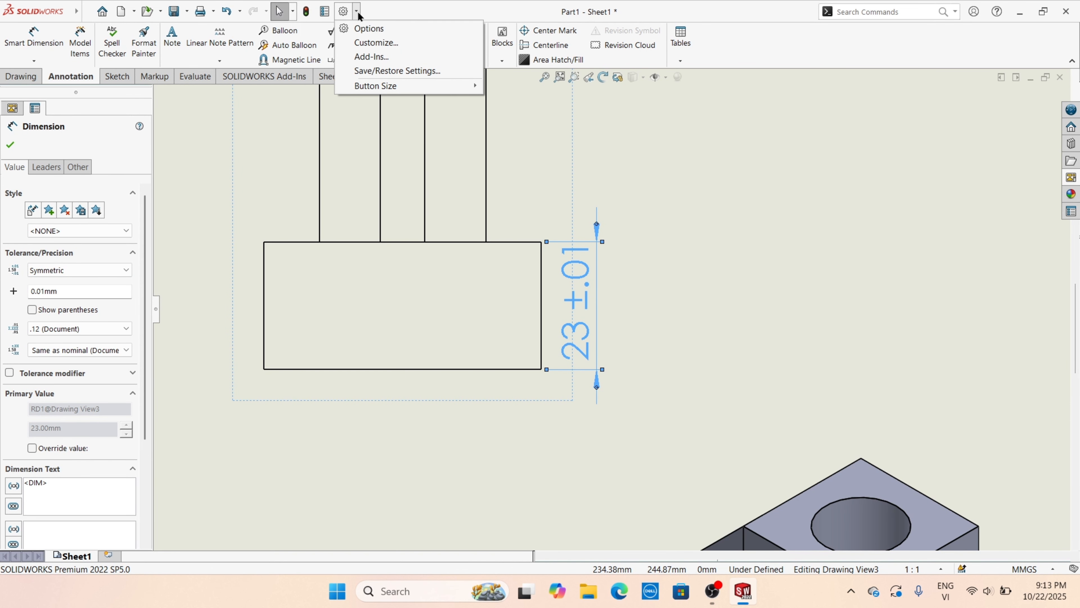
left_click(368, 29)
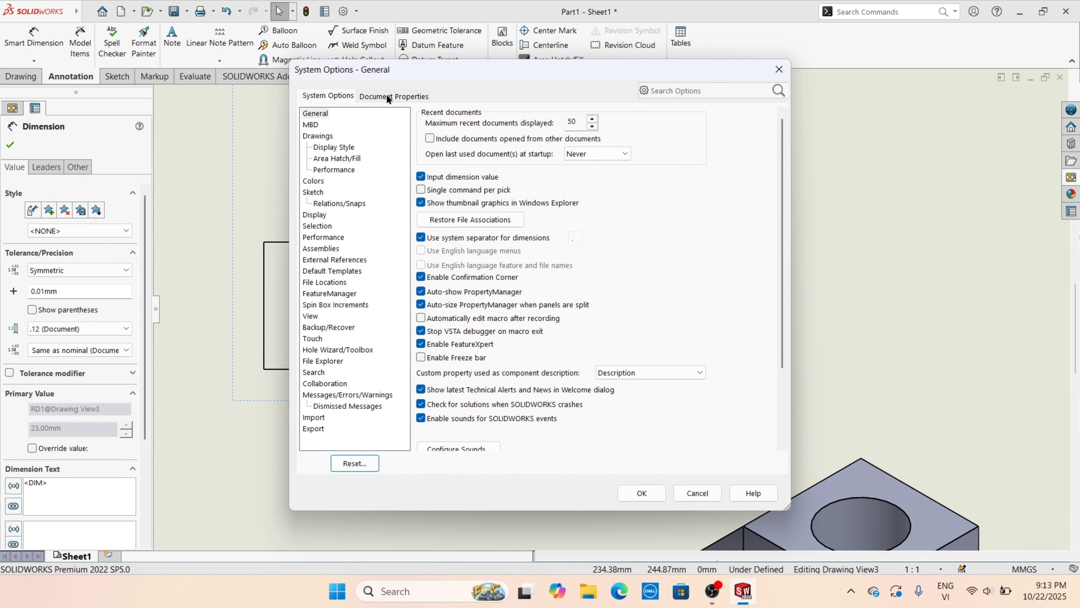
left_click(386, 96)
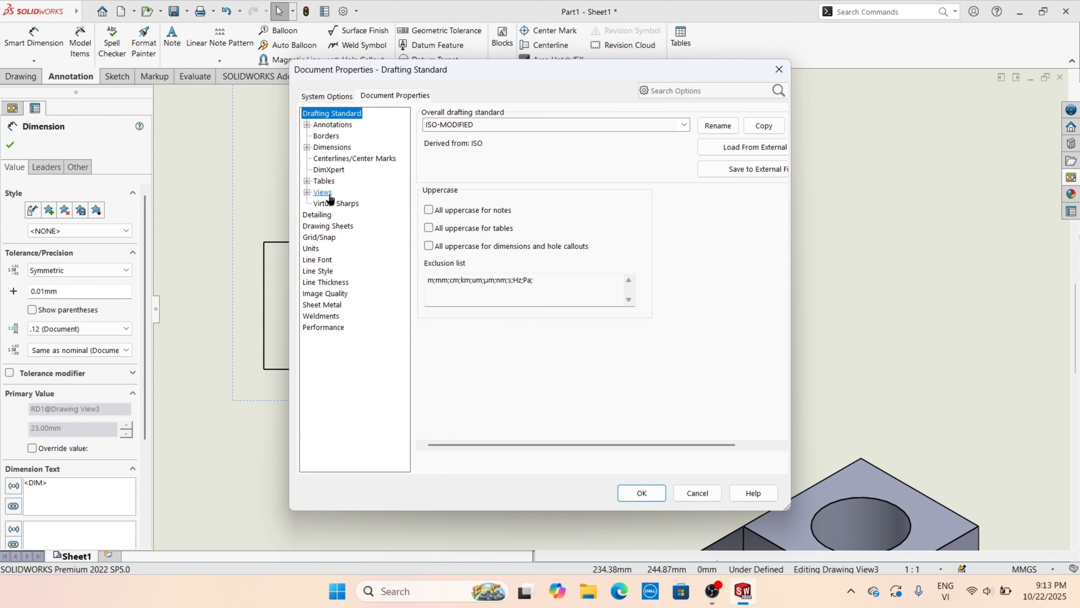
left_click(339, 148)
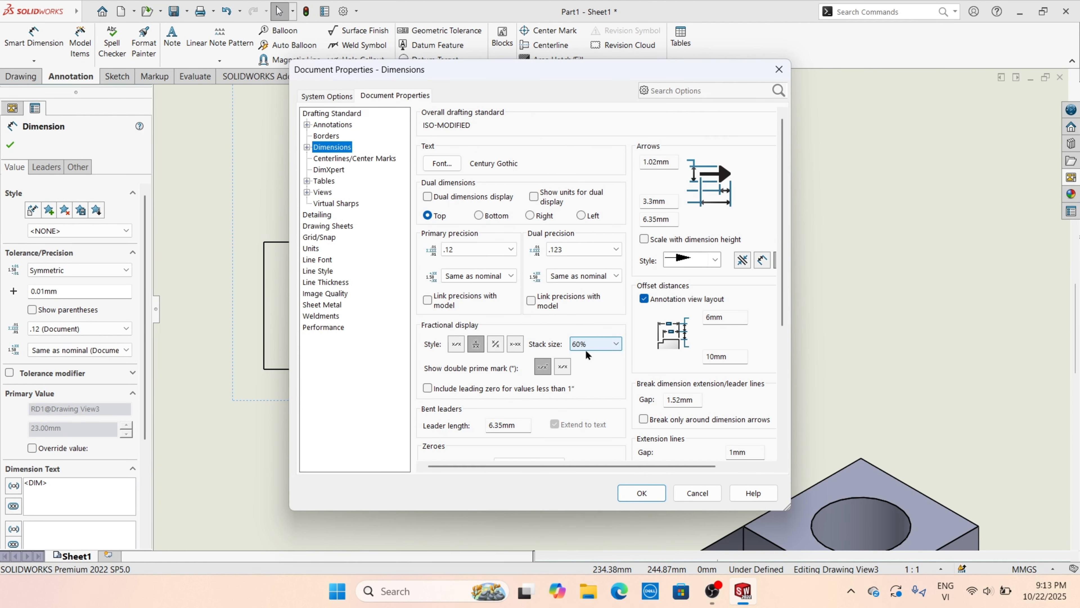
scroll(585, 349, "down", 5)
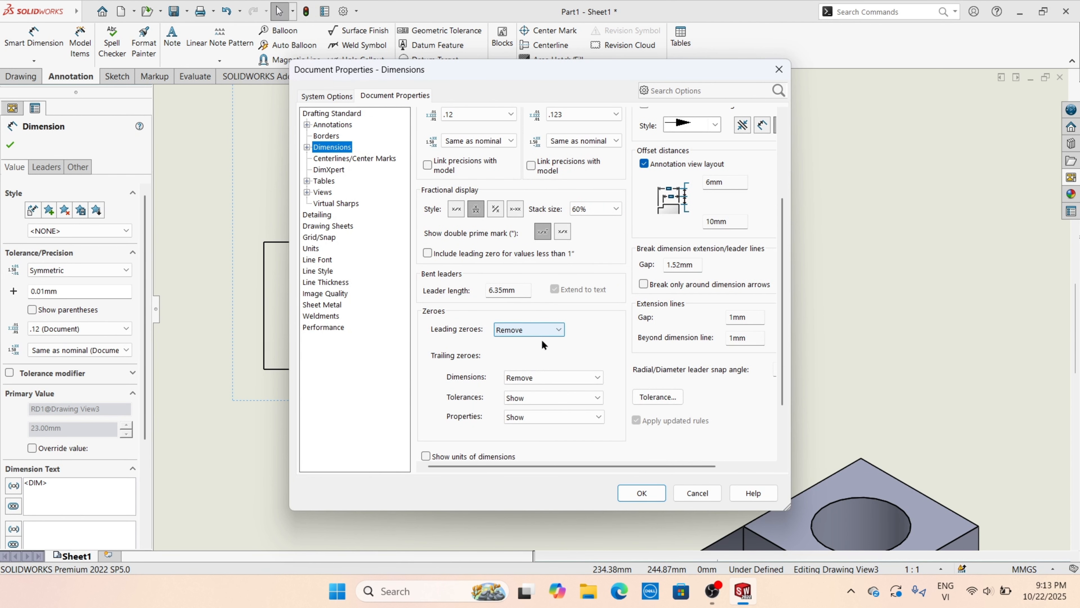
scroll(588, 358, "down", 1)
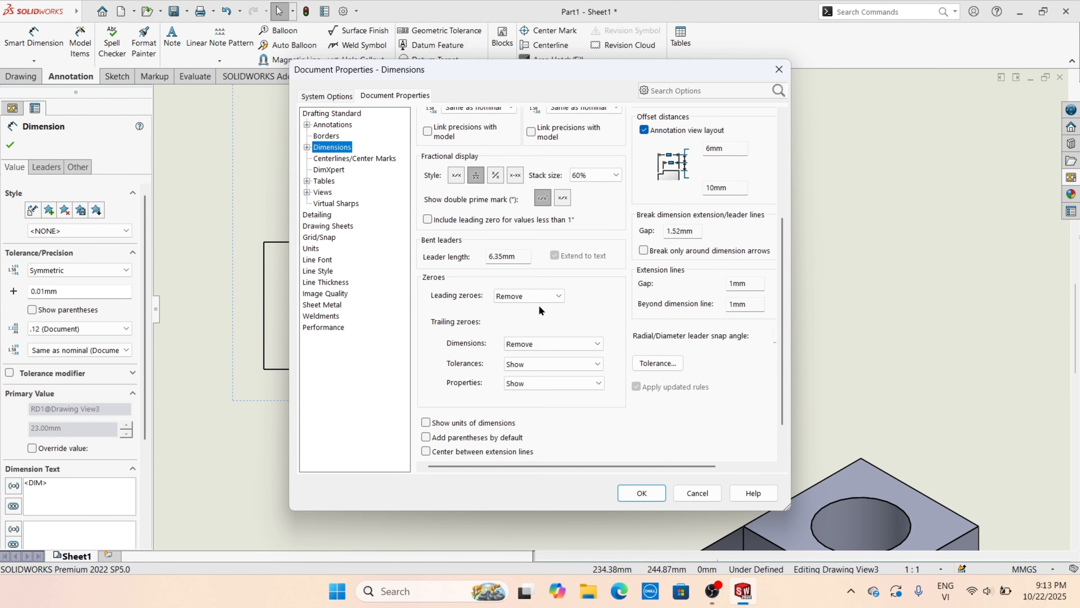
left_click(550, 294)
left_click(650, 492)
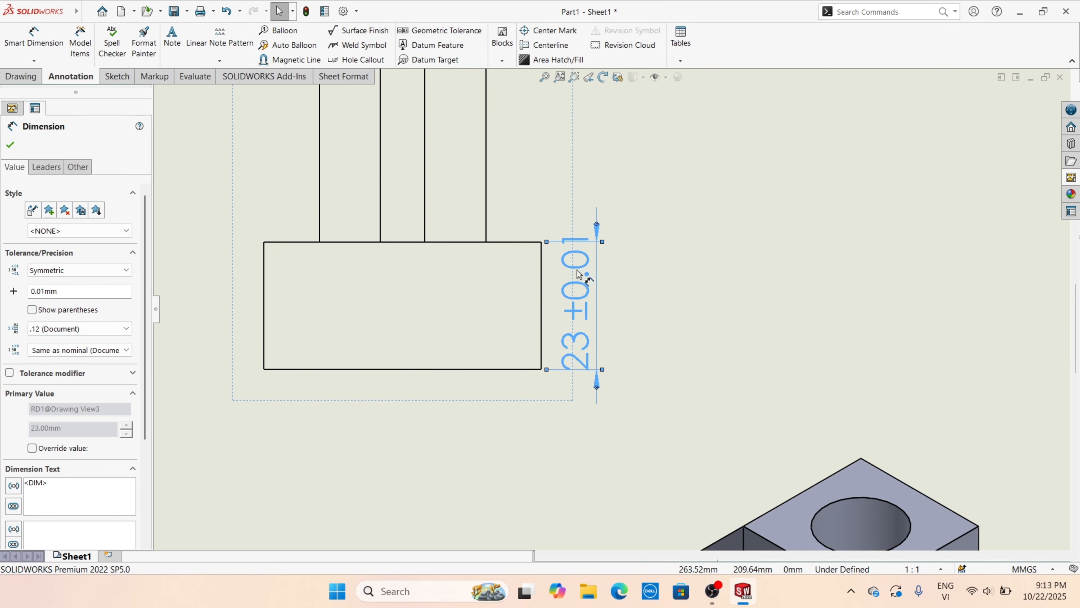
- Set the text height of the dimension font to 3.5 mm in the drawing's document properties
scroll(612, 309, "up", 3)
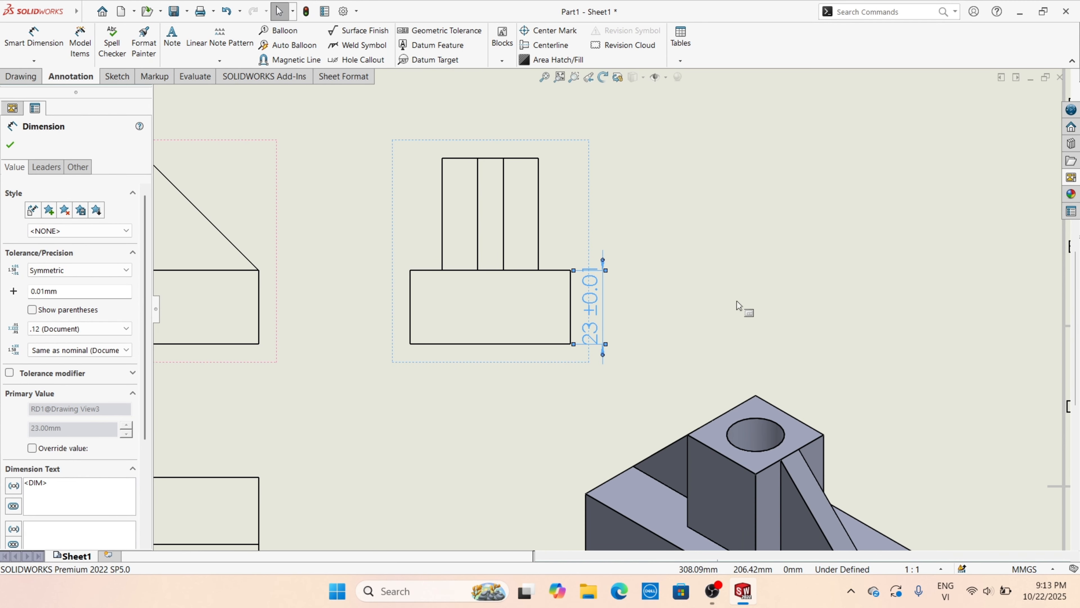
scroll(612, 309, "up", 2)
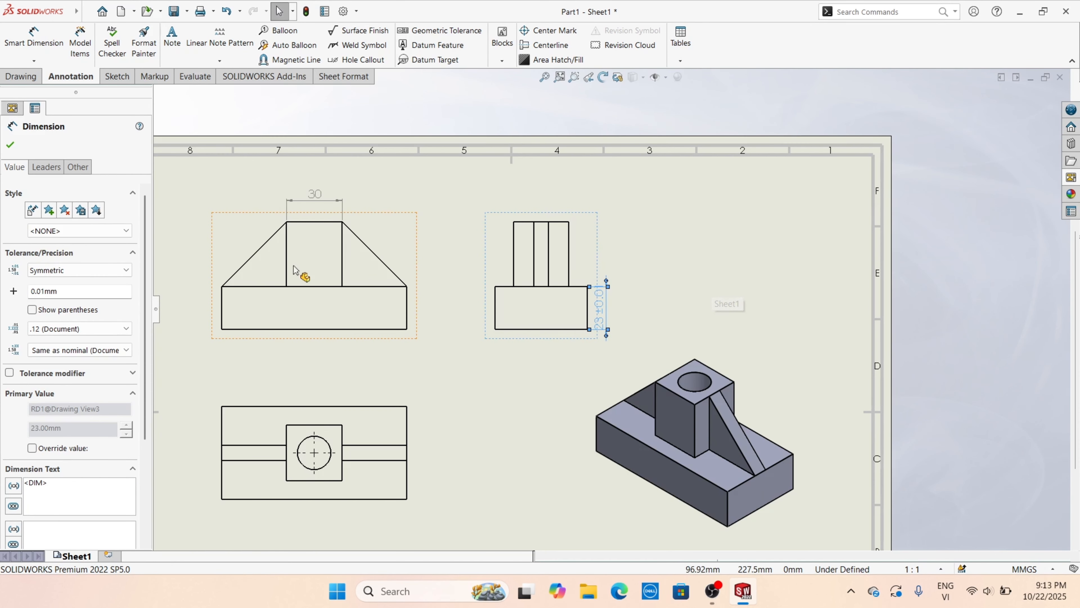
scroll(600, 298, "down", 1)
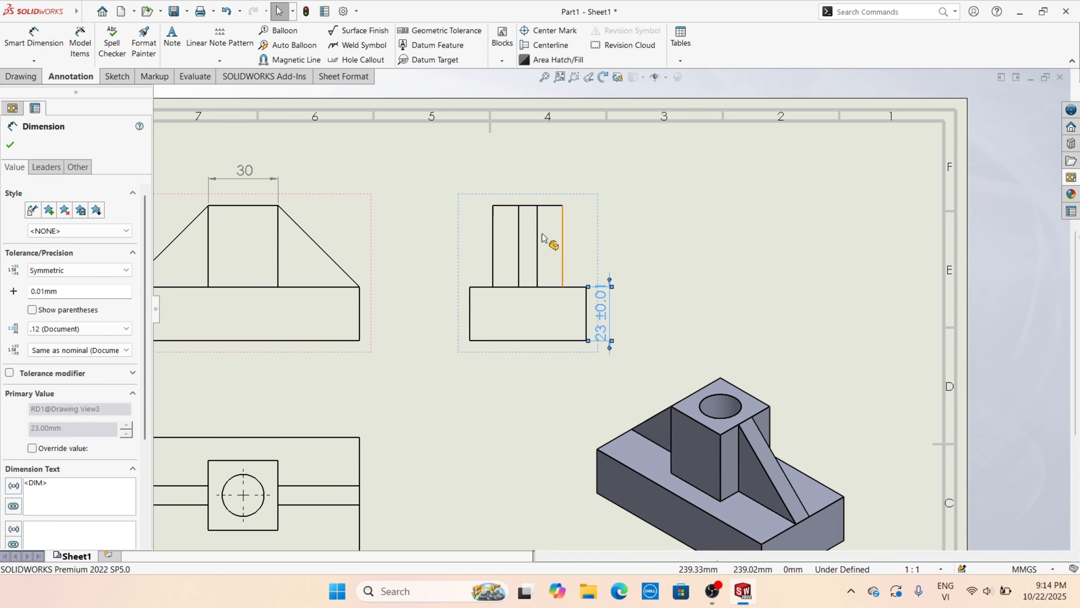
left_click(357, 11)
left_click(358, 28)
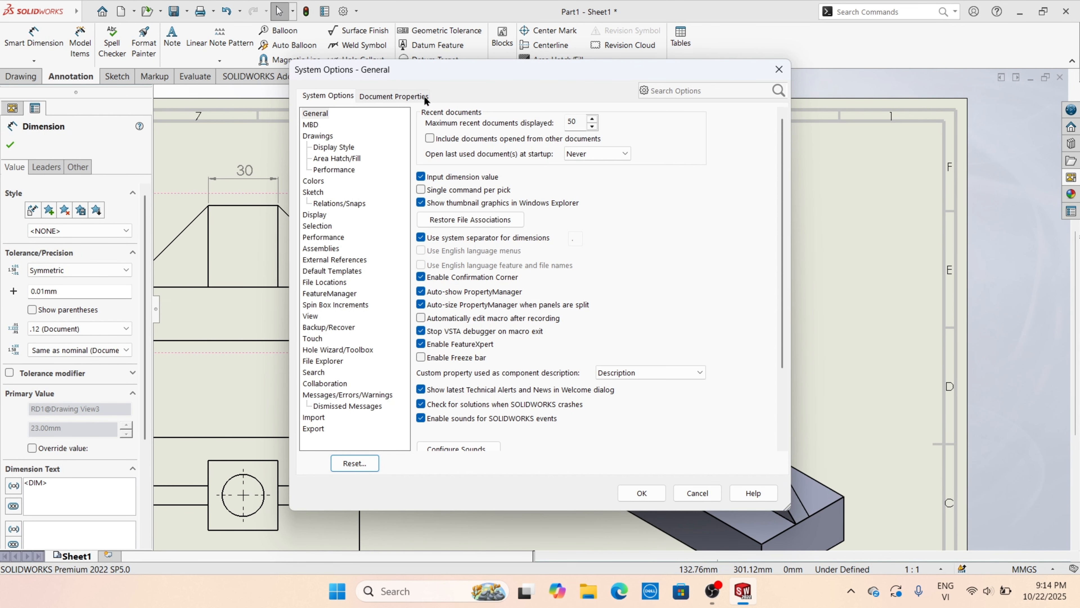
left_click(417, 96)
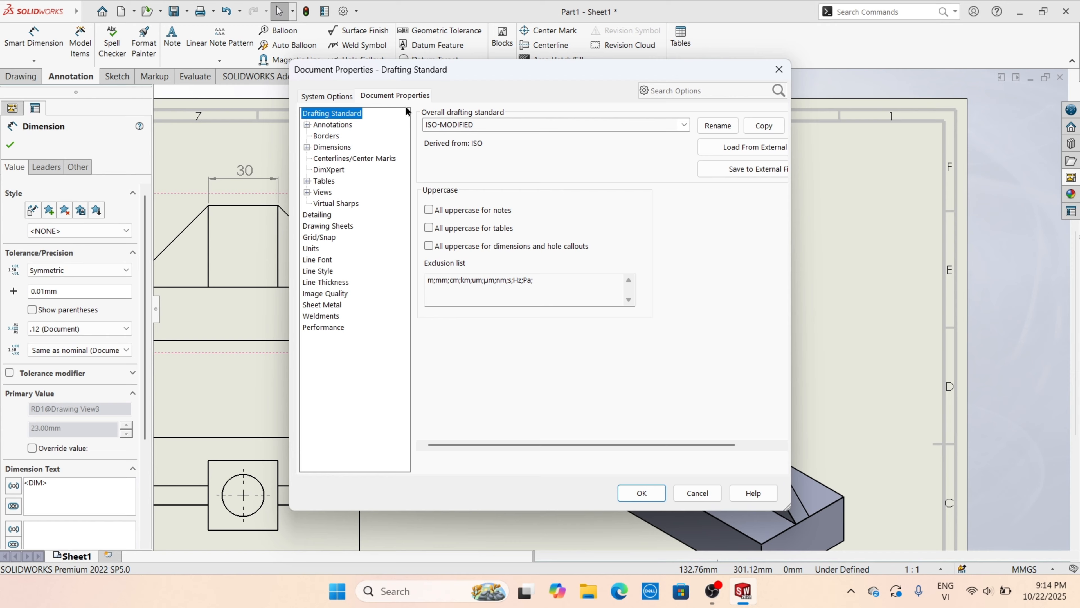
left_click(331, 148)
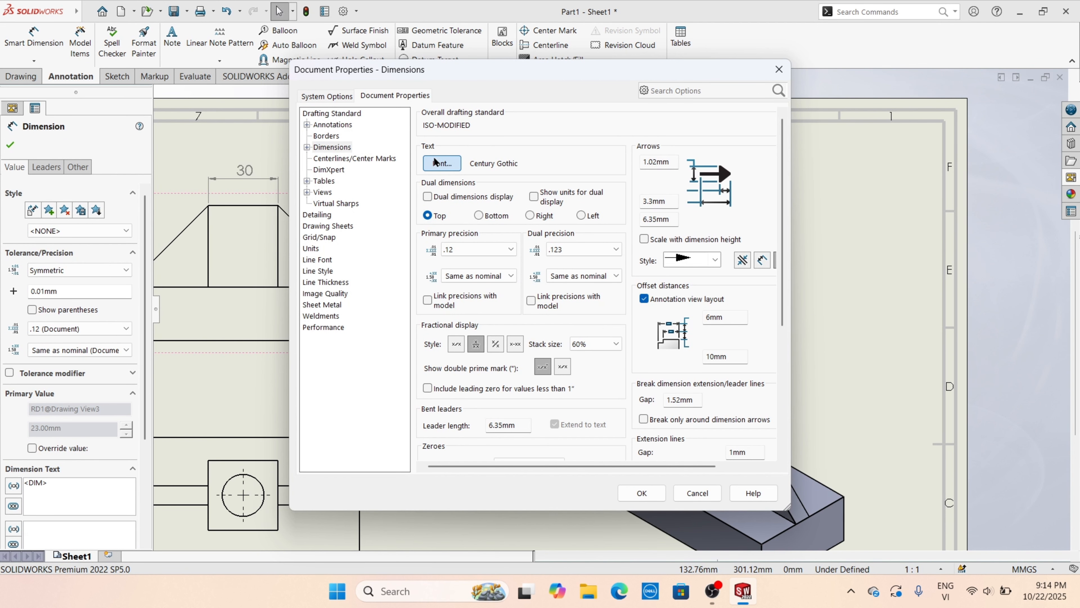
left_click(442, 162)
left_click(629, 225)
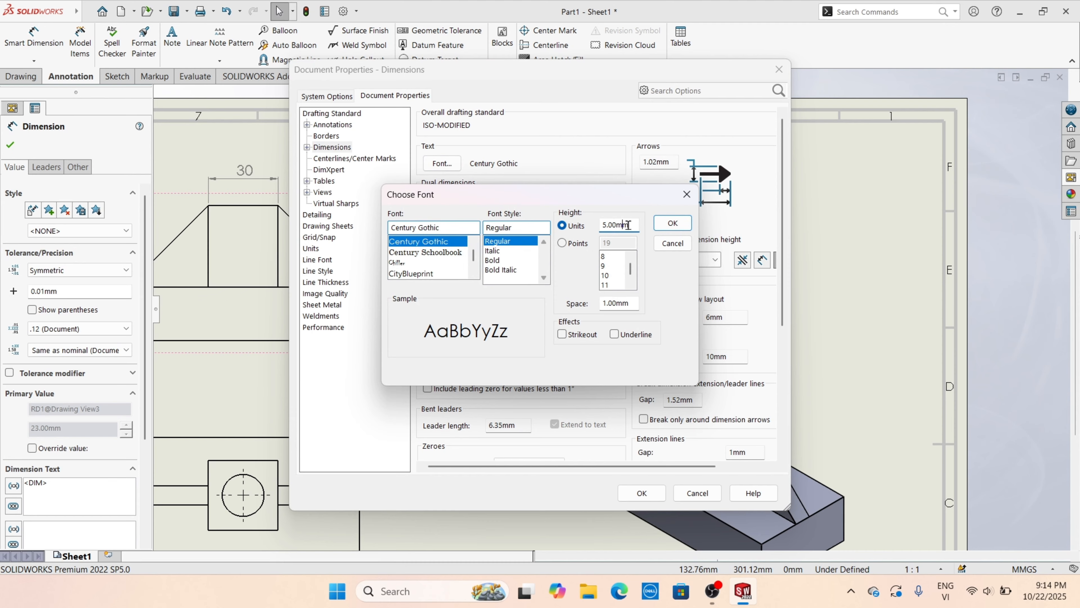
left_click_drag(629, 226, 584, 229)
type("3,5")
left_click(672, 223)
left_click(642, 492)
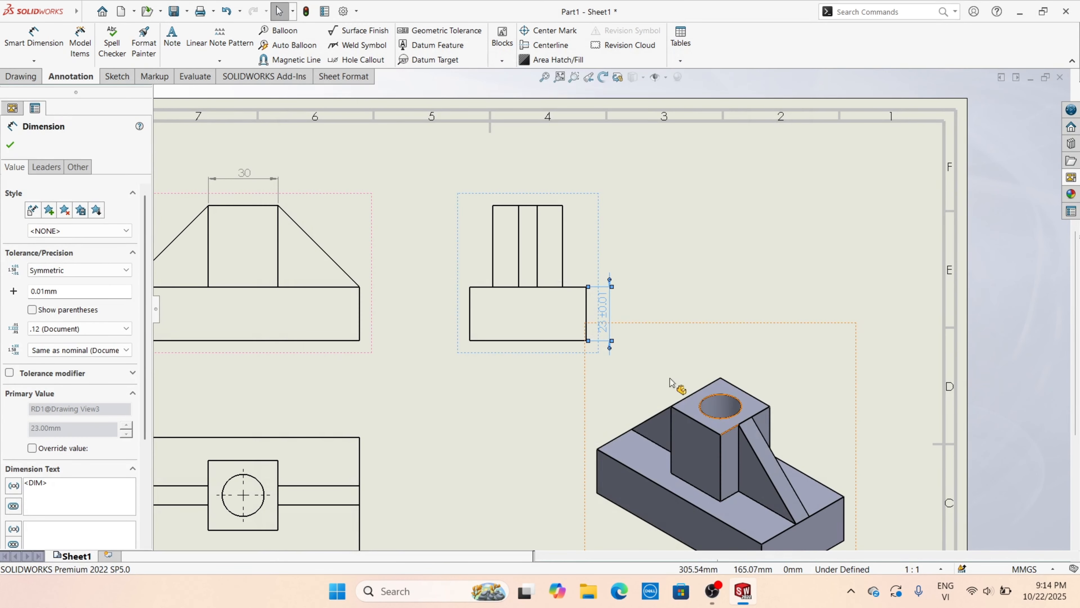
- Dimension the overall length of the base along its upper edge in the top view, placing the dimension above the view
scroll(612, 324, "down", 3)
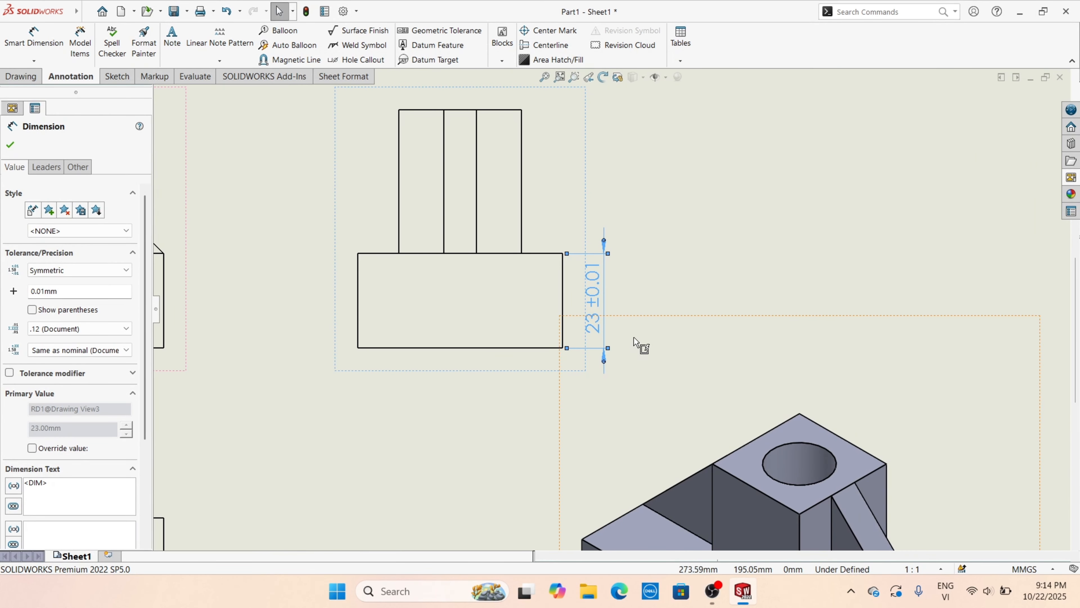
scroll(633, 336, "up", 5)
scroll(446, 381, "down", 1)
scroll(450, 387, "down", 1)
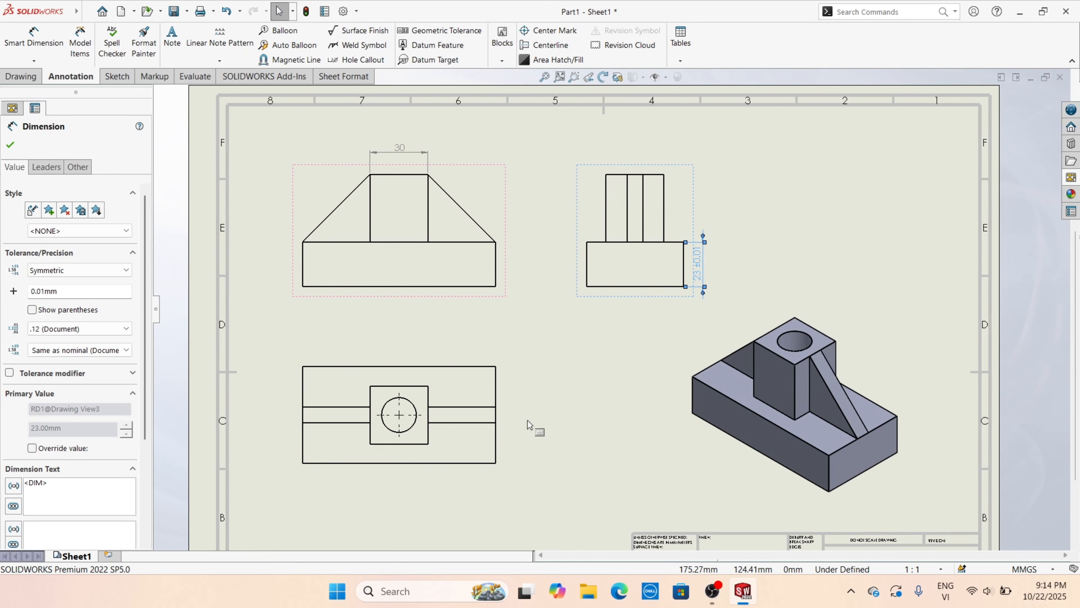
scroll(527, 422, "down", 3)
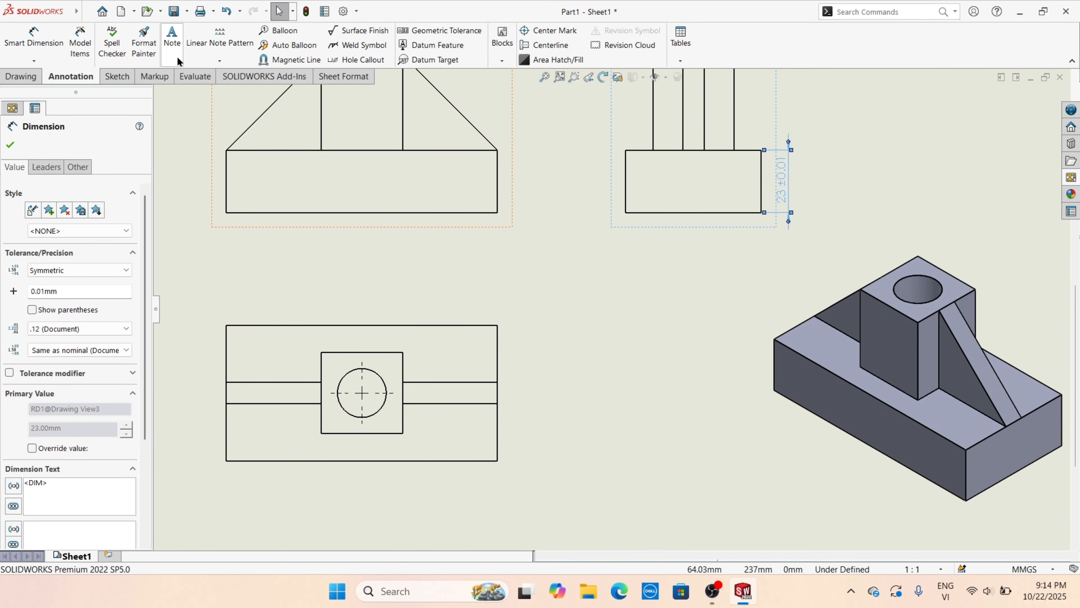
right_click_drag(462, 267, 458, 317)
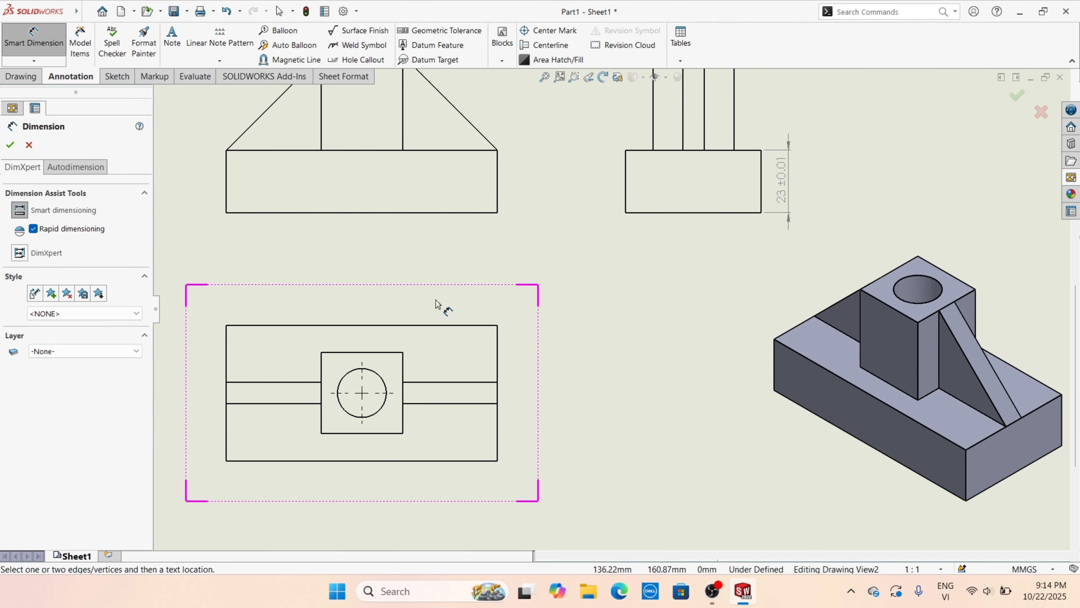
left_click(411, 326)
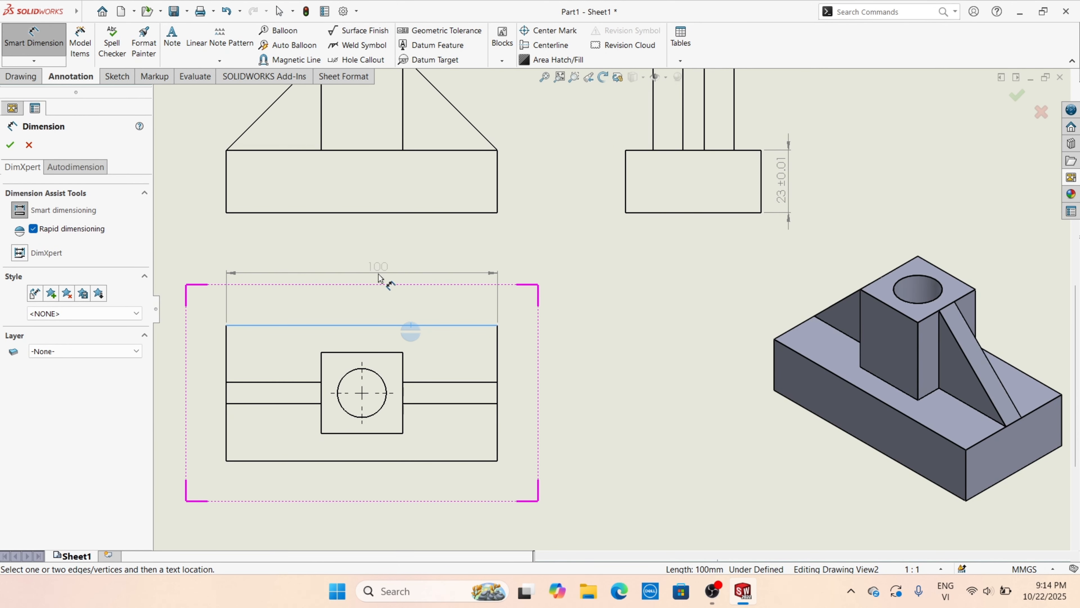
left_click(373, 268)
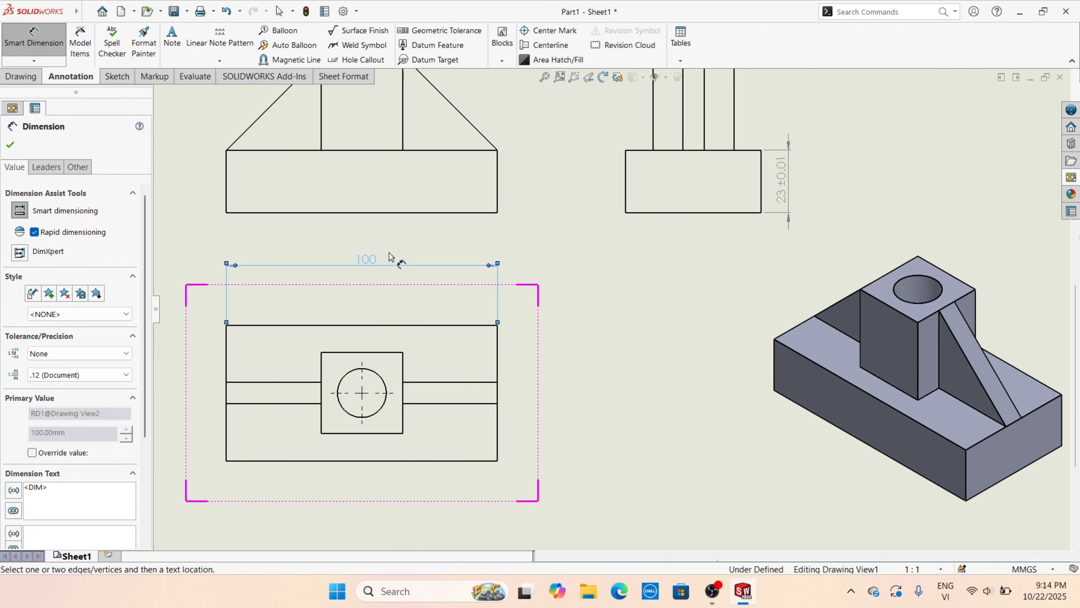
- Give the base-length dimension a bilateral tolerance with maximum variation 0.004 mm and minimum variation +0.02 mm, and finish editing it
left_click(125, 353)
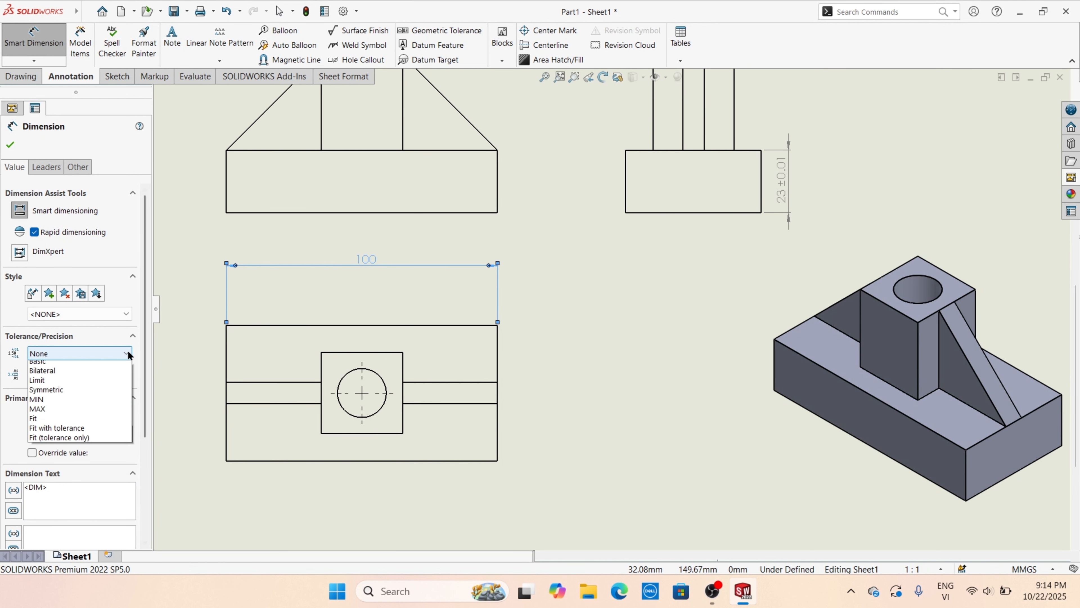
left_click(106, 385)
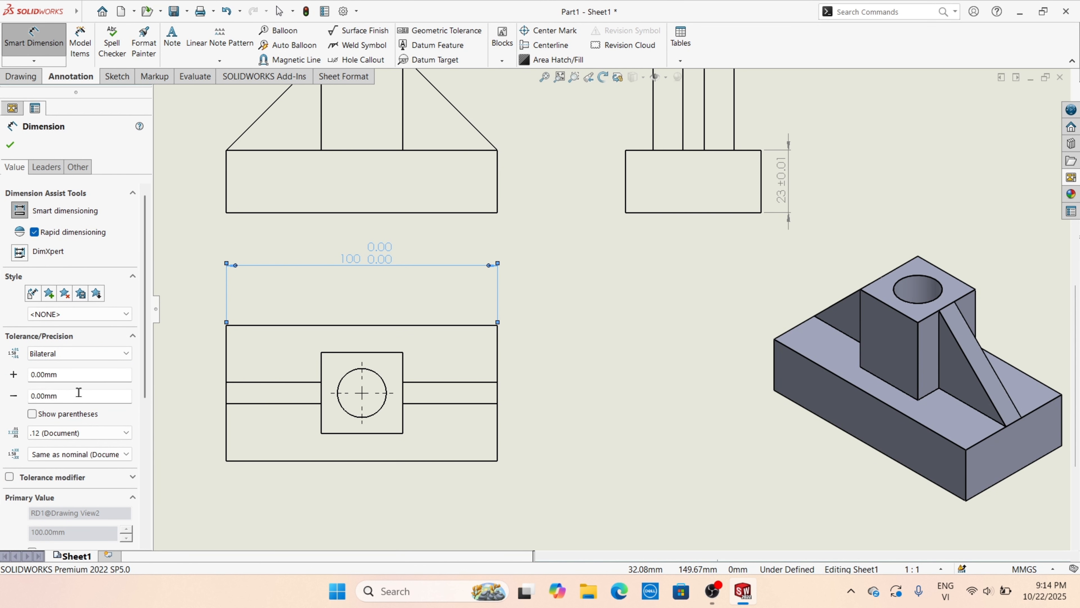
left_click(81, 373)
type("0")
left_click(86, 396)
left_click(89, 394)
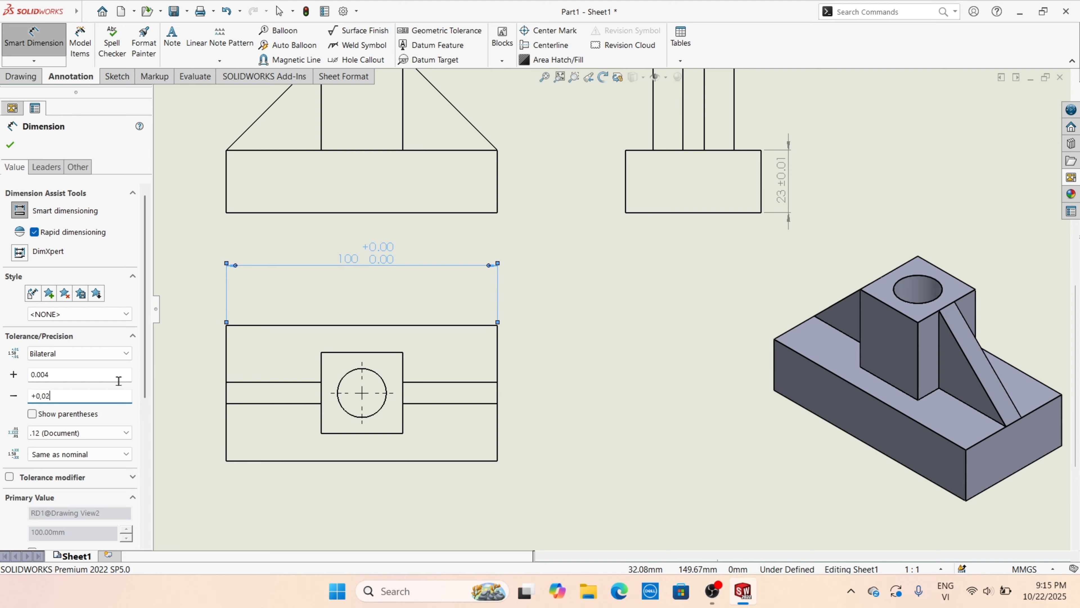
left_click(9, 146)
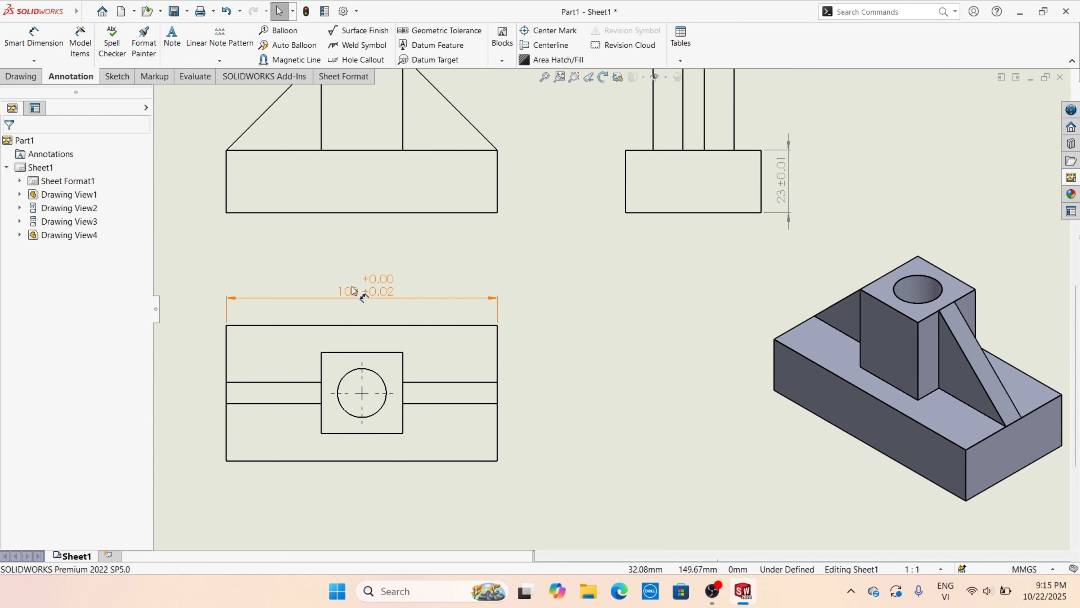
- Dimension the overall width of the base in the top view, placing the dimension beside the view
scroll(425, 336, "up", 2)
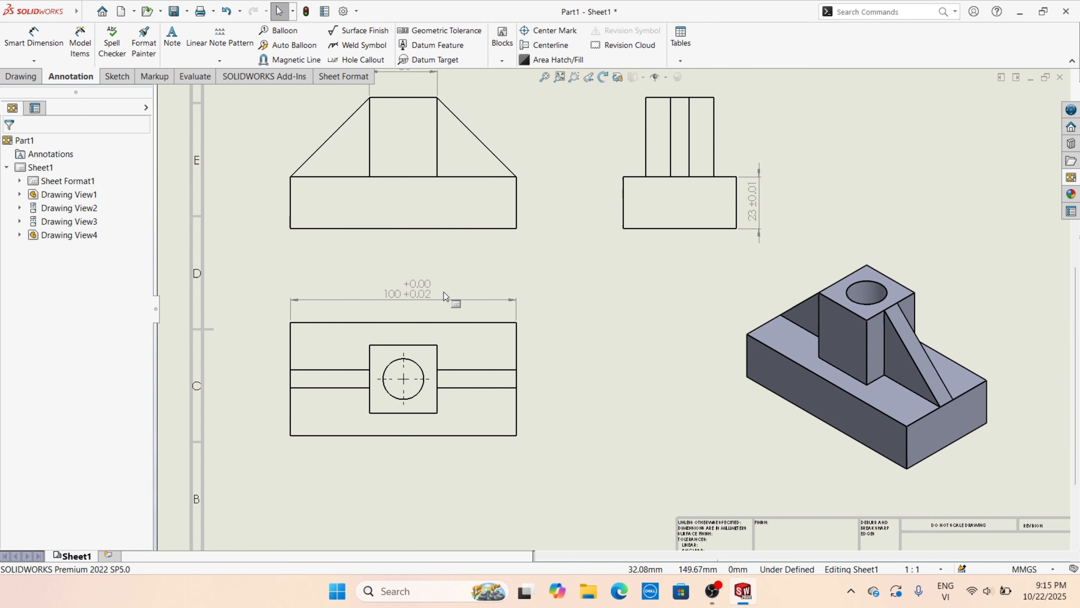
scroll(495, 304, "down", 1)
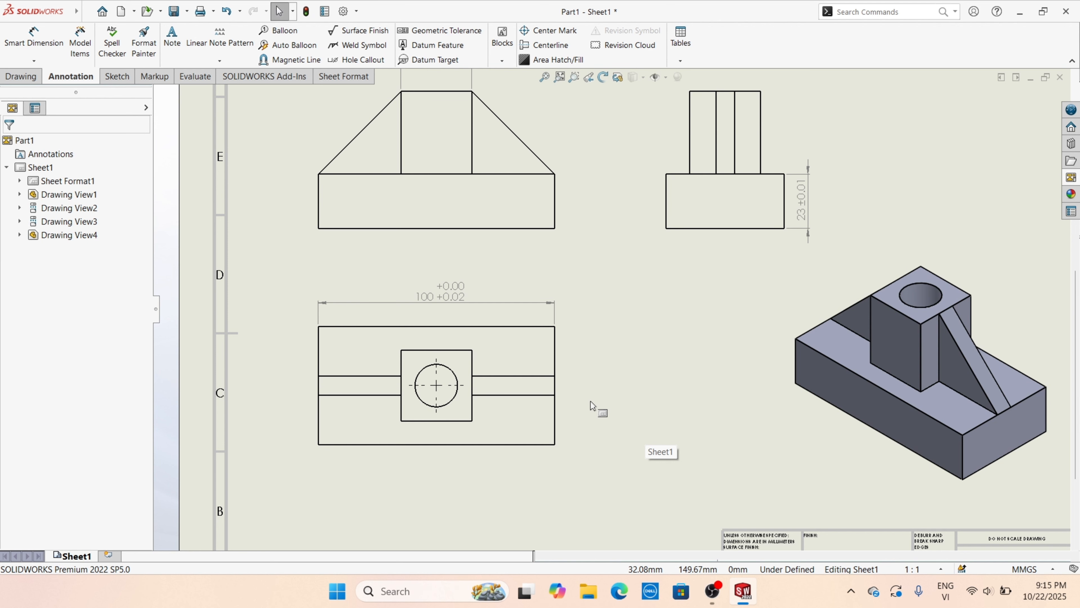
scroll(592, 398, "up", 5)
scroll(595, 383, "down", 6)
right_click_drag(628, 333, 627, 268)
left_click(559, 293)
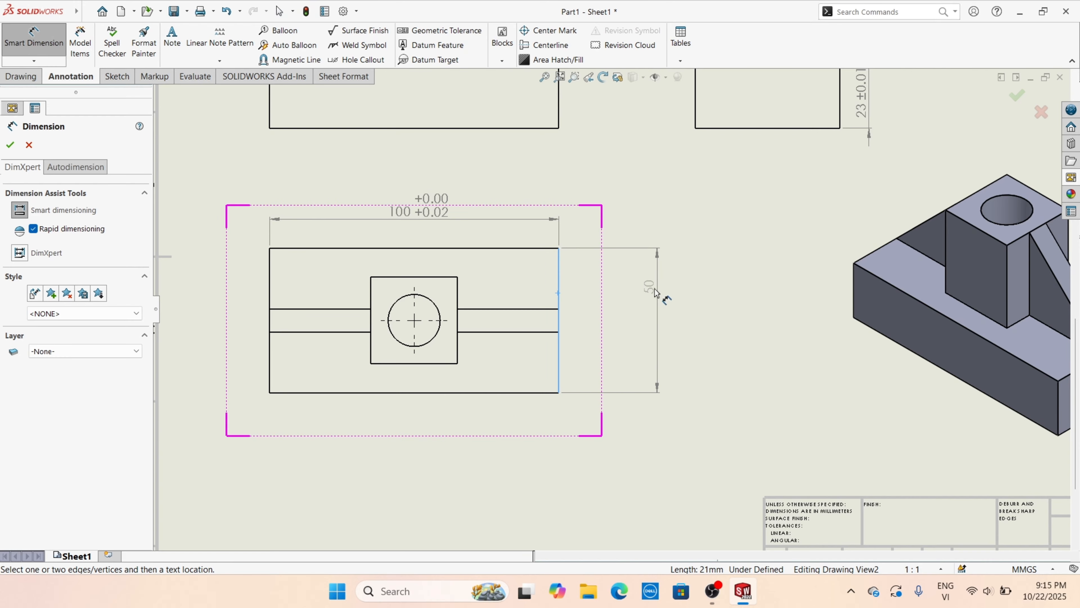
left_click(658, 314)
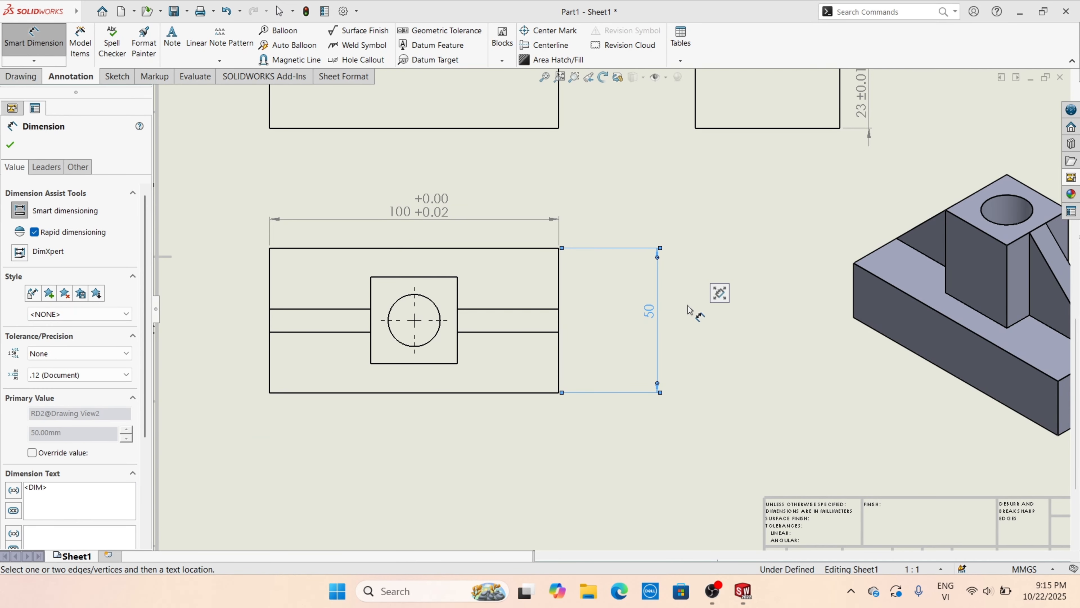
- Give the base-width dimension a bilateral tolerance with maximum variation -0.03 mm and minimum variation 0.001 mm, and finish editing it
left_click(125, 357)
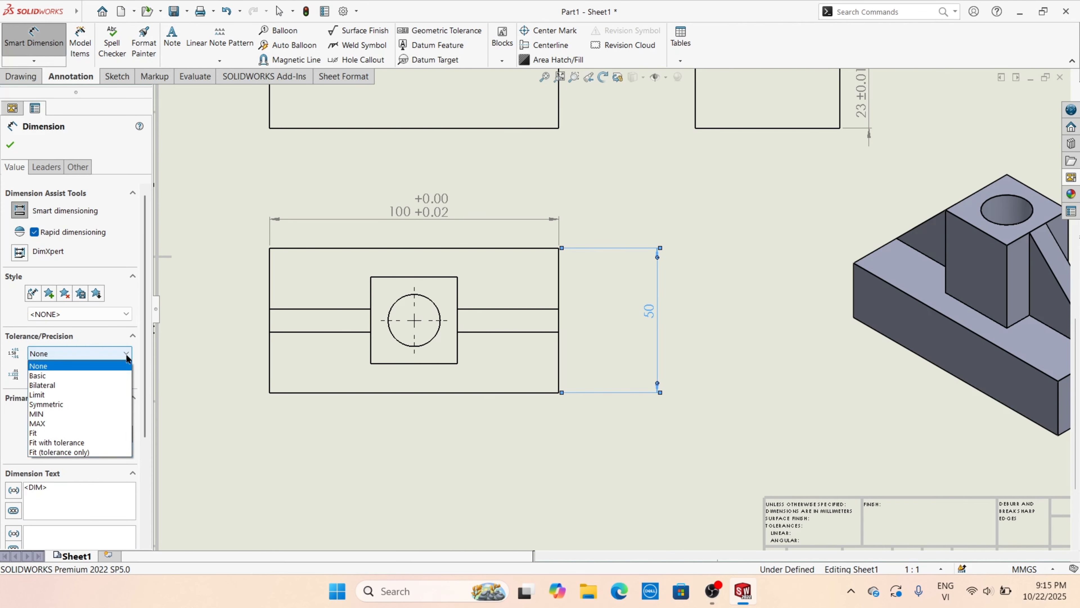
left_click(107, 385)
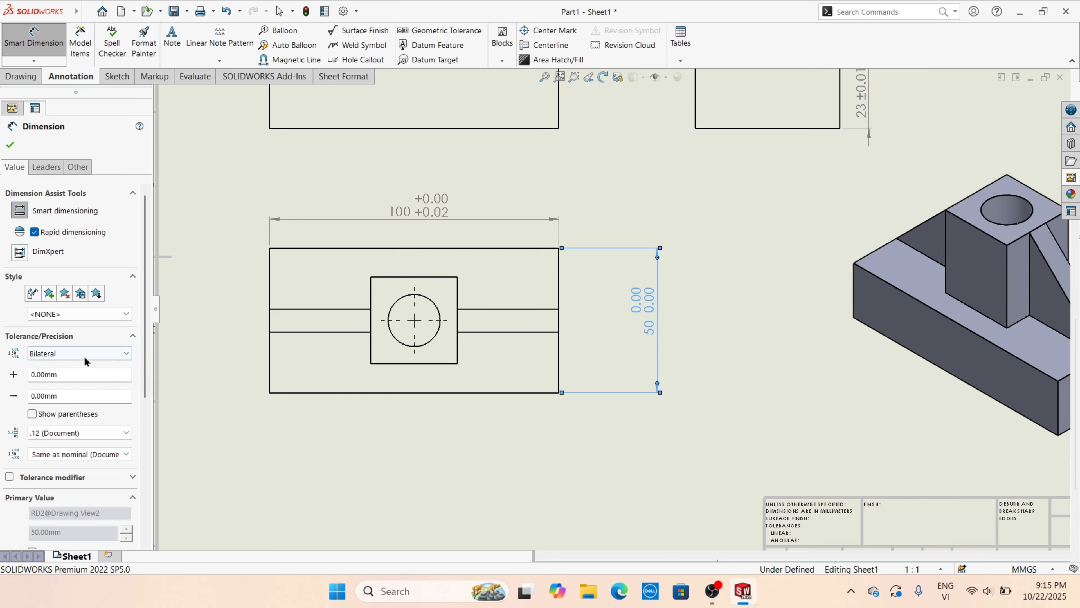
left_click(87, 374)
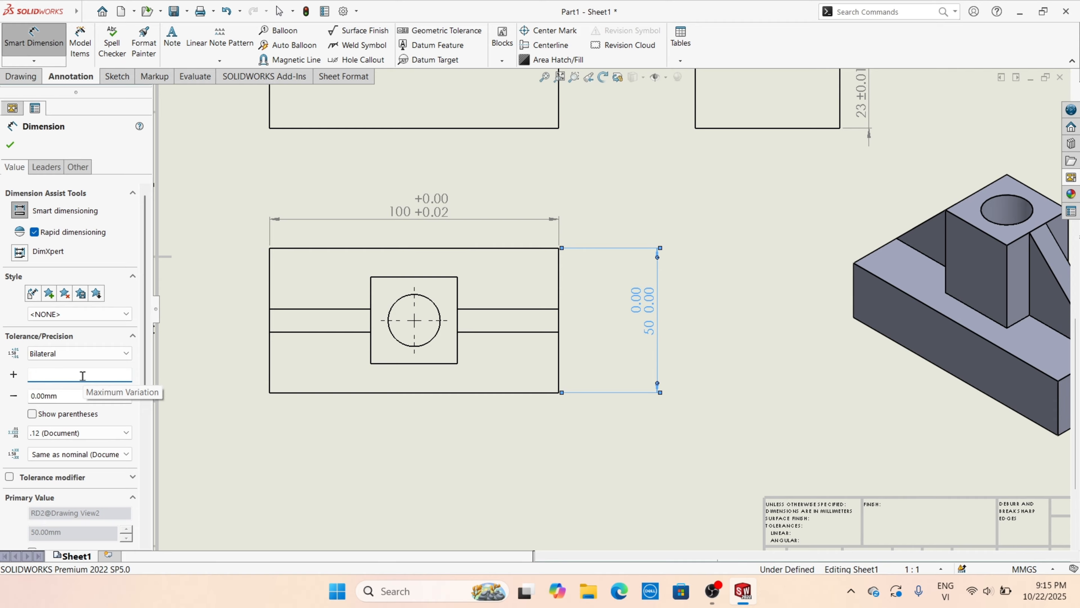
type("0,03")
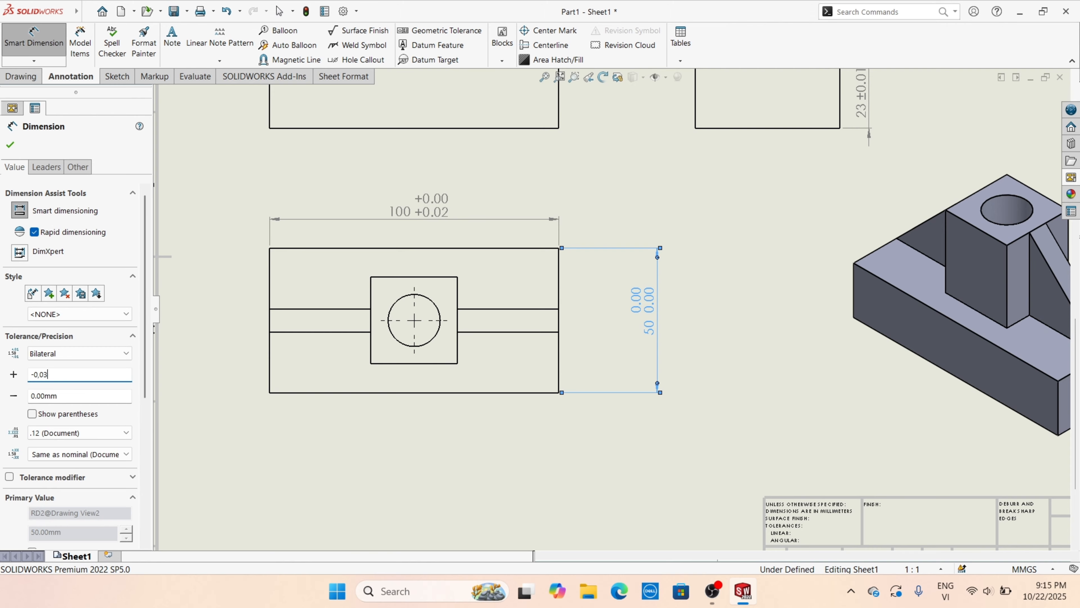
left_click(76, 396)
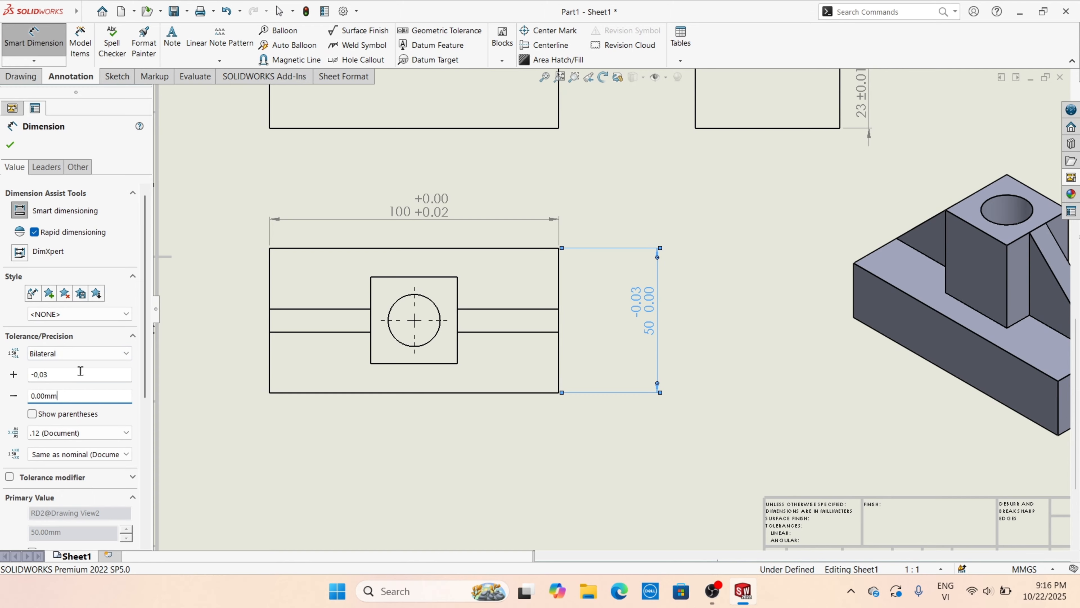
key("BackSpace")
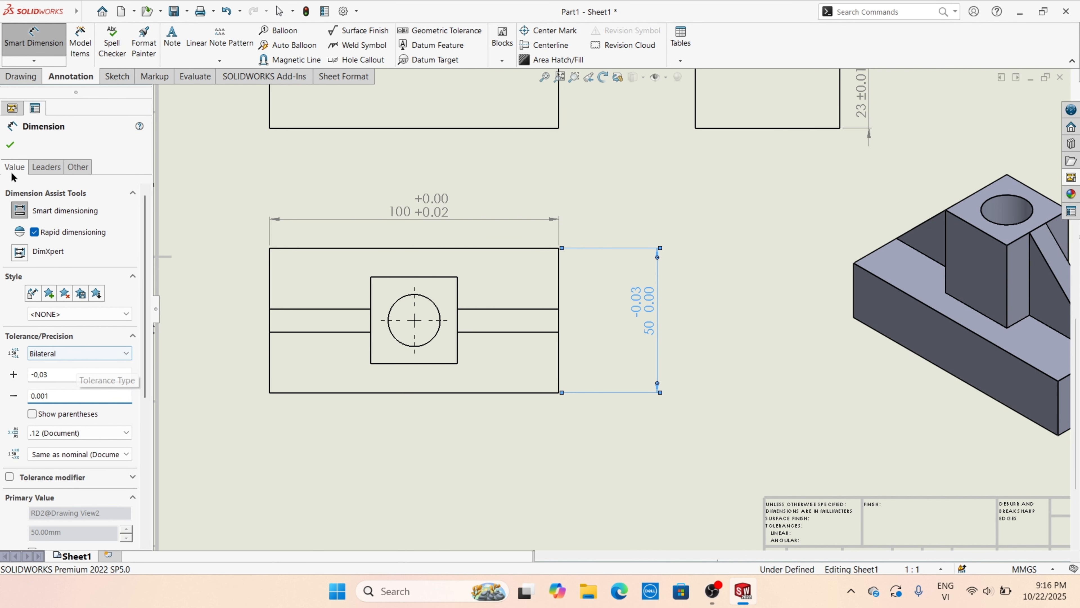
left_click(10, 144)
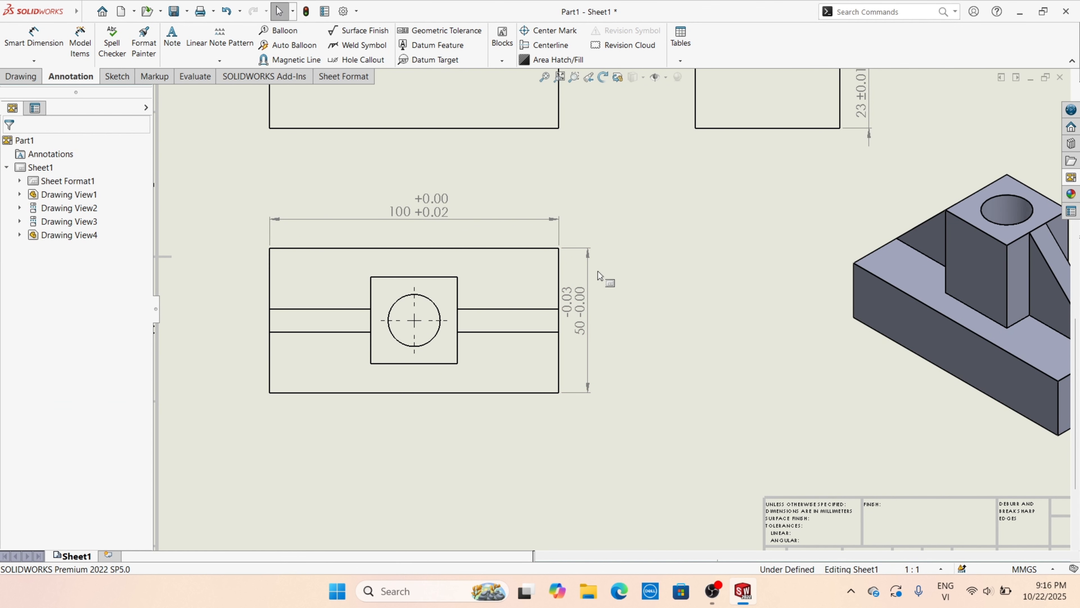
- Select the base-width dimension in the top view and change its minimum variation to -0.01 mm
scroll(595, 255, "down", 2)
left_click_drag(593, 261, 632, 253)
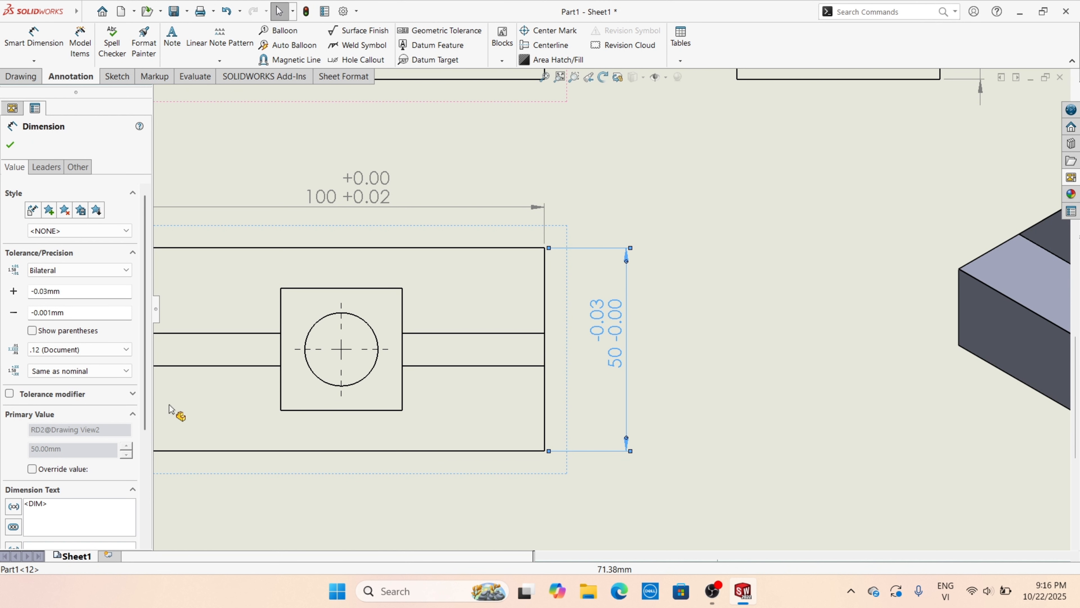
left_click(49, 312)
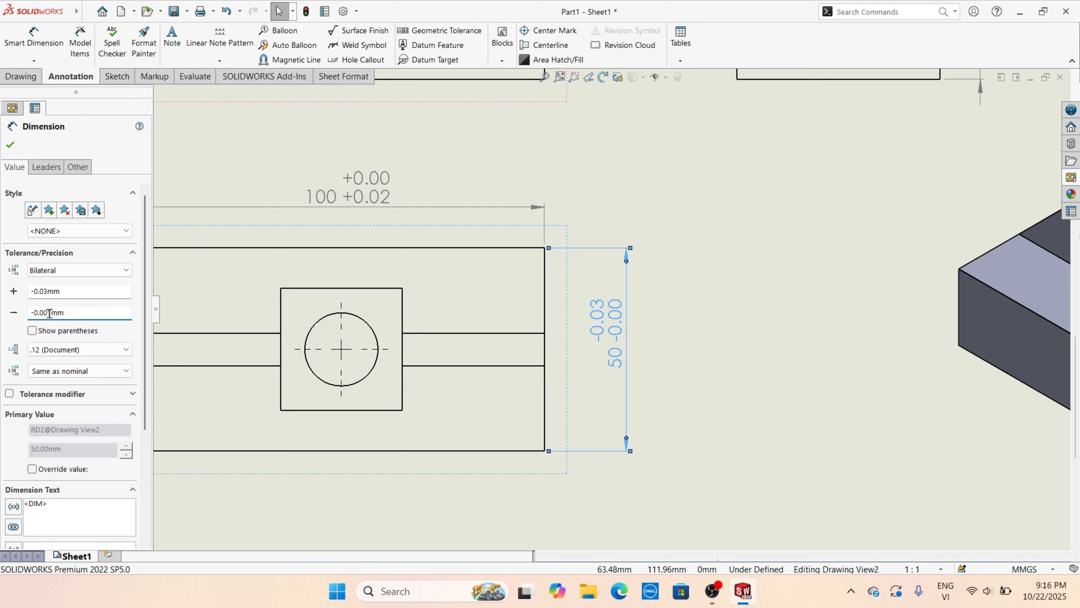
key("BackSpace")
type("1")
left_click(8, 143)
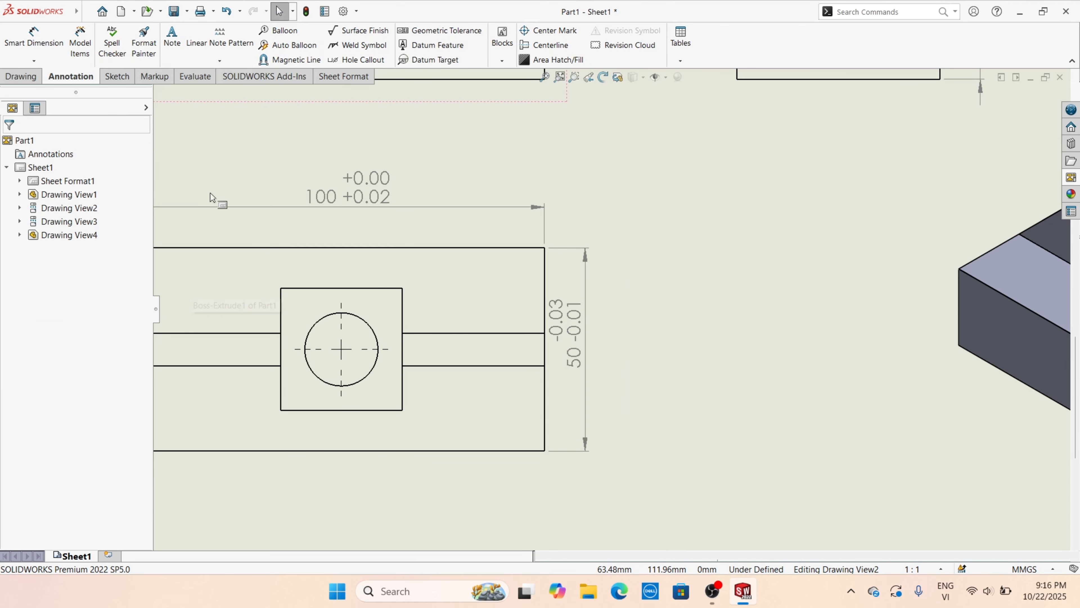
- Attach a datum feature symbol labelled A to the bottom edge of the base in the side view
scroll(642, 329, "up", 3)
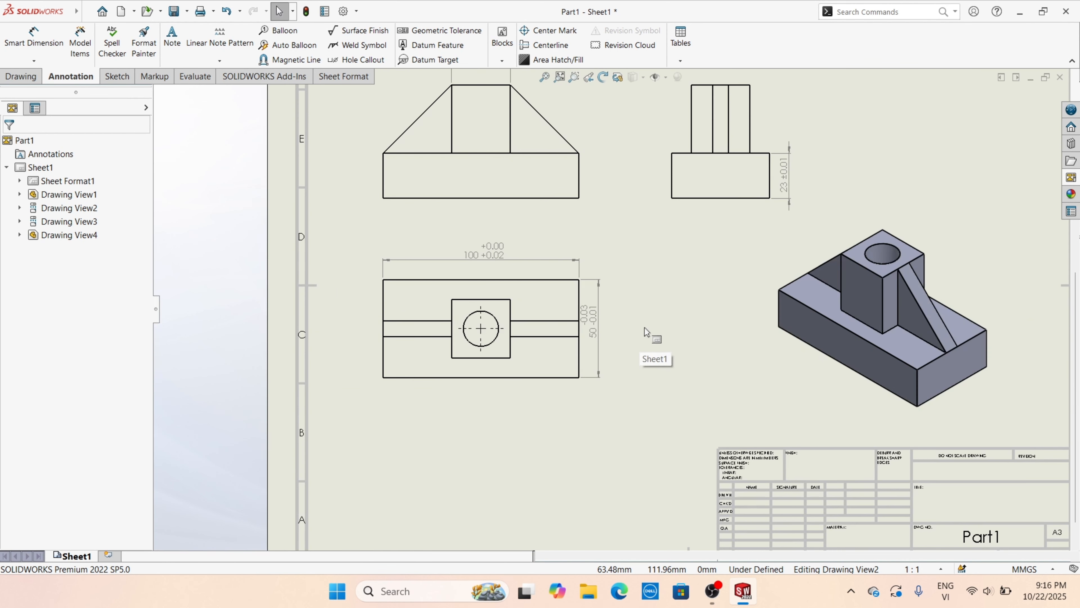
scroll(656, 211, "up", 2)
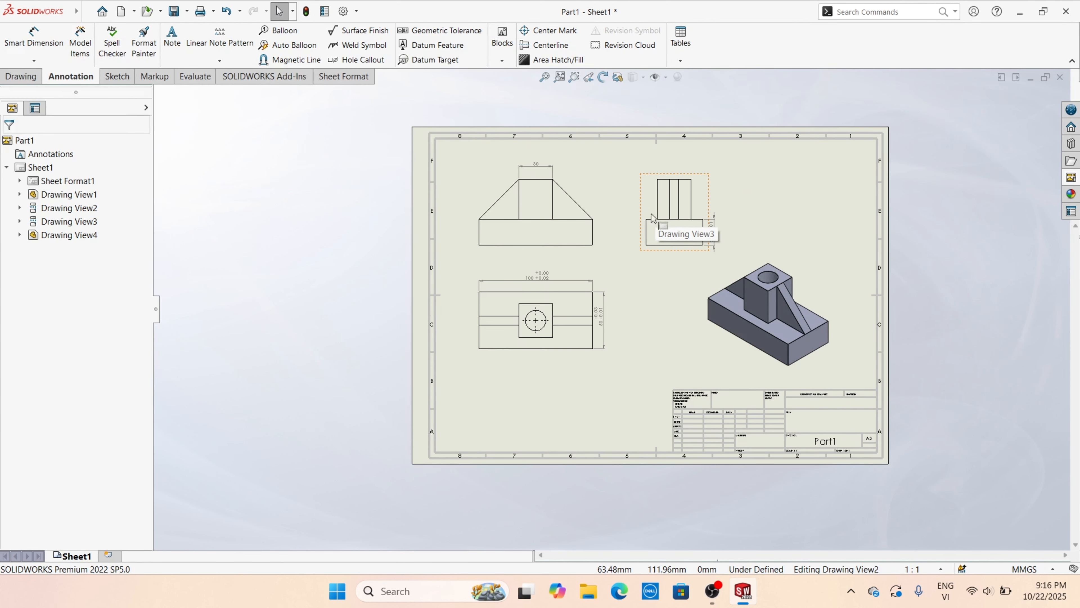
scroll(645, 205, "down", 1)
scroll(700, 163, "down", 3)
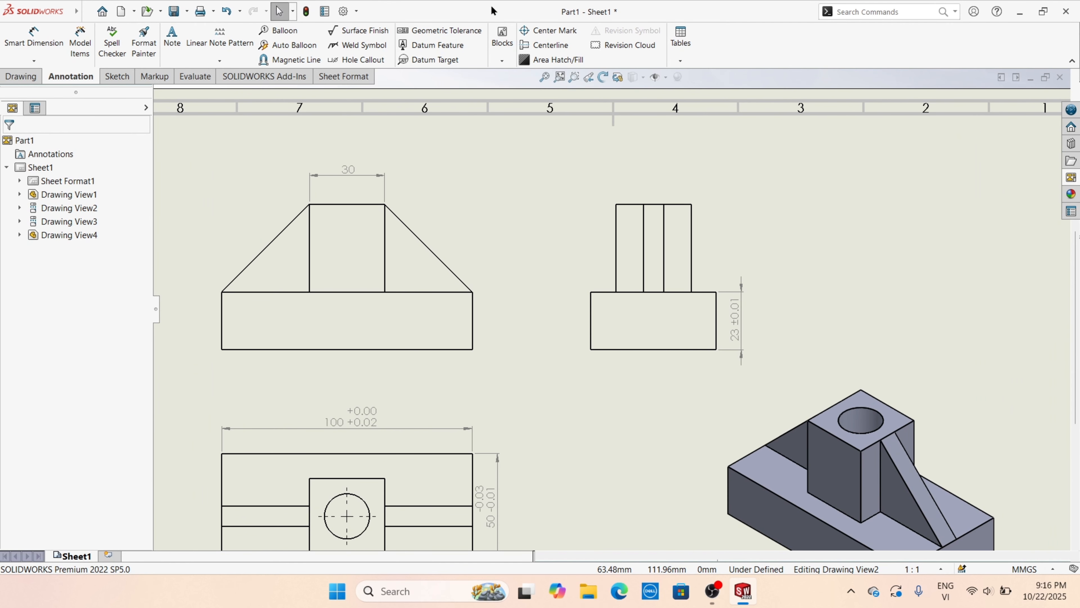
left_click(419, 45)
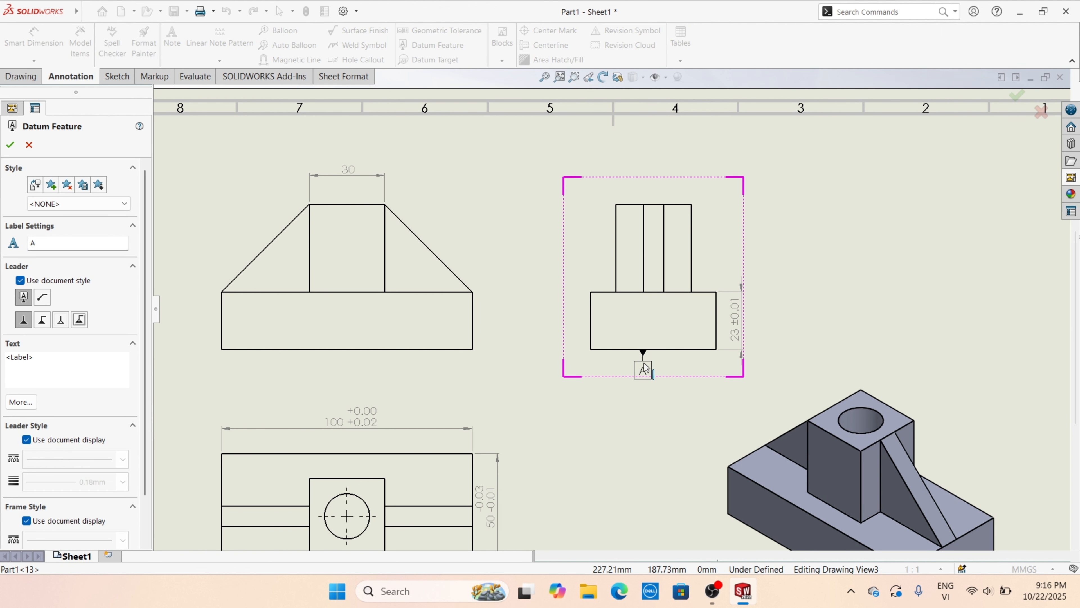
left_click(645, 370)
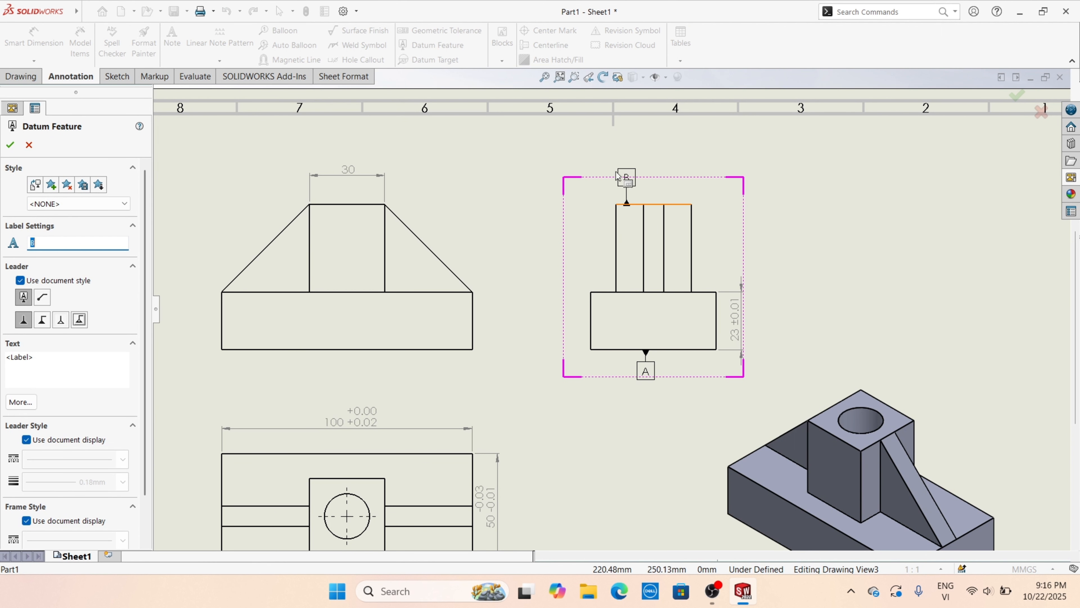
left_click(9, 145)
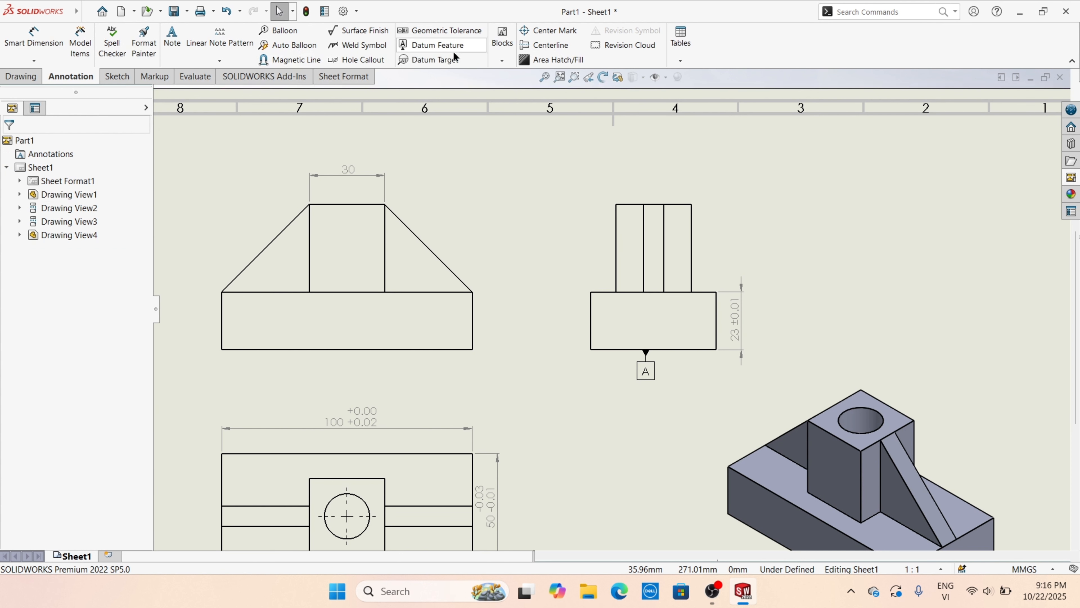
- Attach a geometric tolerance with a parallelism symbol and value 0.02 to the block's top edge in the side view
left_click(425, 30)
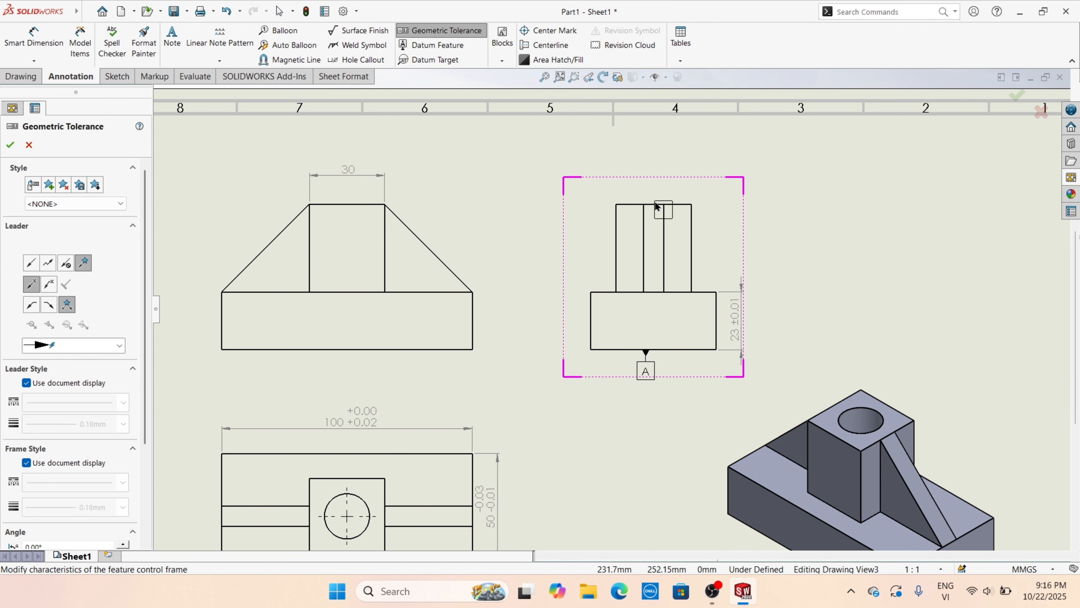
left_click(636, 202)
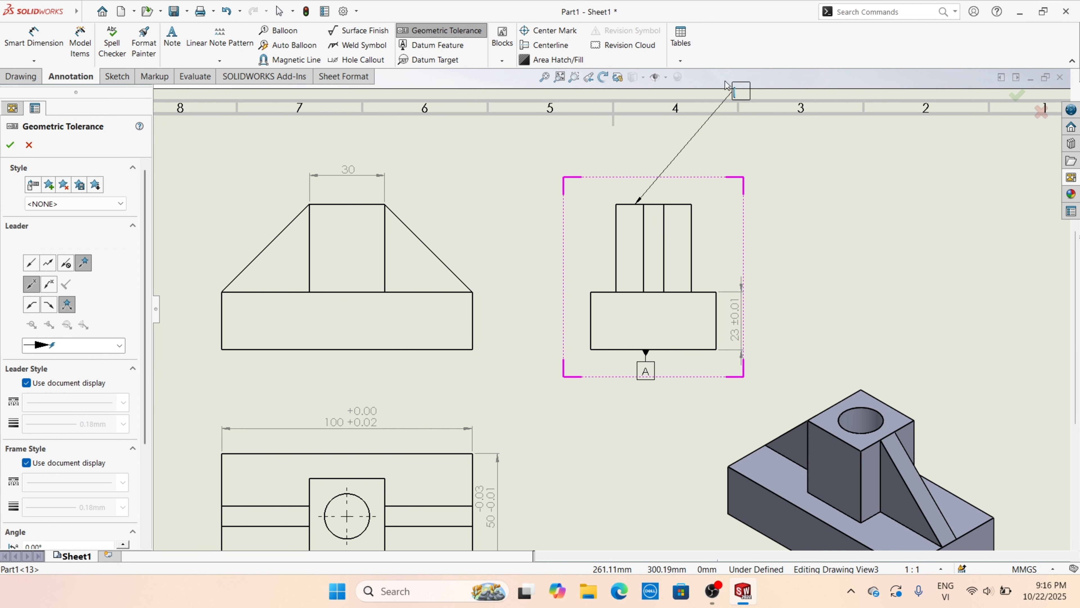
left_click(635, 175)
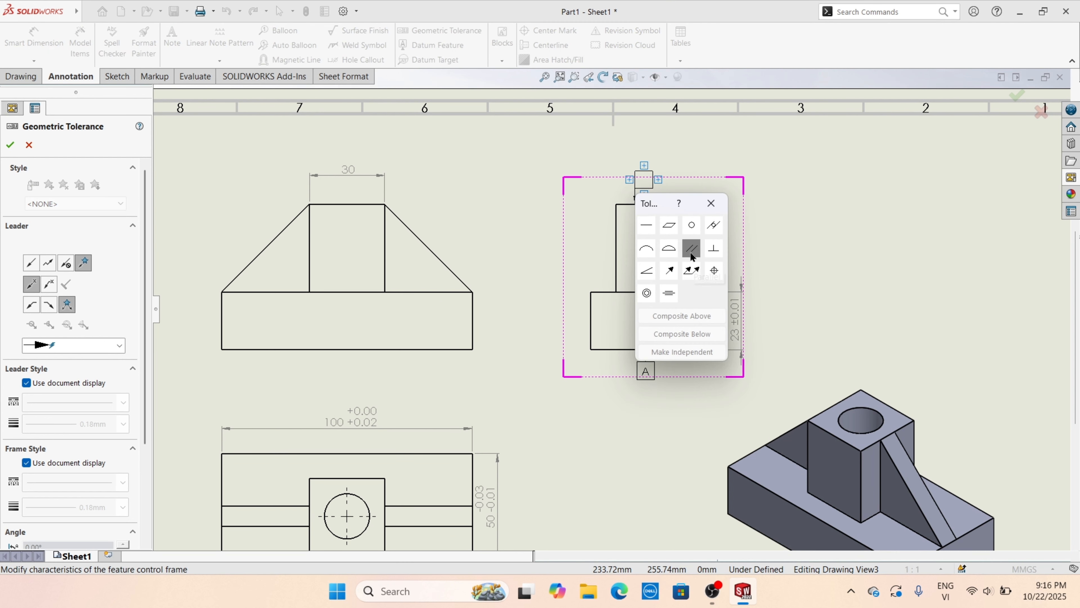
left_click(691, 249)
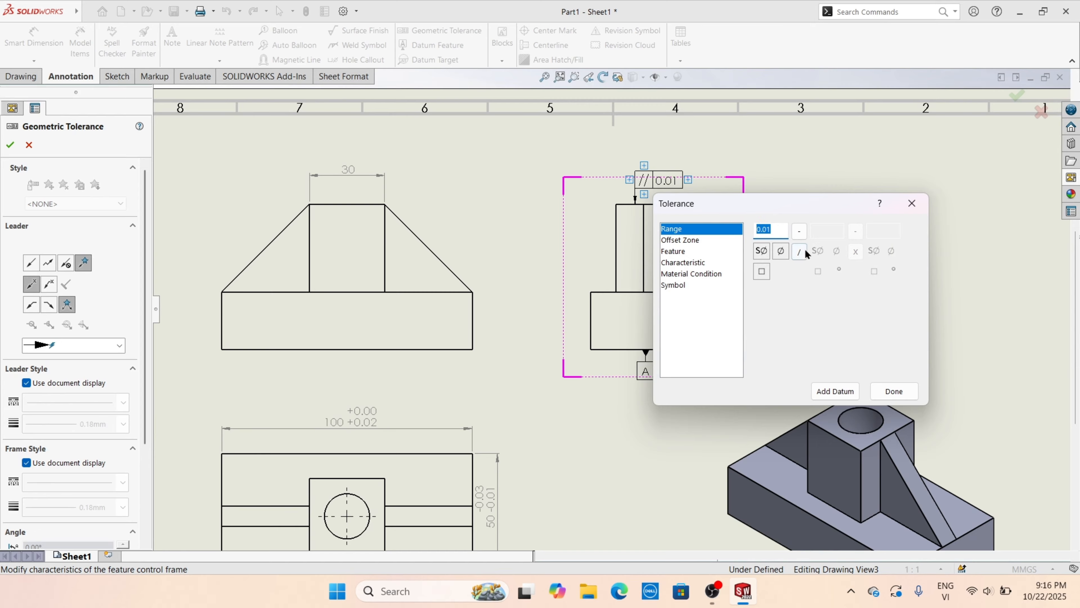
left_click(777, 233)
key("BackSpace")
type("2")
left_click(893, 391)
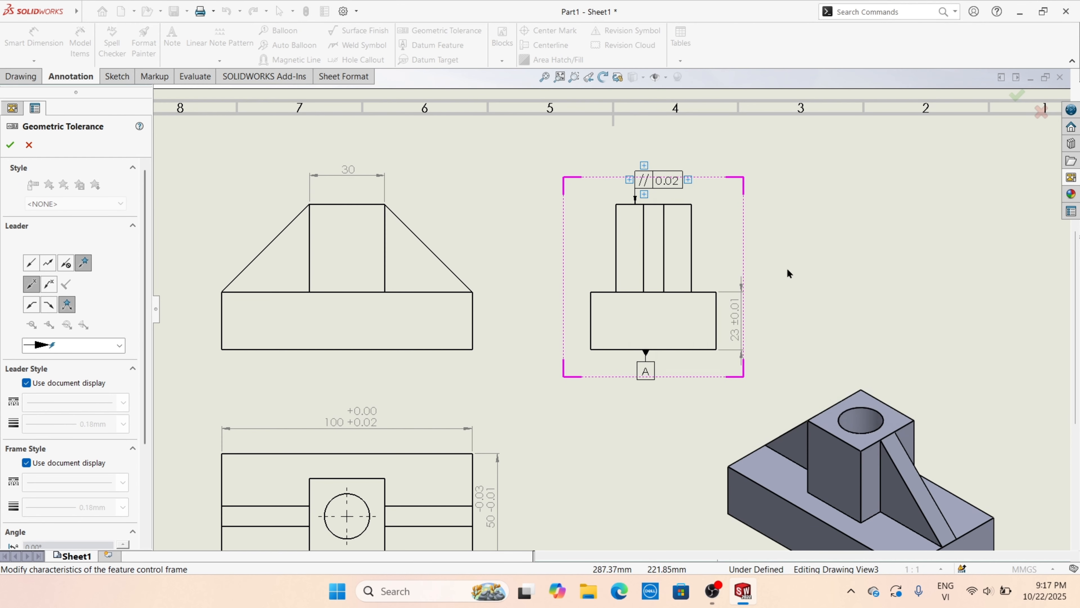
- Add datum reference A to the parallelism tolerance on the block's top edge in the side view and finish the annotation
left_click(688, 180)
left_click(720, 187)
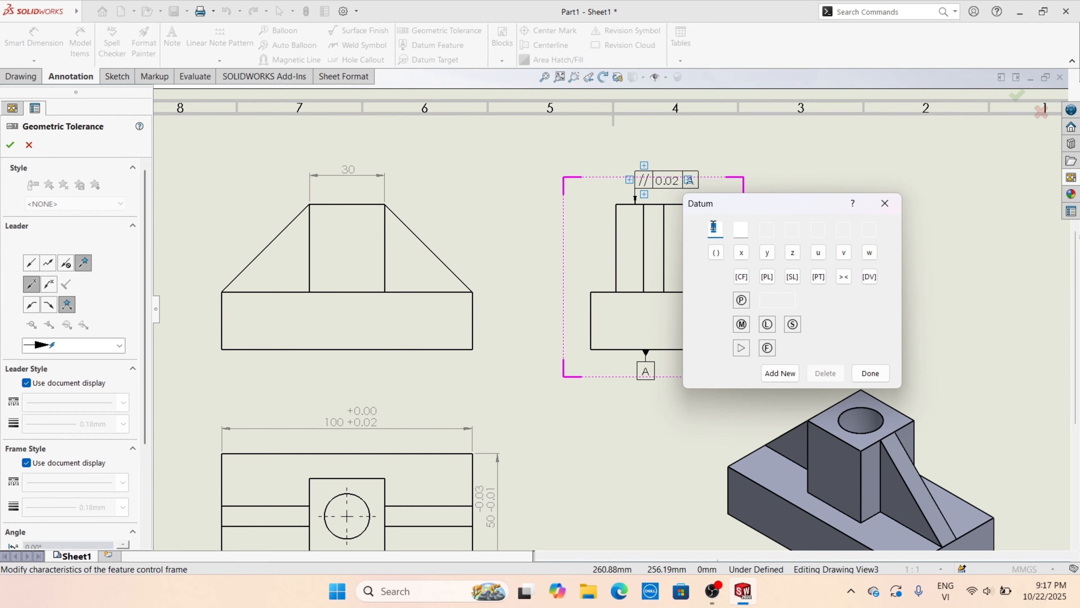
left_click(869, 373)
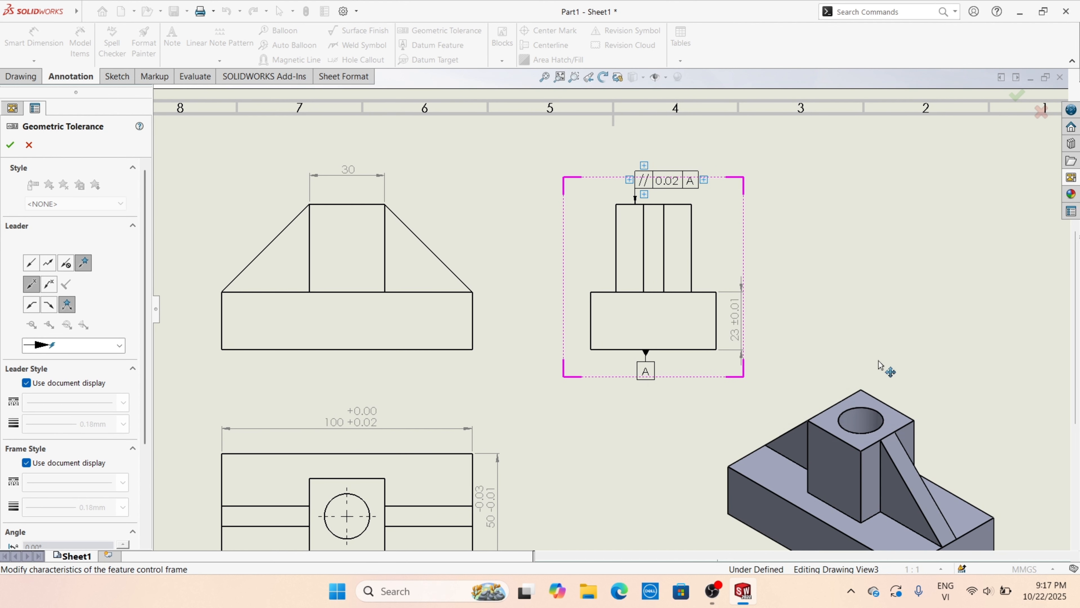
left_click(825, 170)
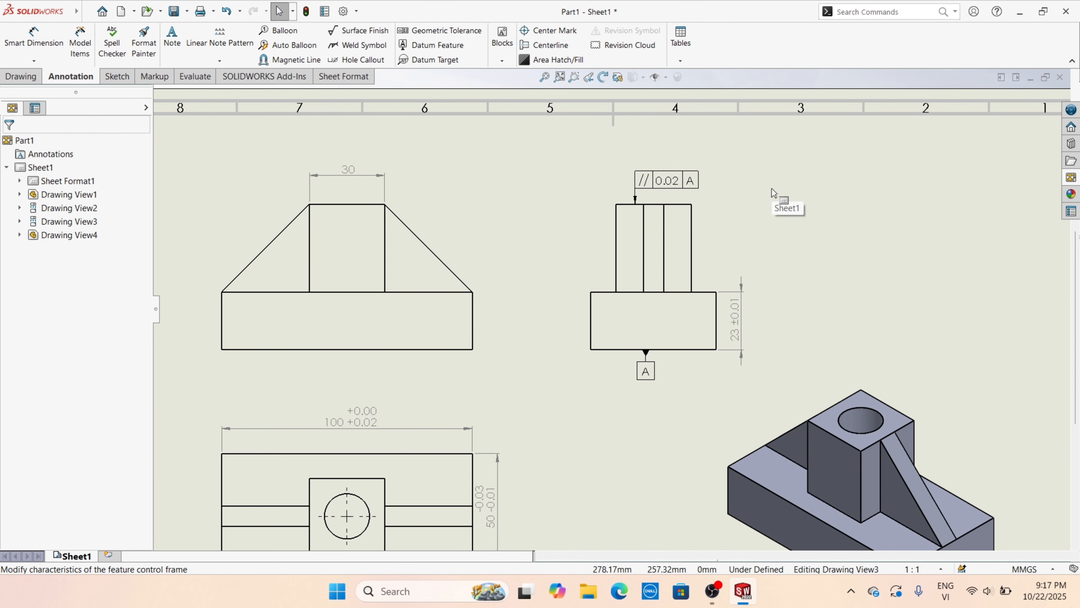
- Switch to the screenshot tool and select a capture area of about 1898x1065 pixels covering nearly the whole screen with the drawing sheet
scroll(706, 319, "up", 3)
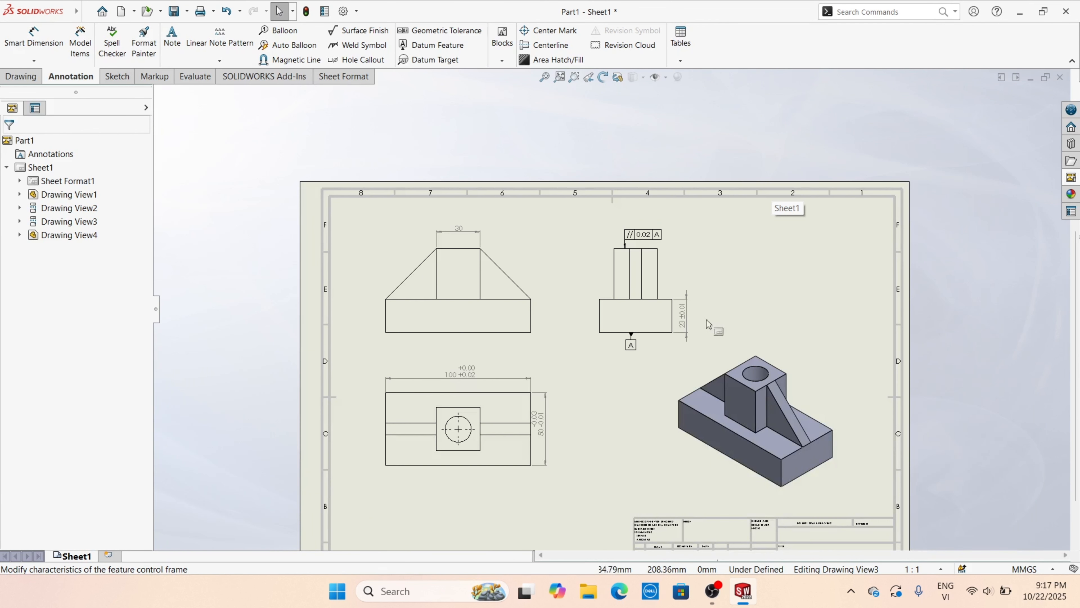
scroll(677, 385, "up", 3)
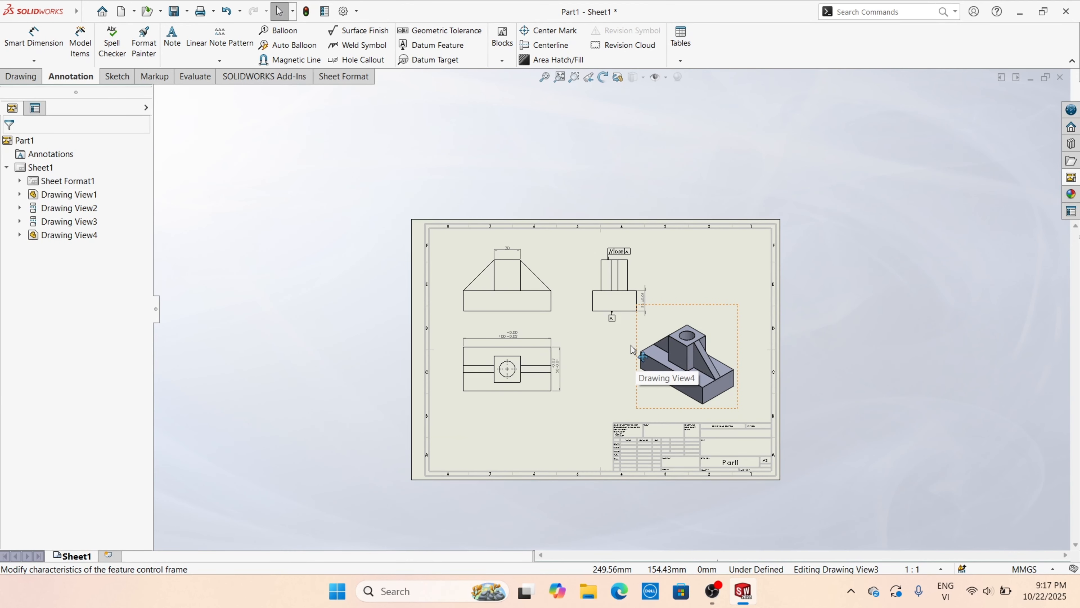
scroll(731, 354, "down", 2)
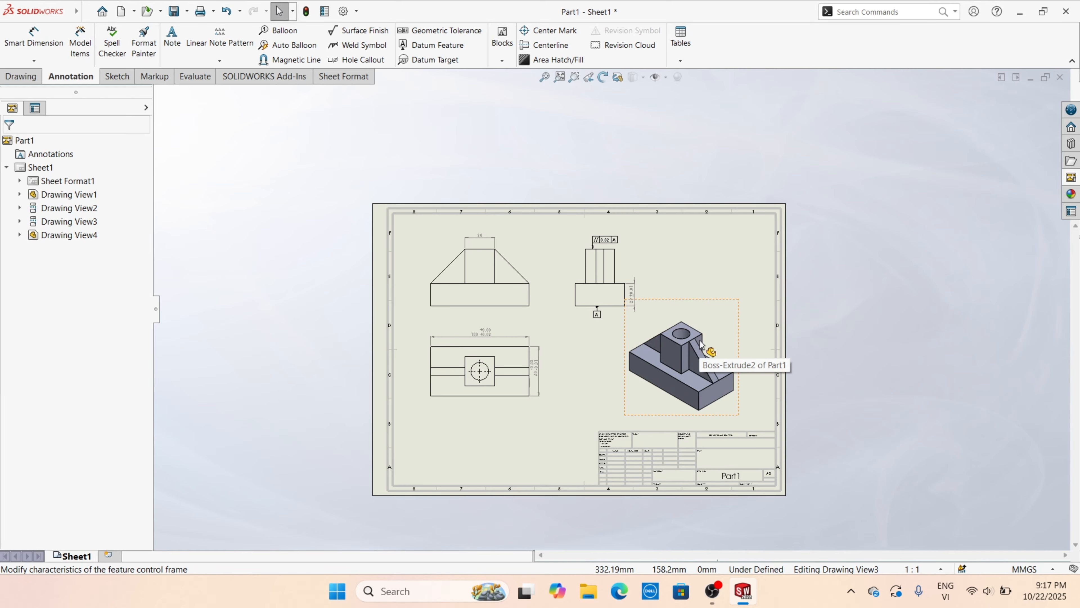
scroll(700, 345, "down", 2)
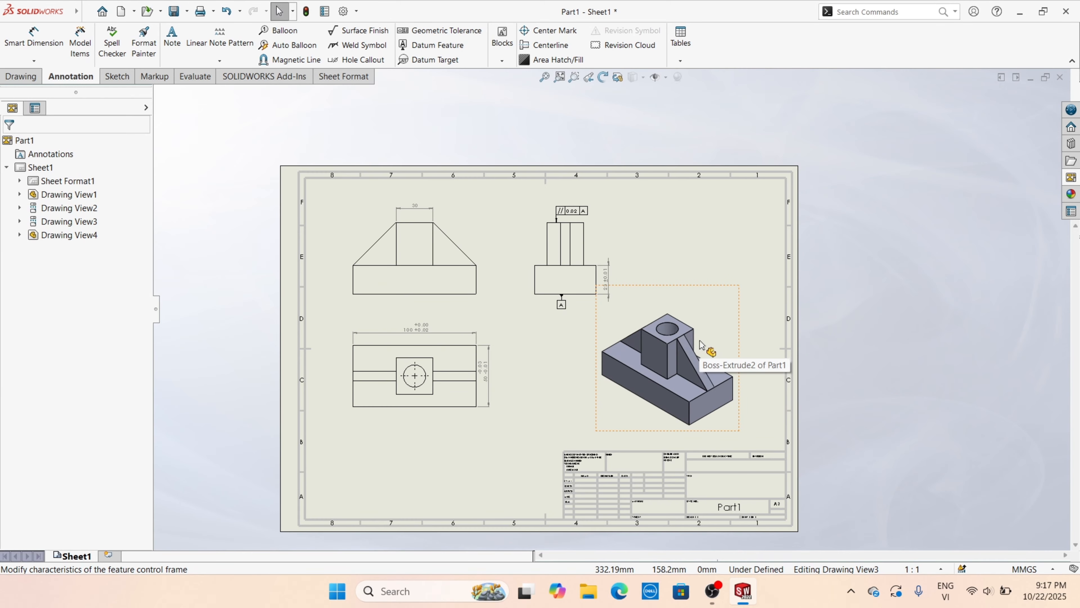
scroll(701, 345, "down", 2)
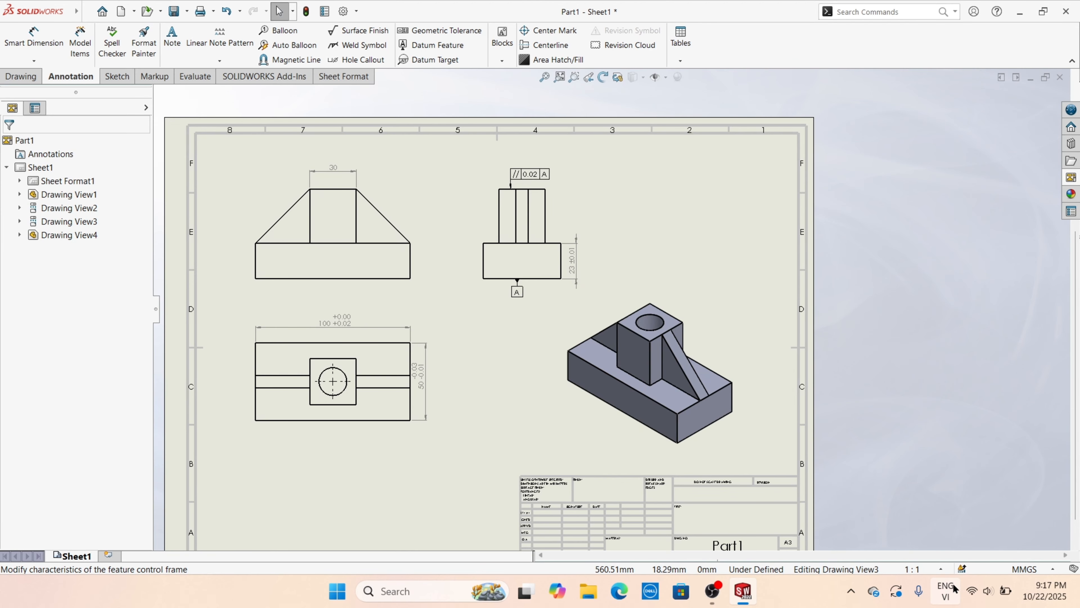
left_click(852, 591)
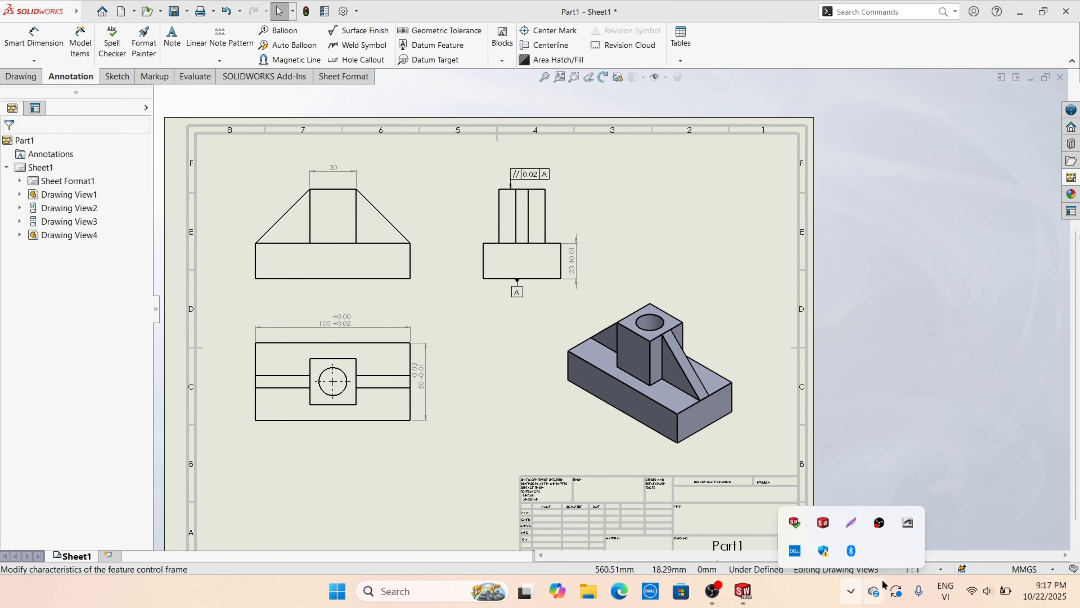
left_click(851, 519)
mouse_move(11, 605)
left_mouse_down()
mouse_move(940, 268)
mouse_move(1078, 7)
left_mouse_up()
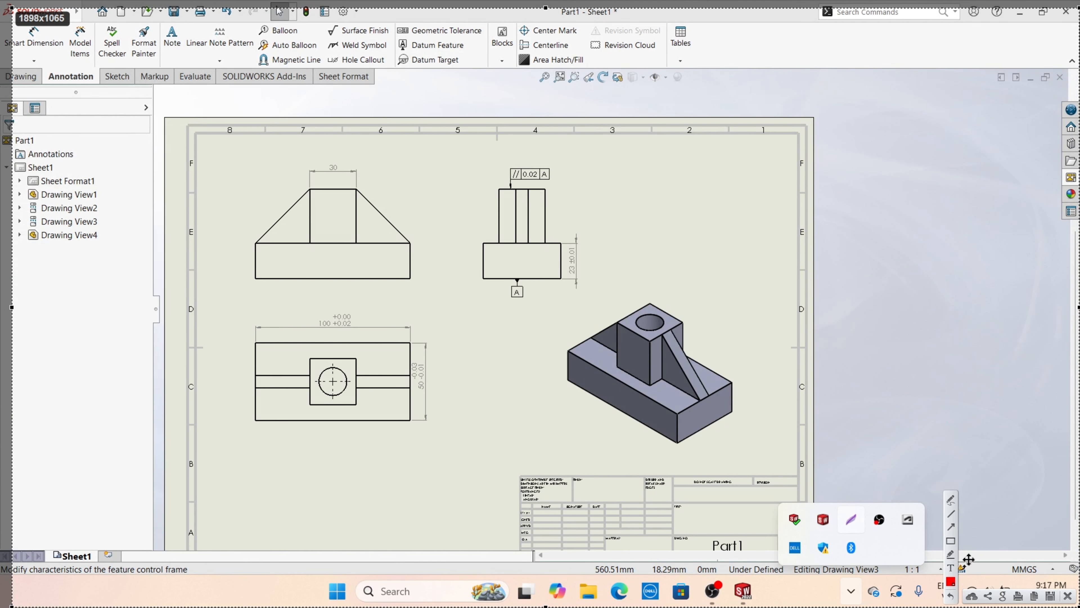
- Start saving the captured drawing screenshot as a PNG file, with the Desktop as the destination folder
left_click(1050, 596)
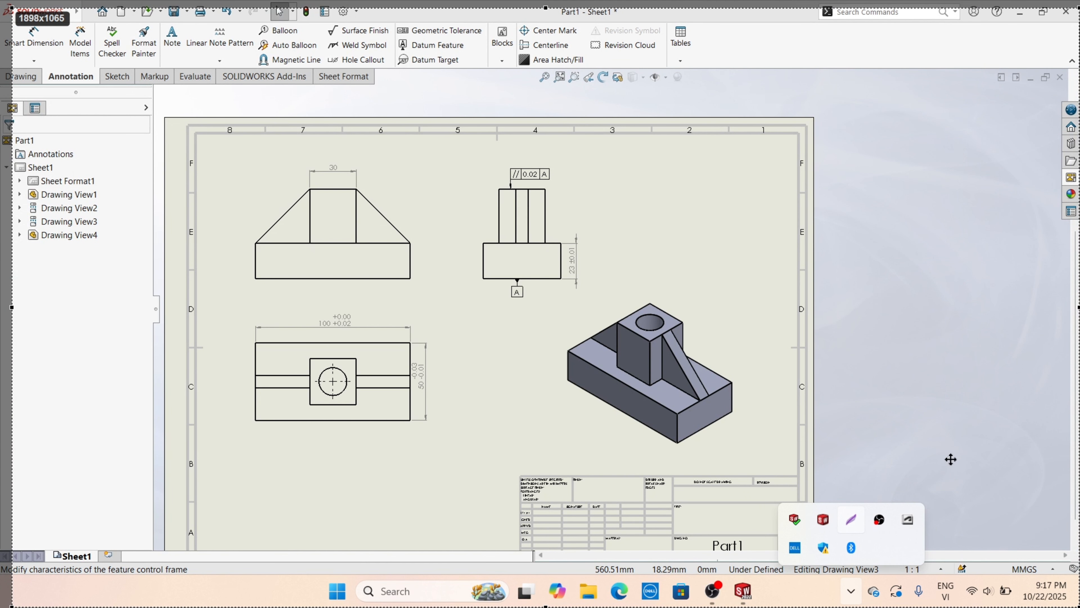
left_click(42, 66)
left_click(43, 116)
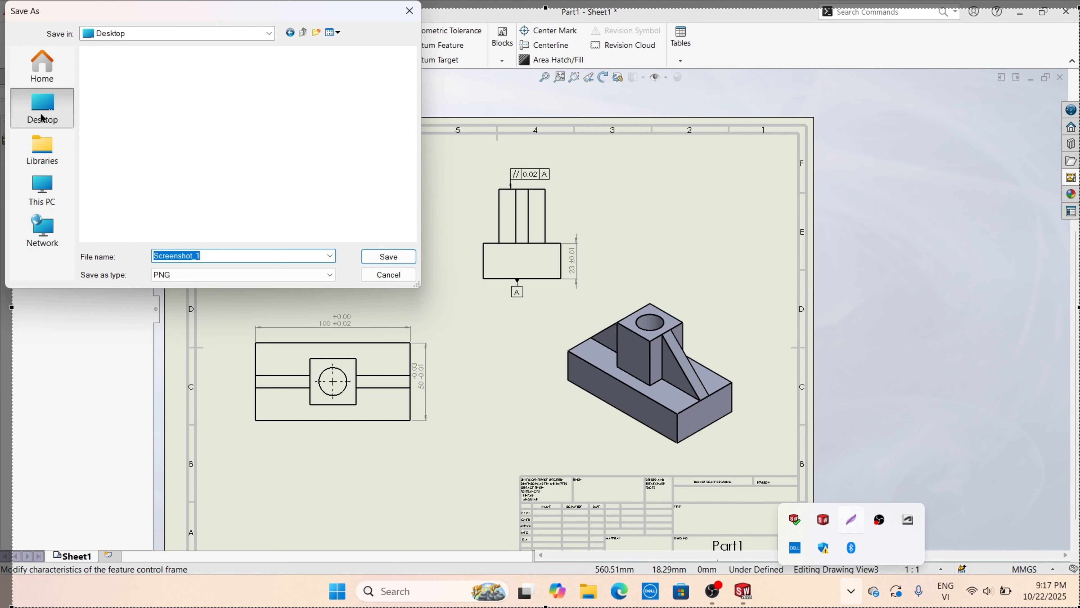